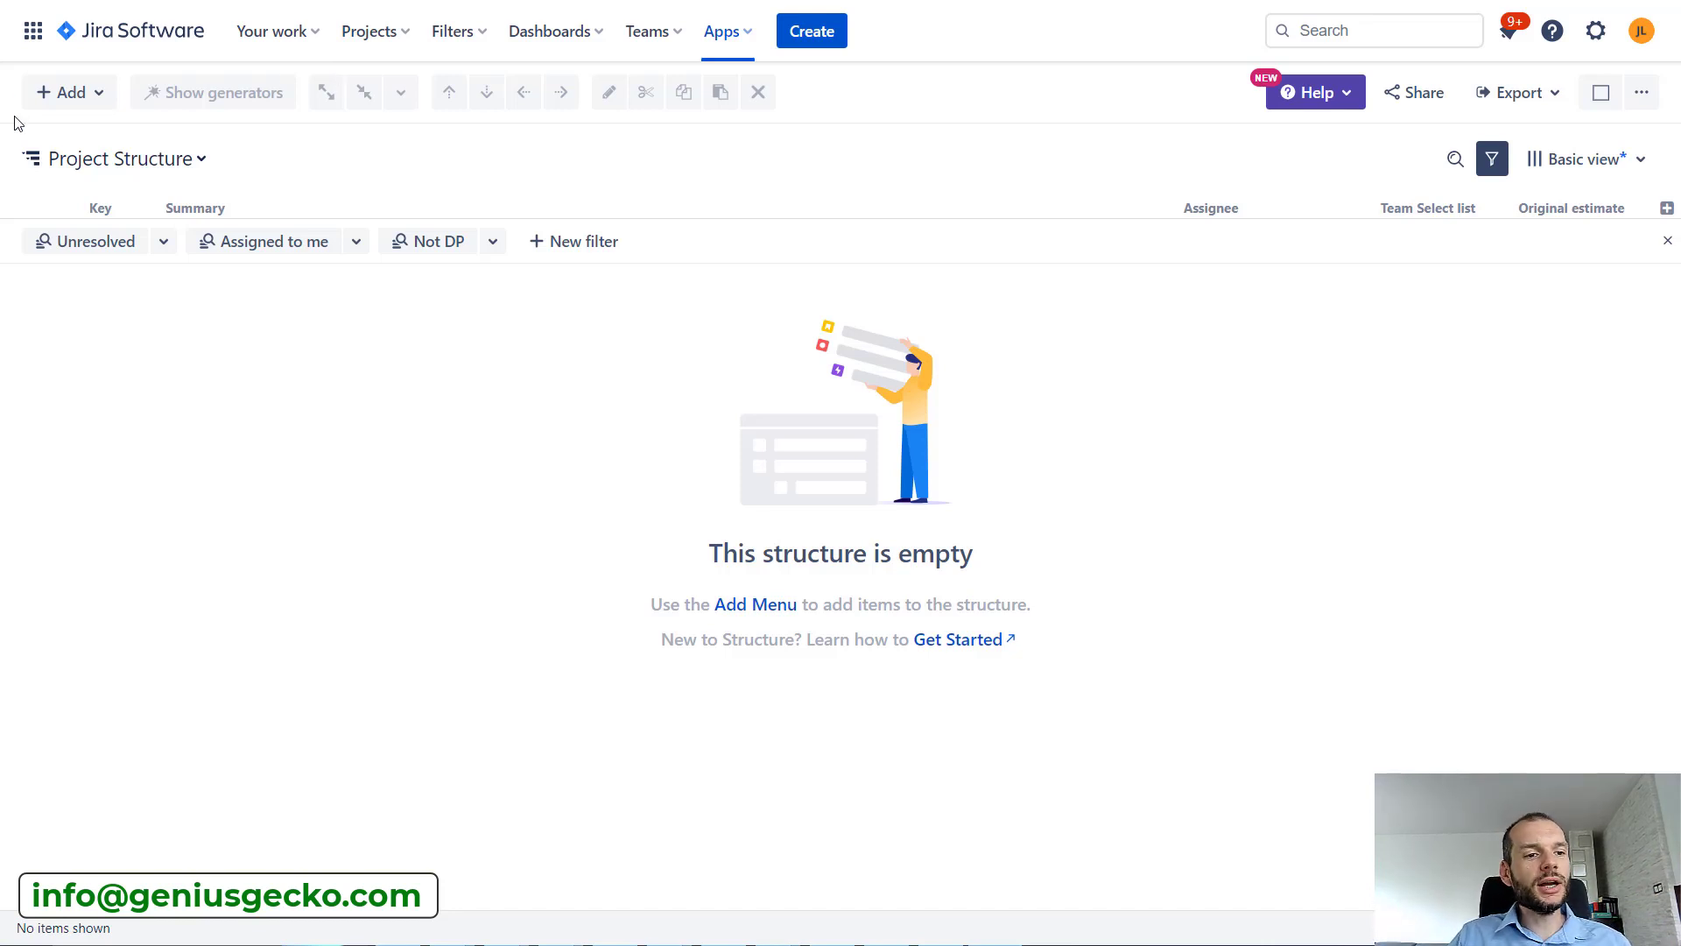
# Add an Agile Hierarchy preset generator with Demo Project as its source project.
pyautogui.click(101, 89)
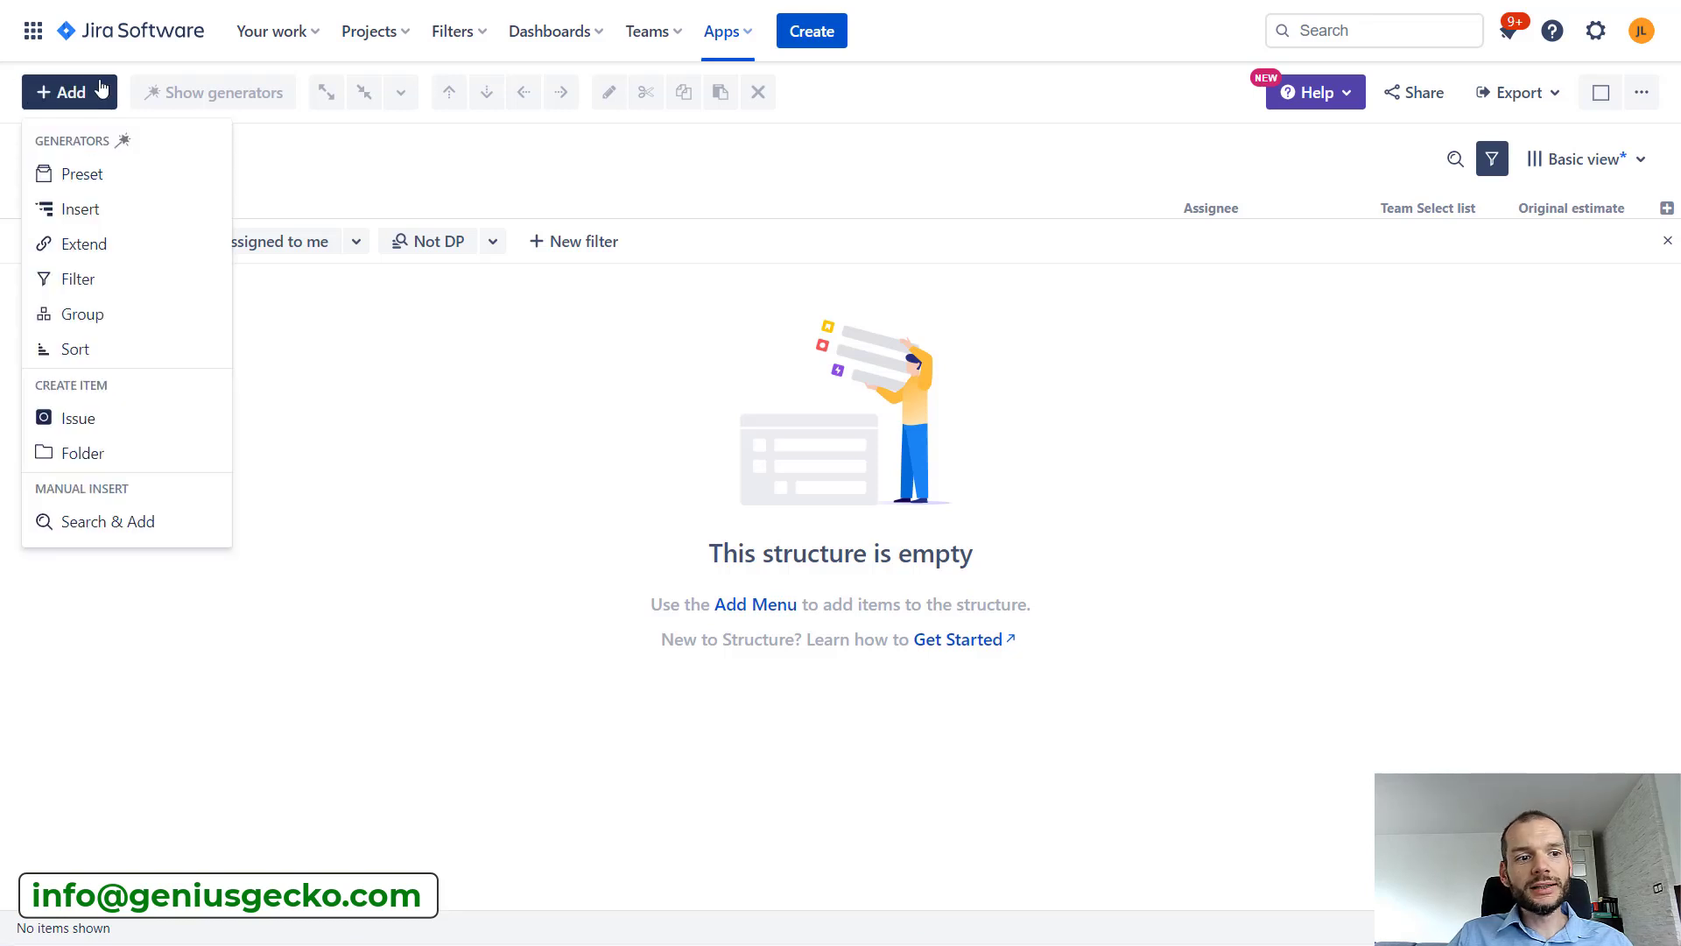
pyautogui.click(130, 180)
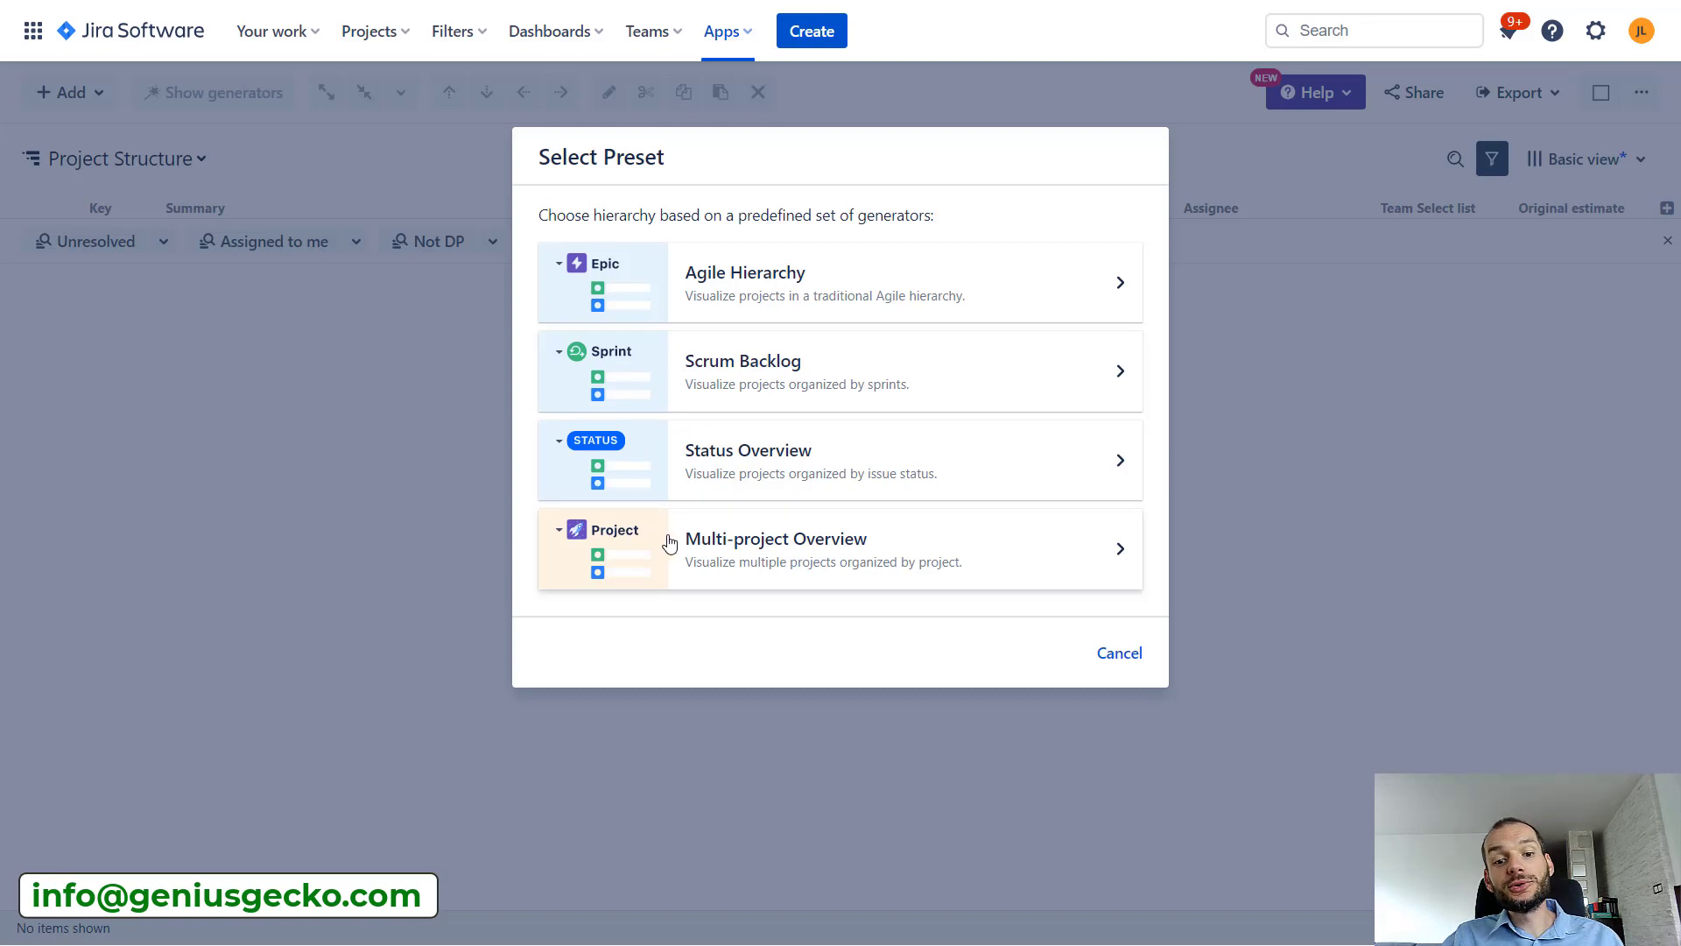
pyautogui.click(749, 287)
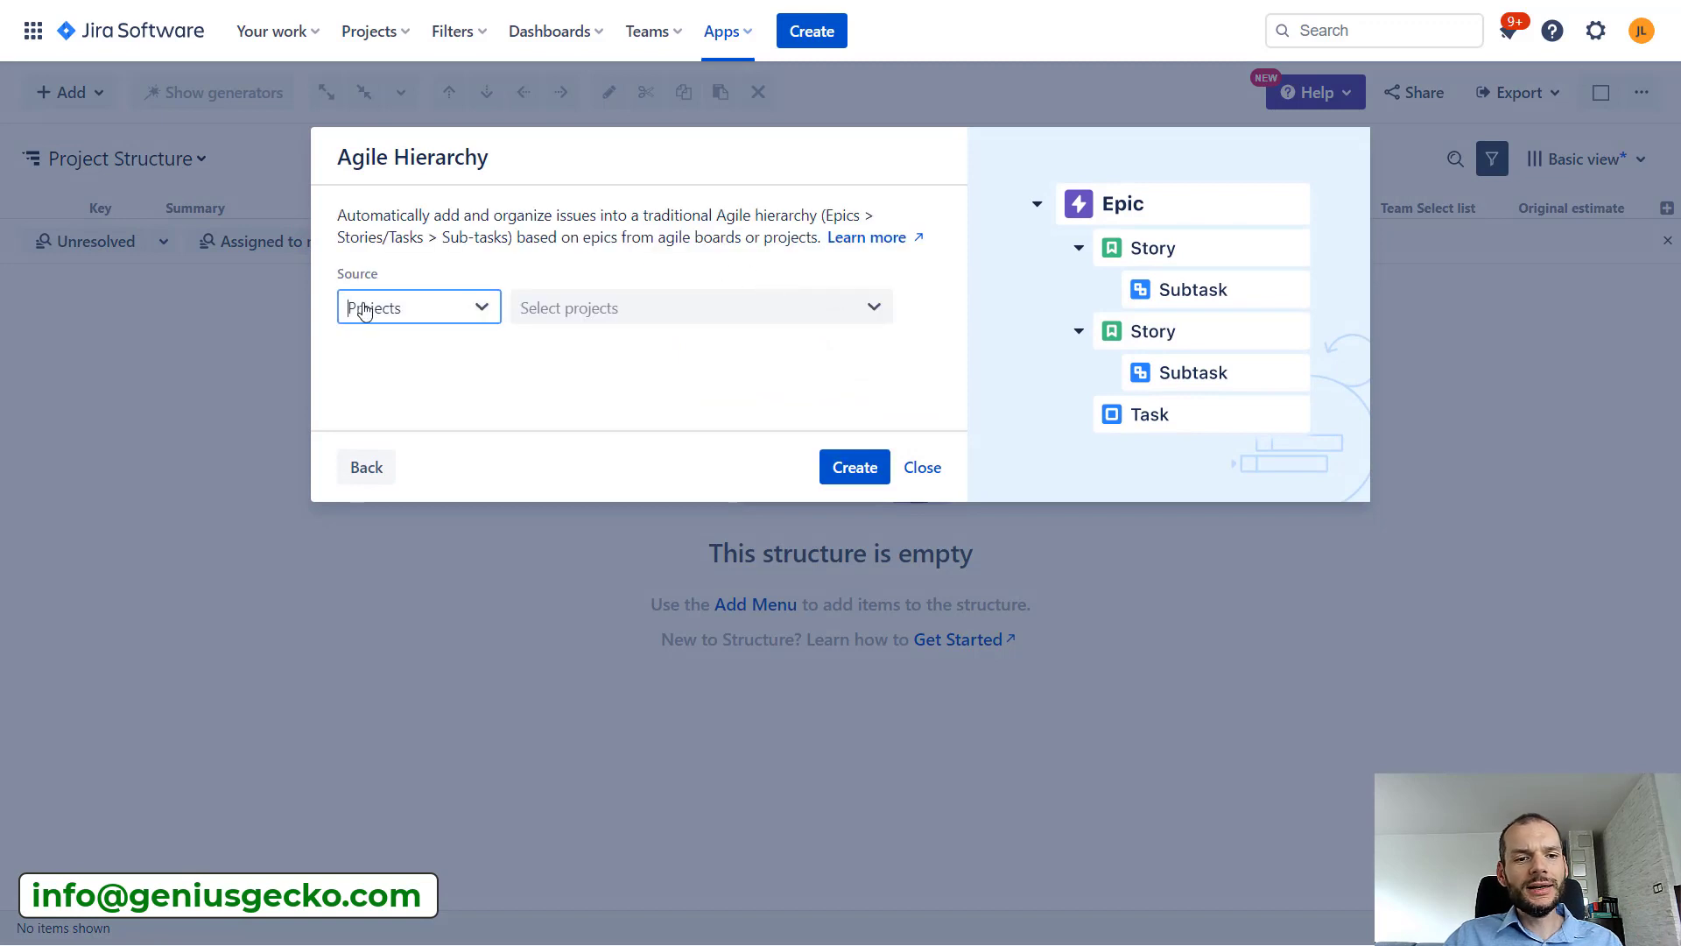
pyautogui.click(573, 313)
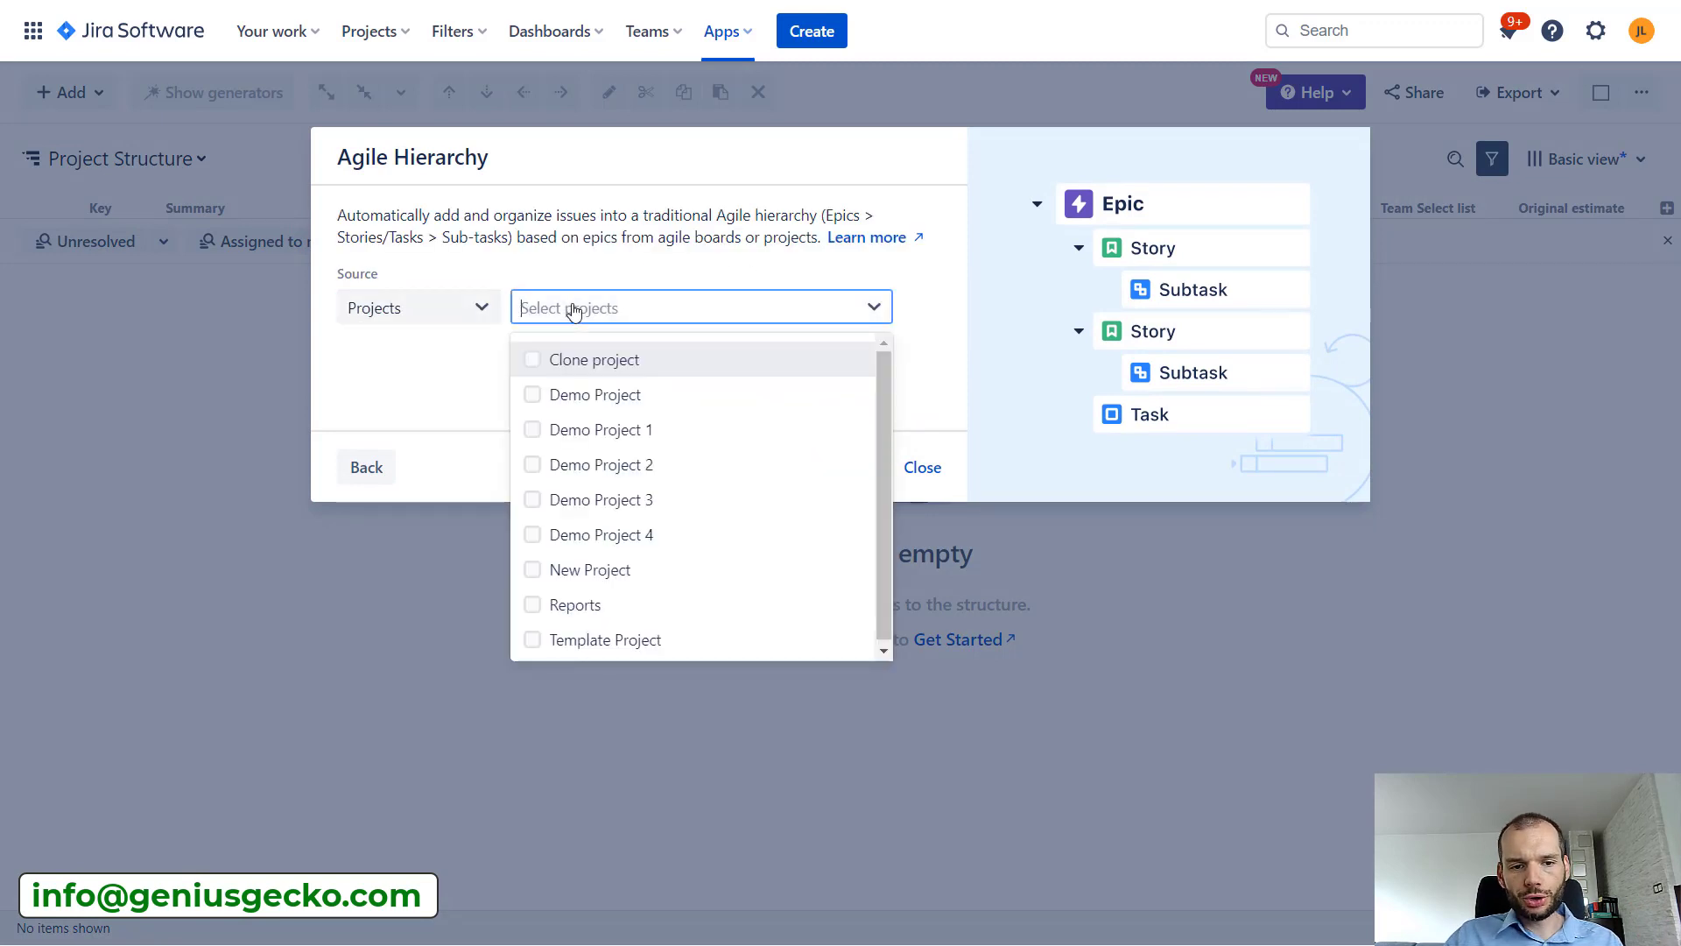
pyautogui.click(595, 395)
pyautogui.click(781, 533)
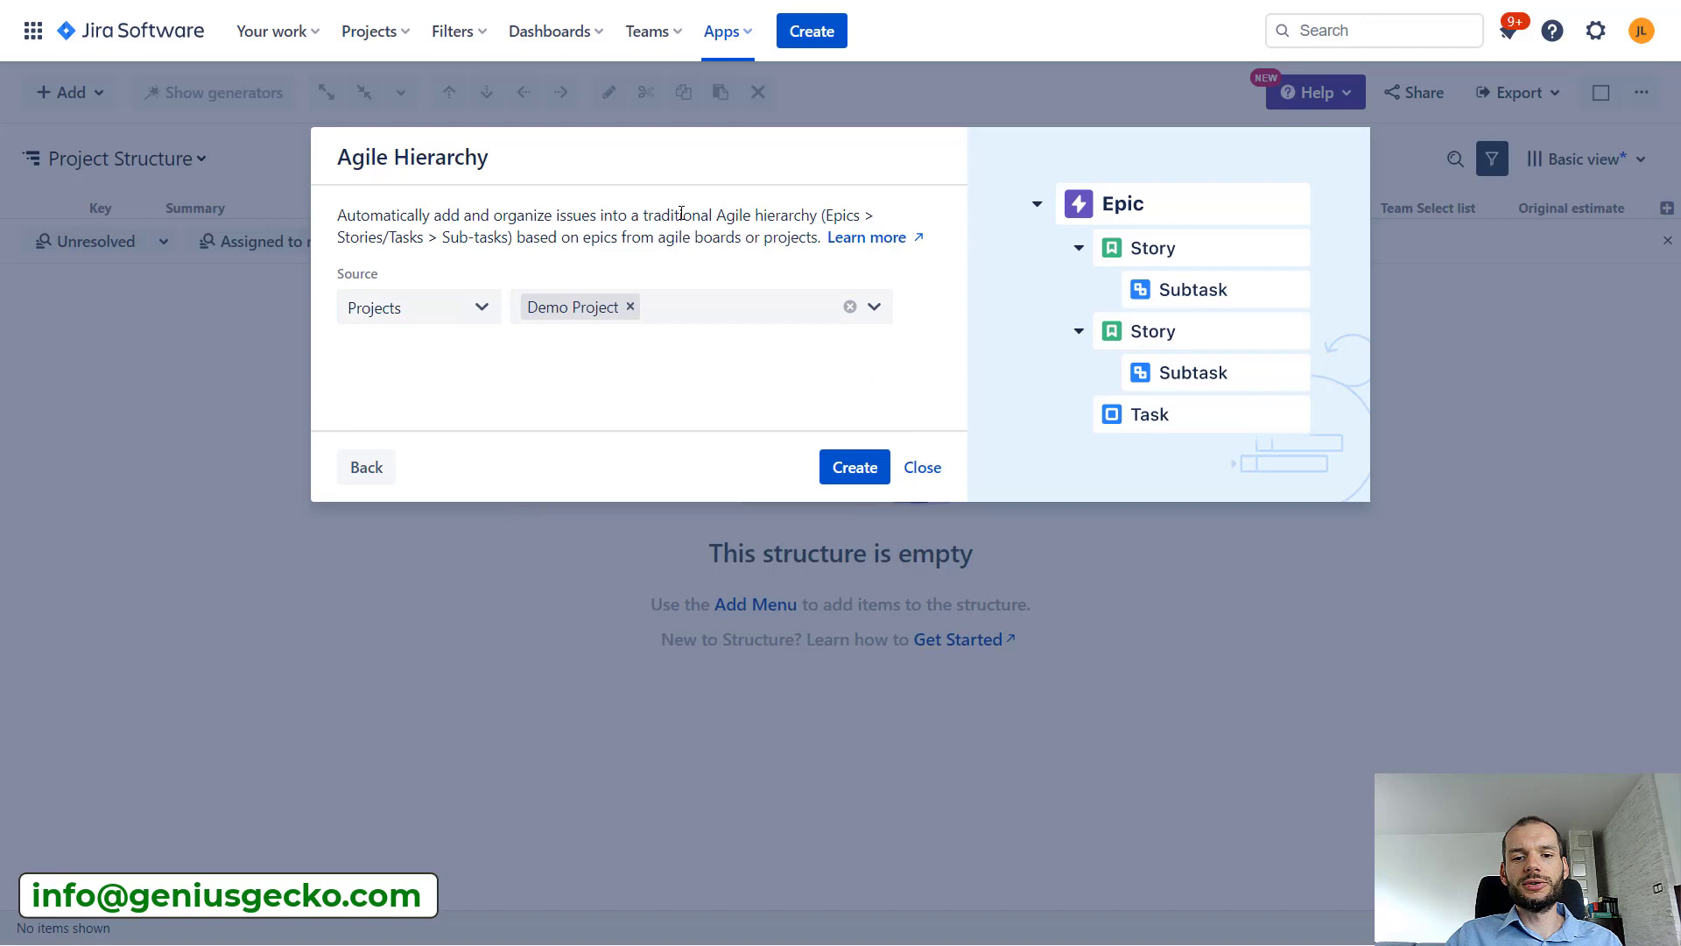
pyautogui.click(843, 470)
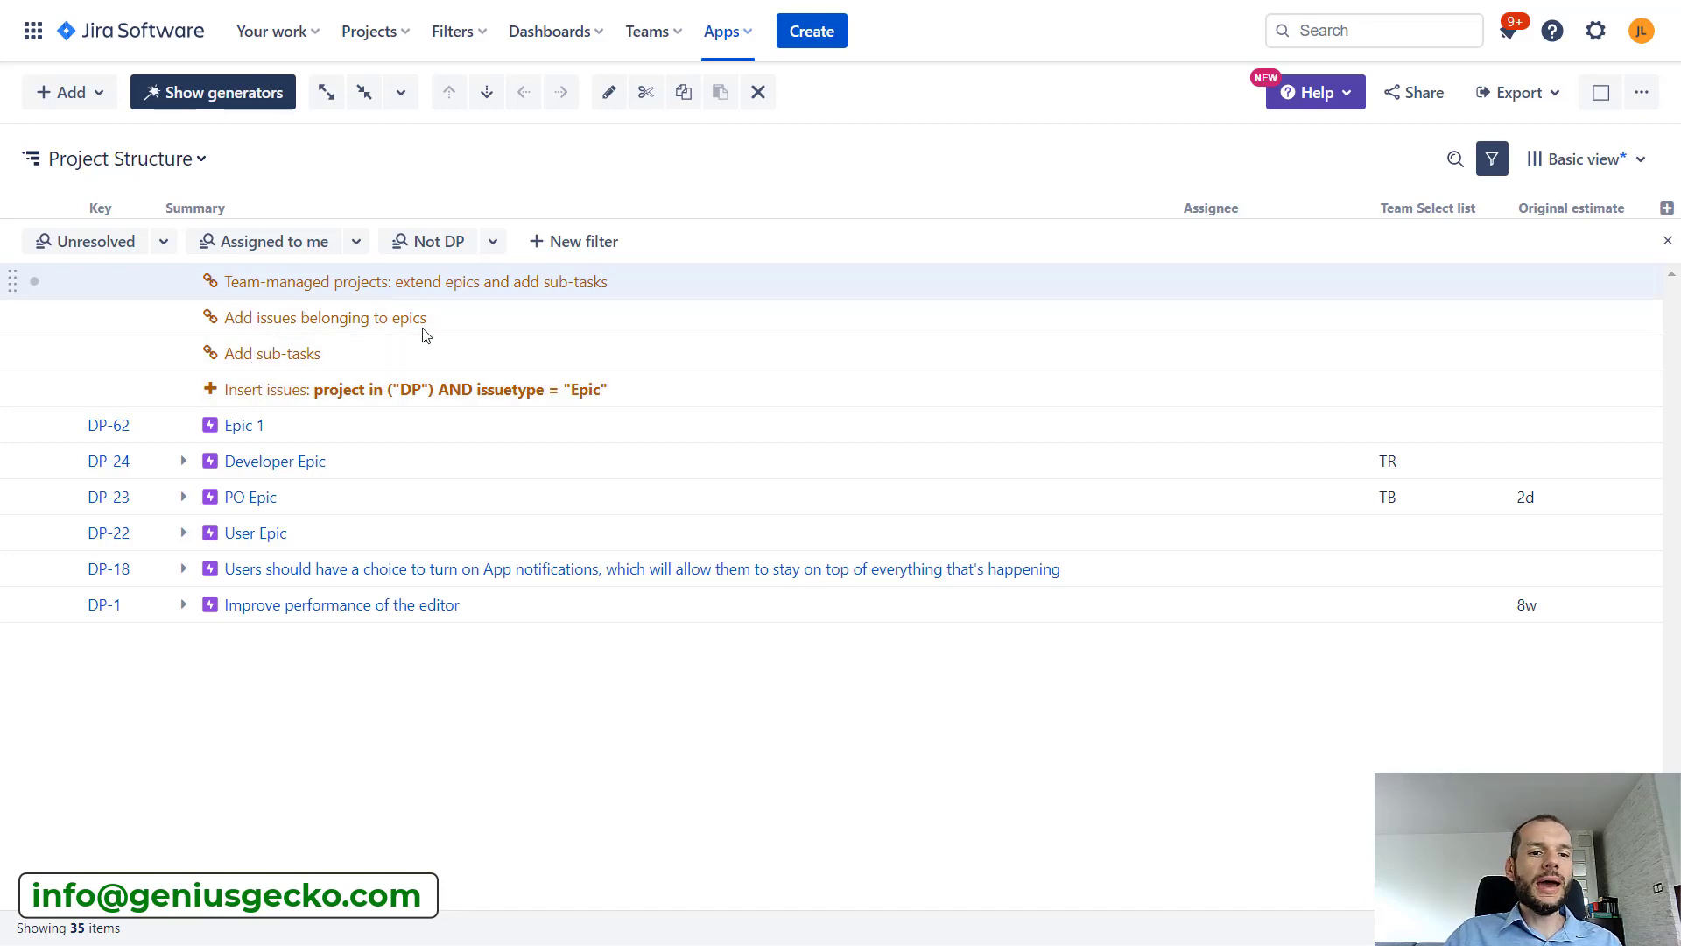
# Expand Developer Epic (DP-24) and its Category task (DP-9) to show the sub-task beneath.
pyautogui.click(183, 461)
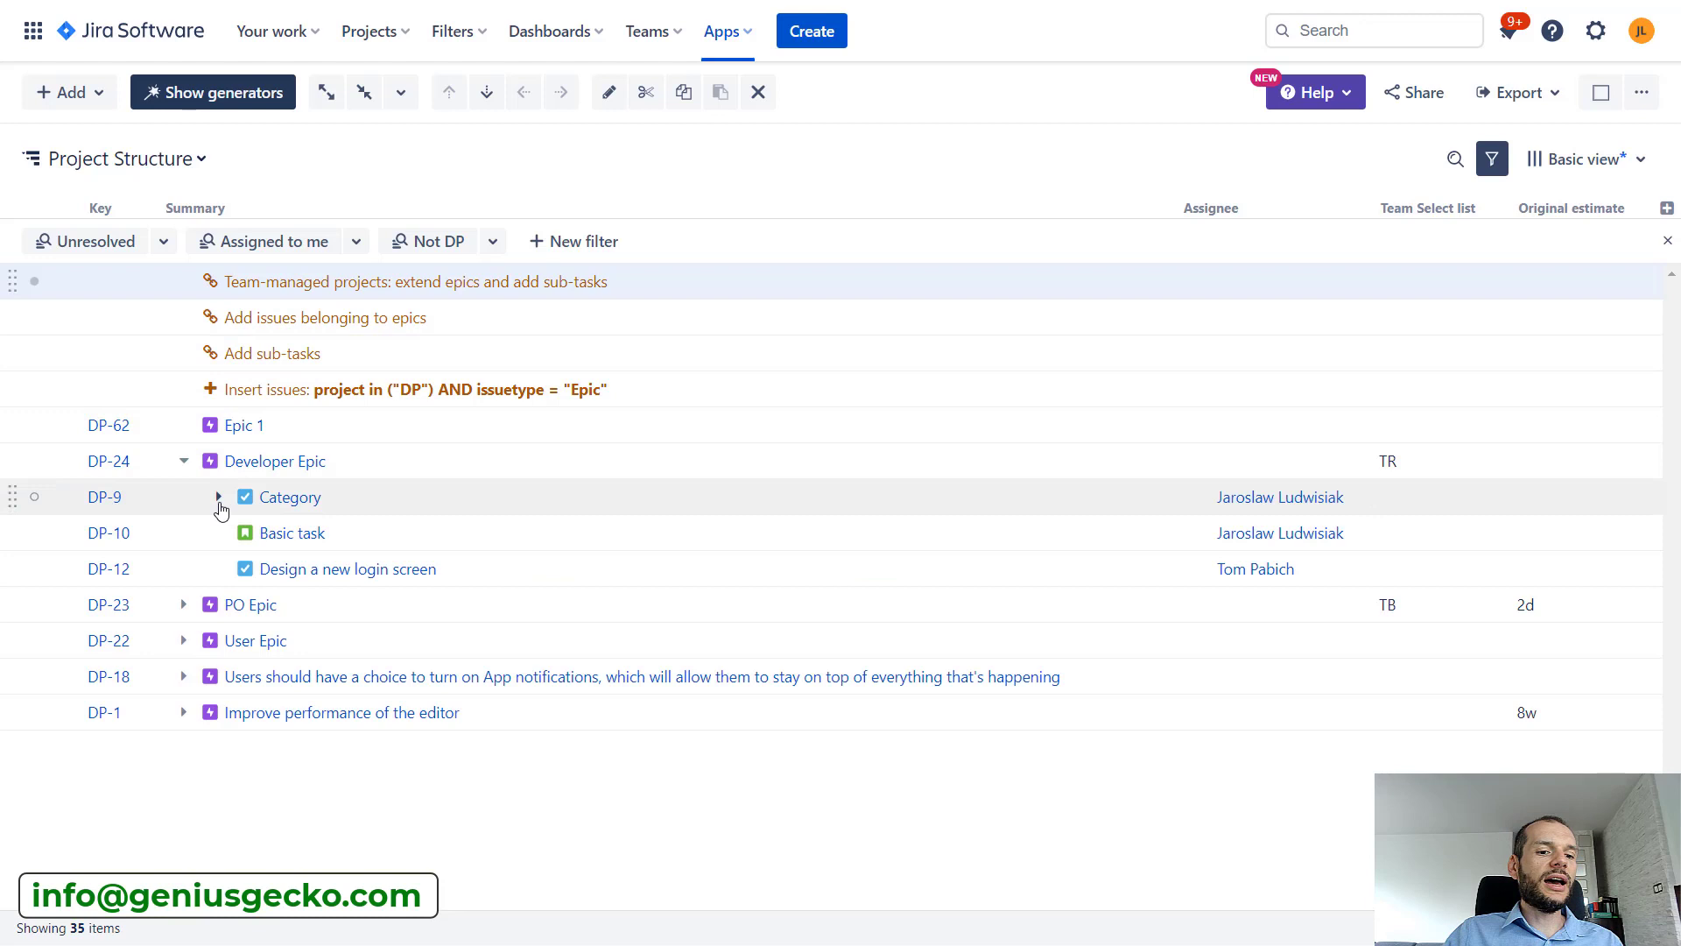
pyautogui.click(218, 496)
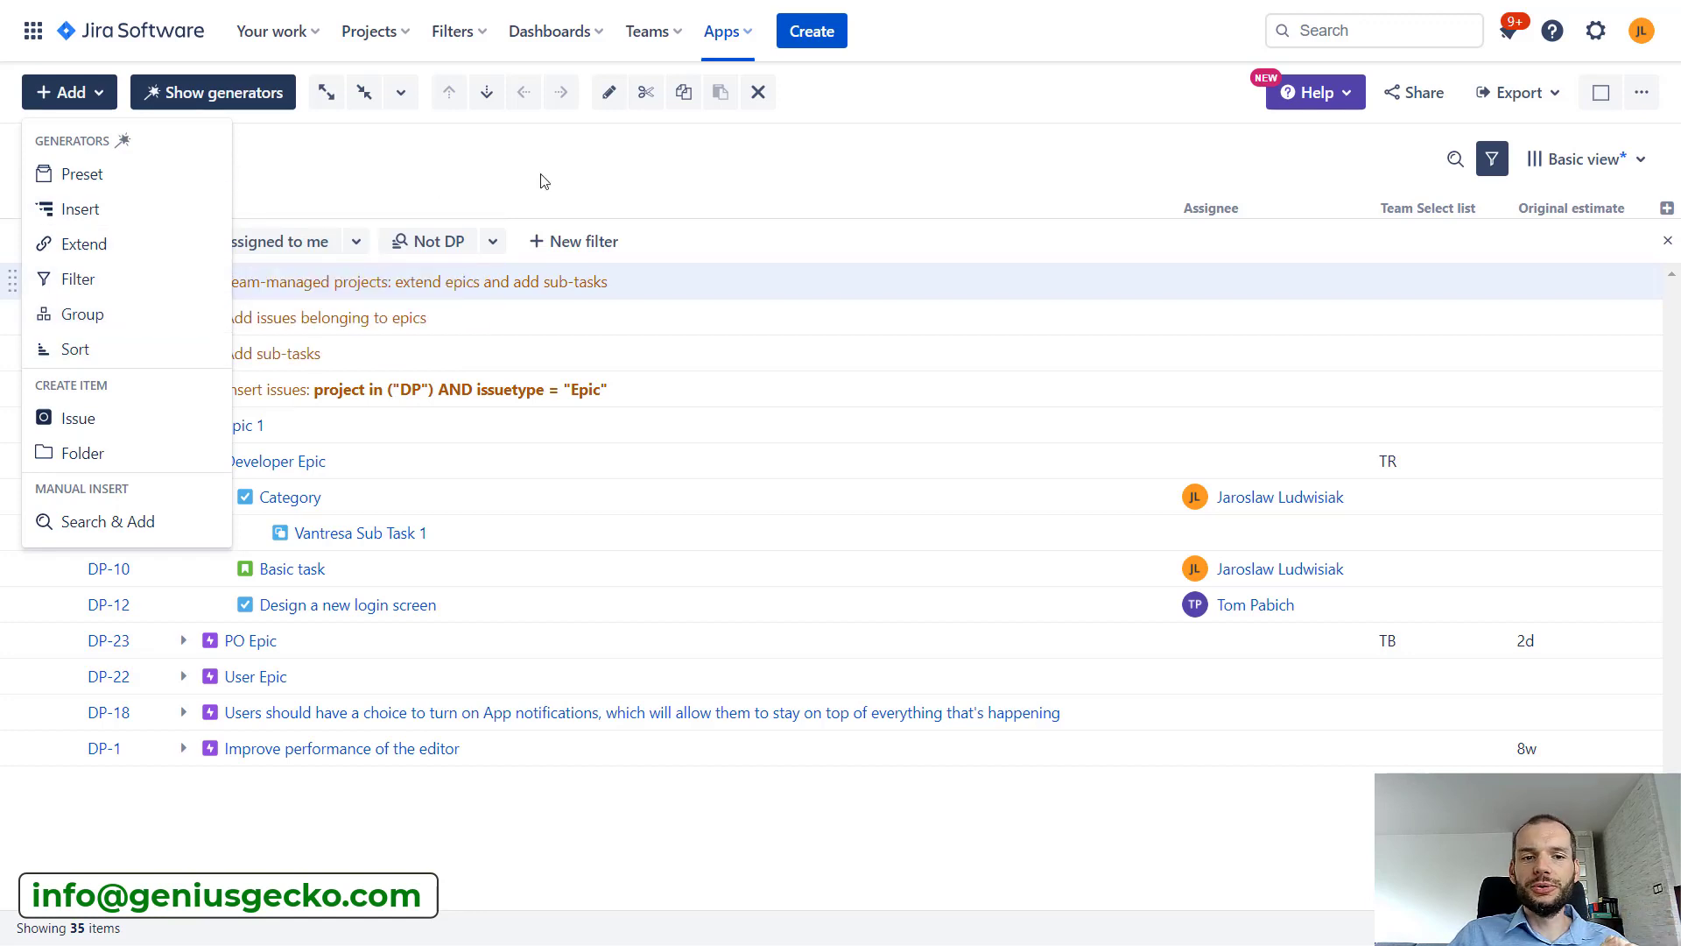
# Delete all generators and issues so the structure is empty, then bring up the Add menu.
pyautogui.press('Escape')
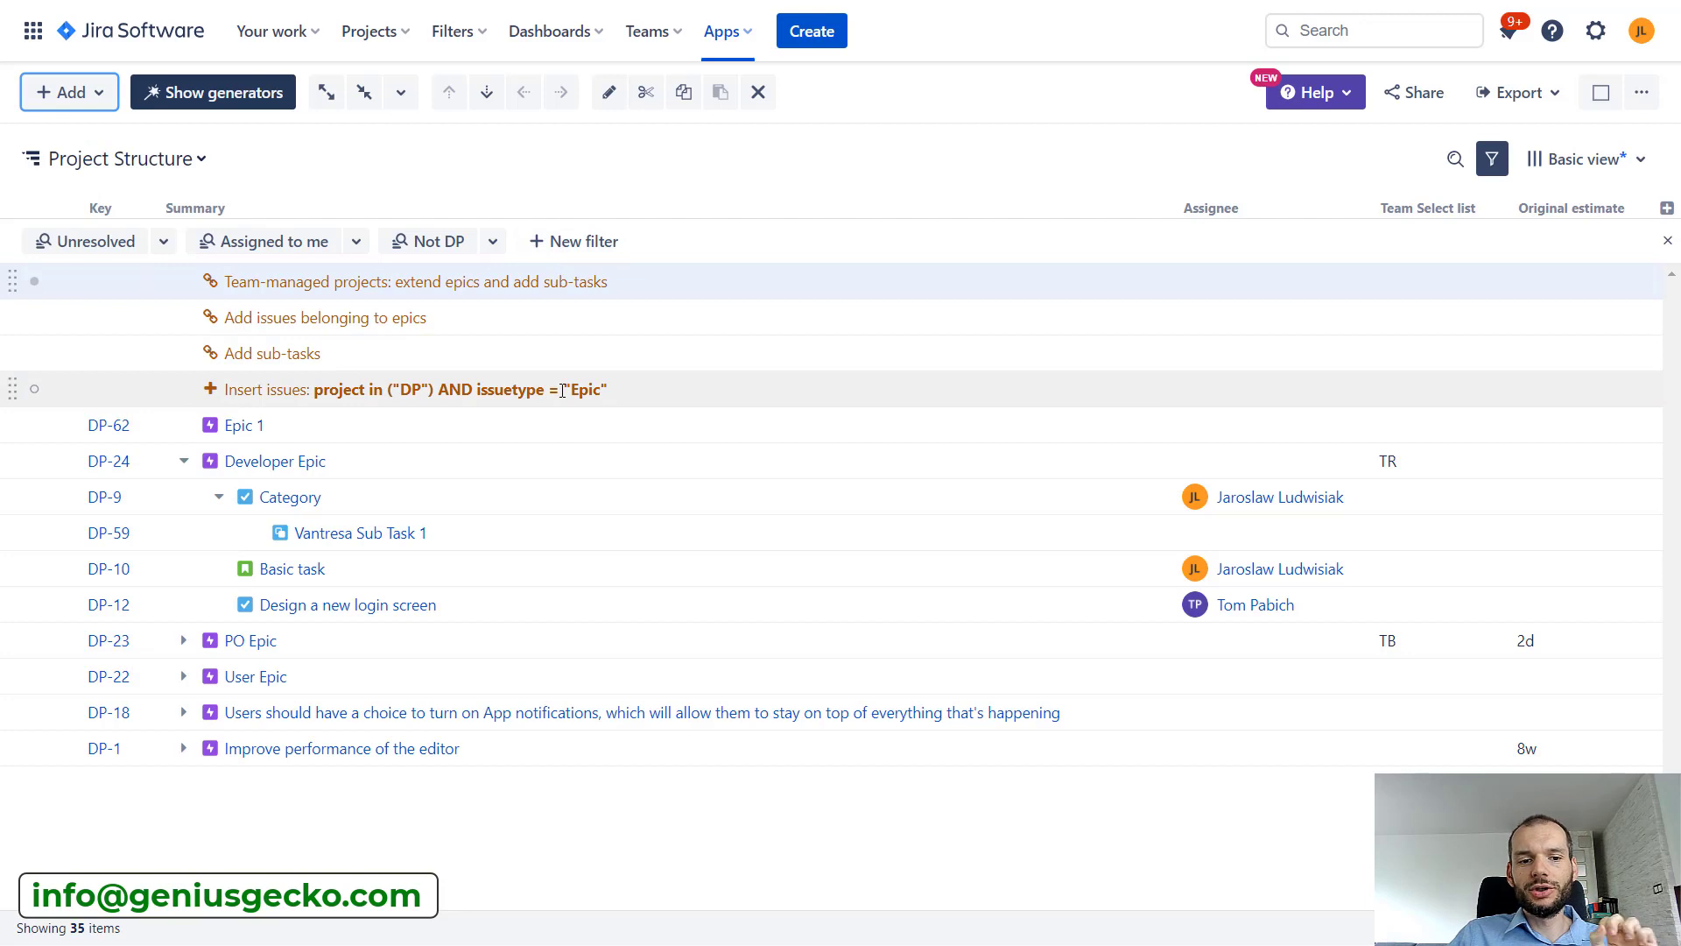
pyautogui.press('Delete')
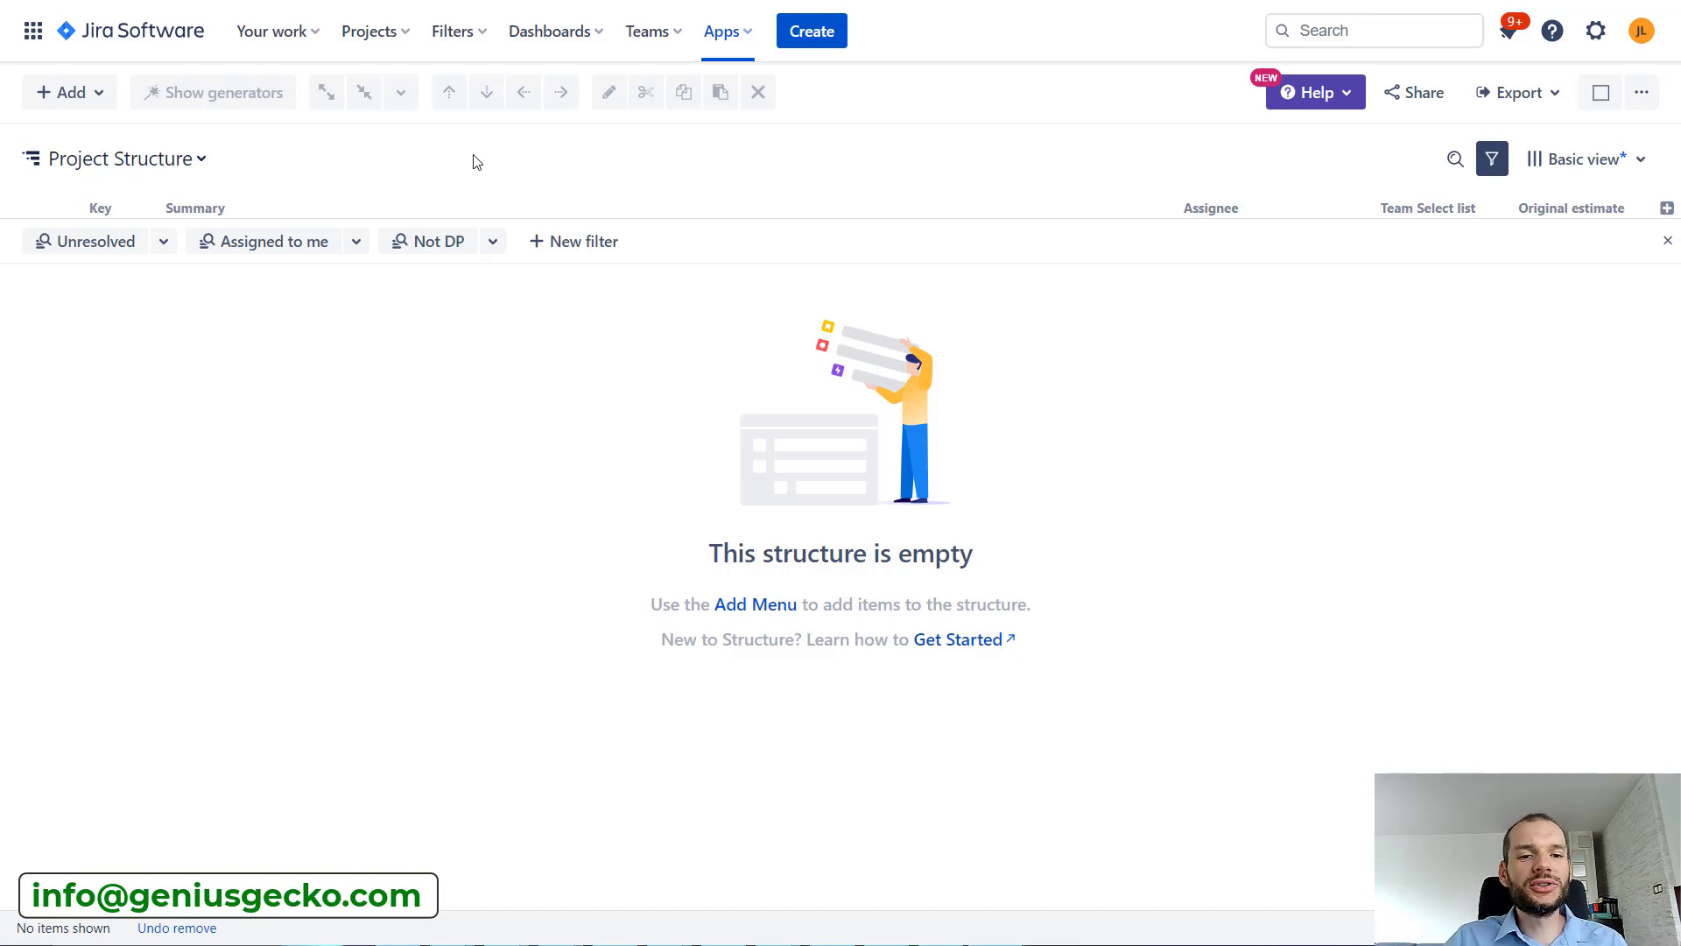
pyautogui.click(70, 104)
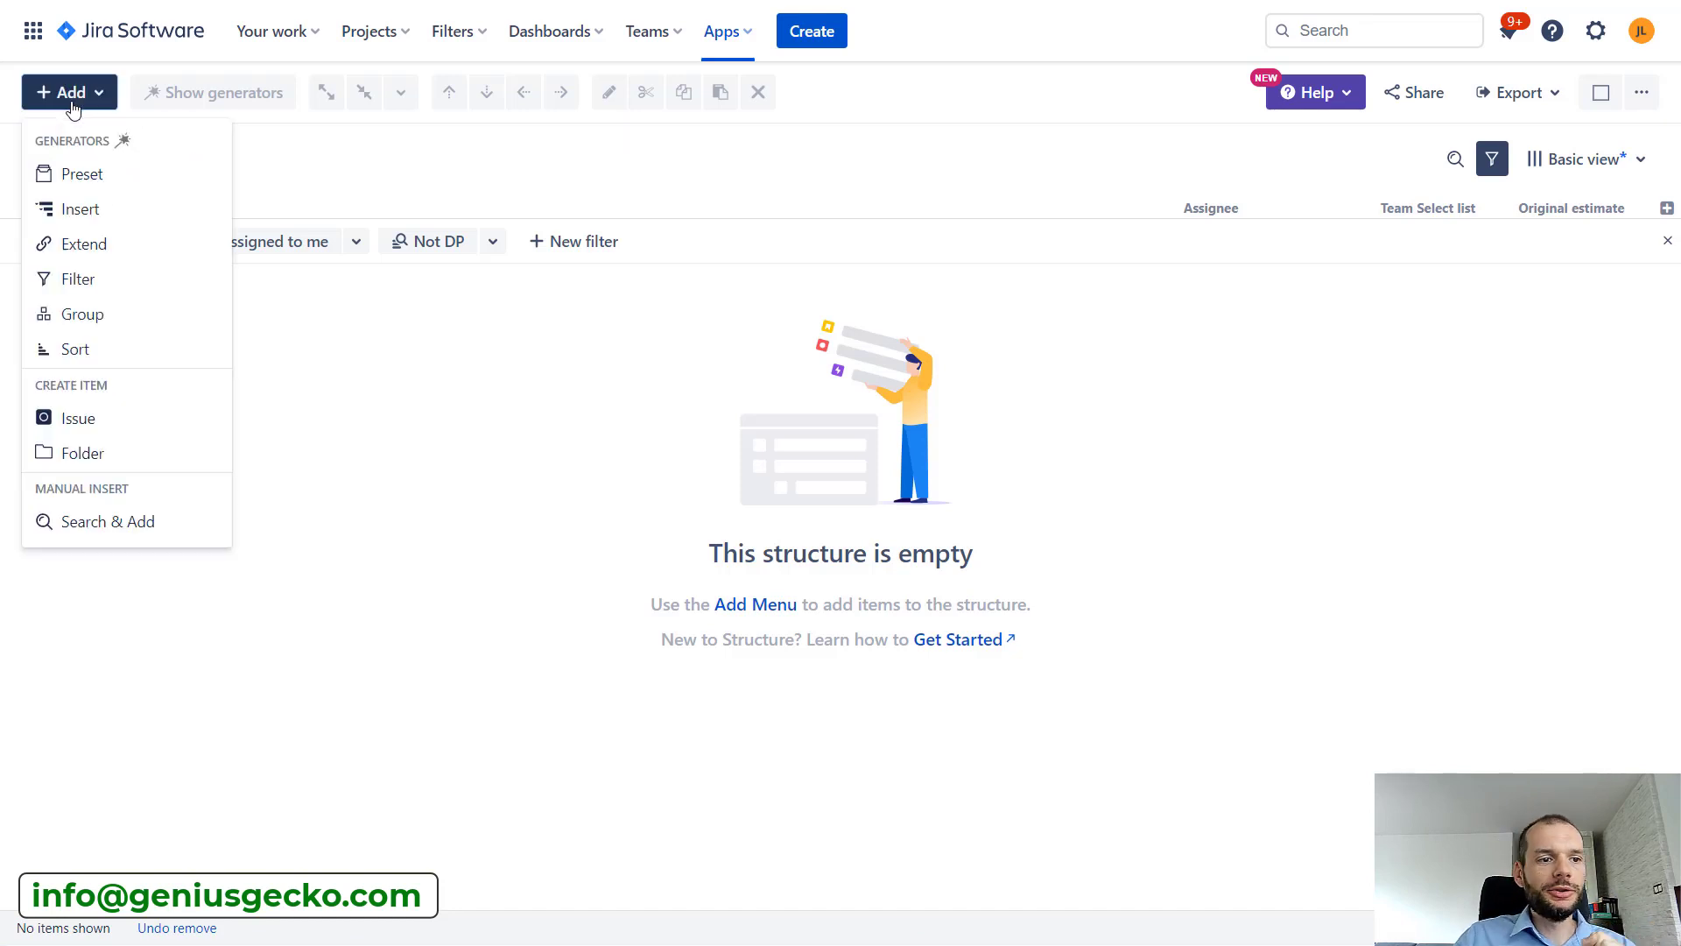
# Choose Insert to open the Create Insert Generator dialog.
pyautogui.click(88, 215)
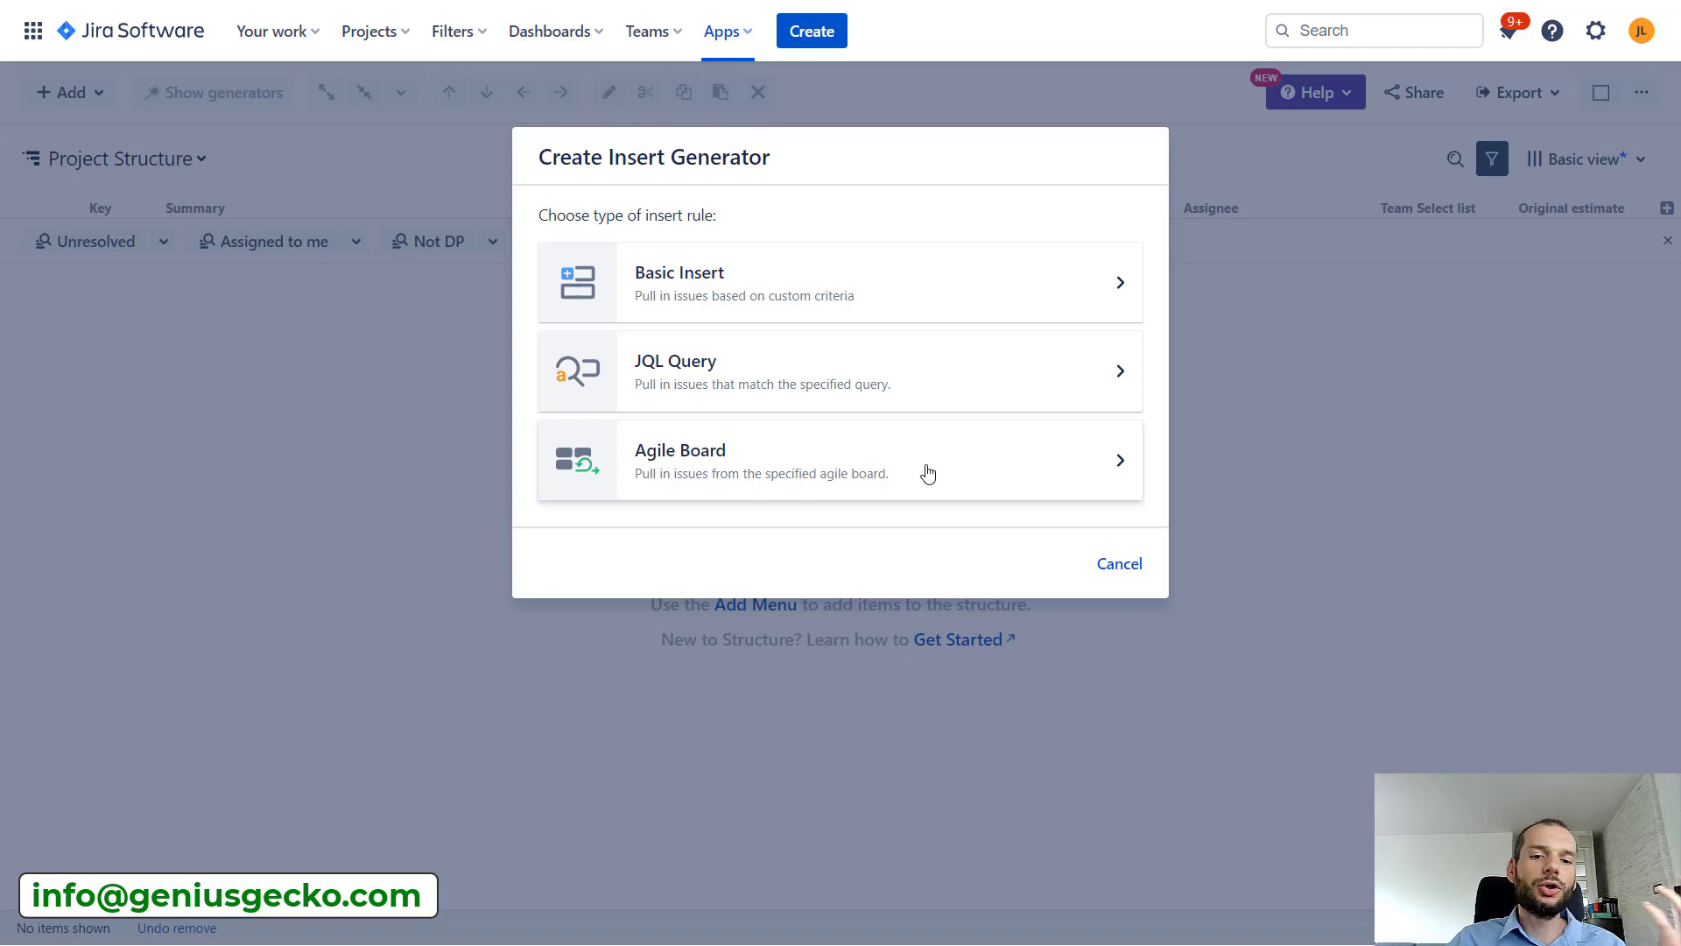
# Choose Basic Insert and select Demo Project (DP) as the source project.
pyautogui.click(950, 317)
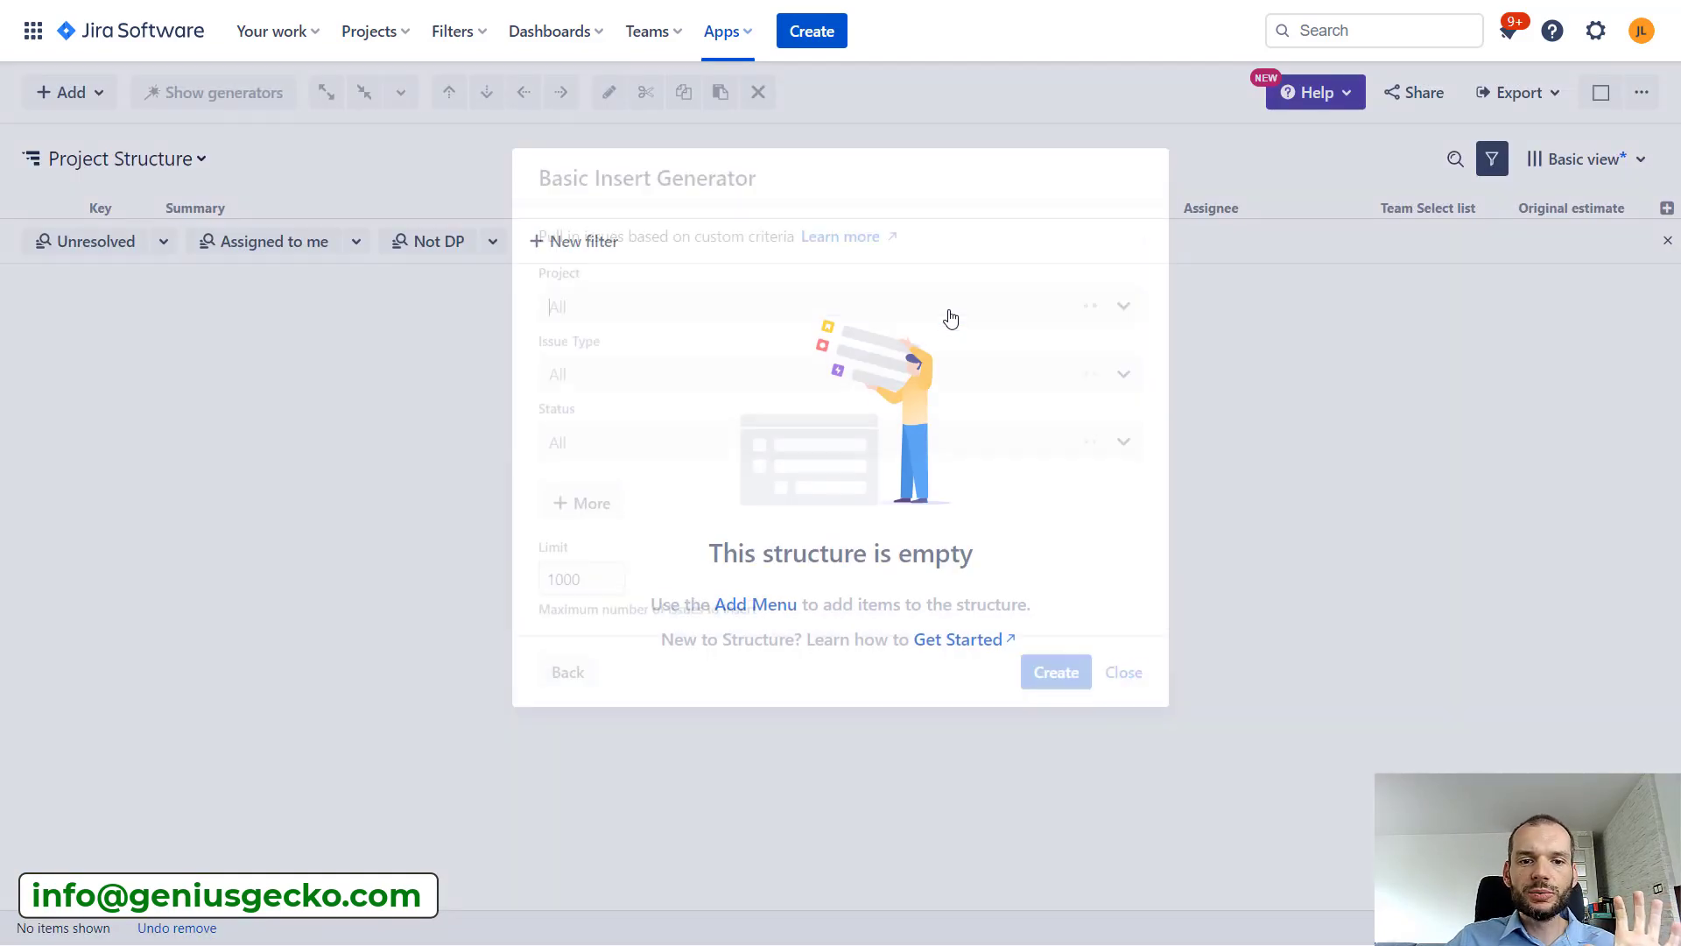
pyautogui.click(699, 287)
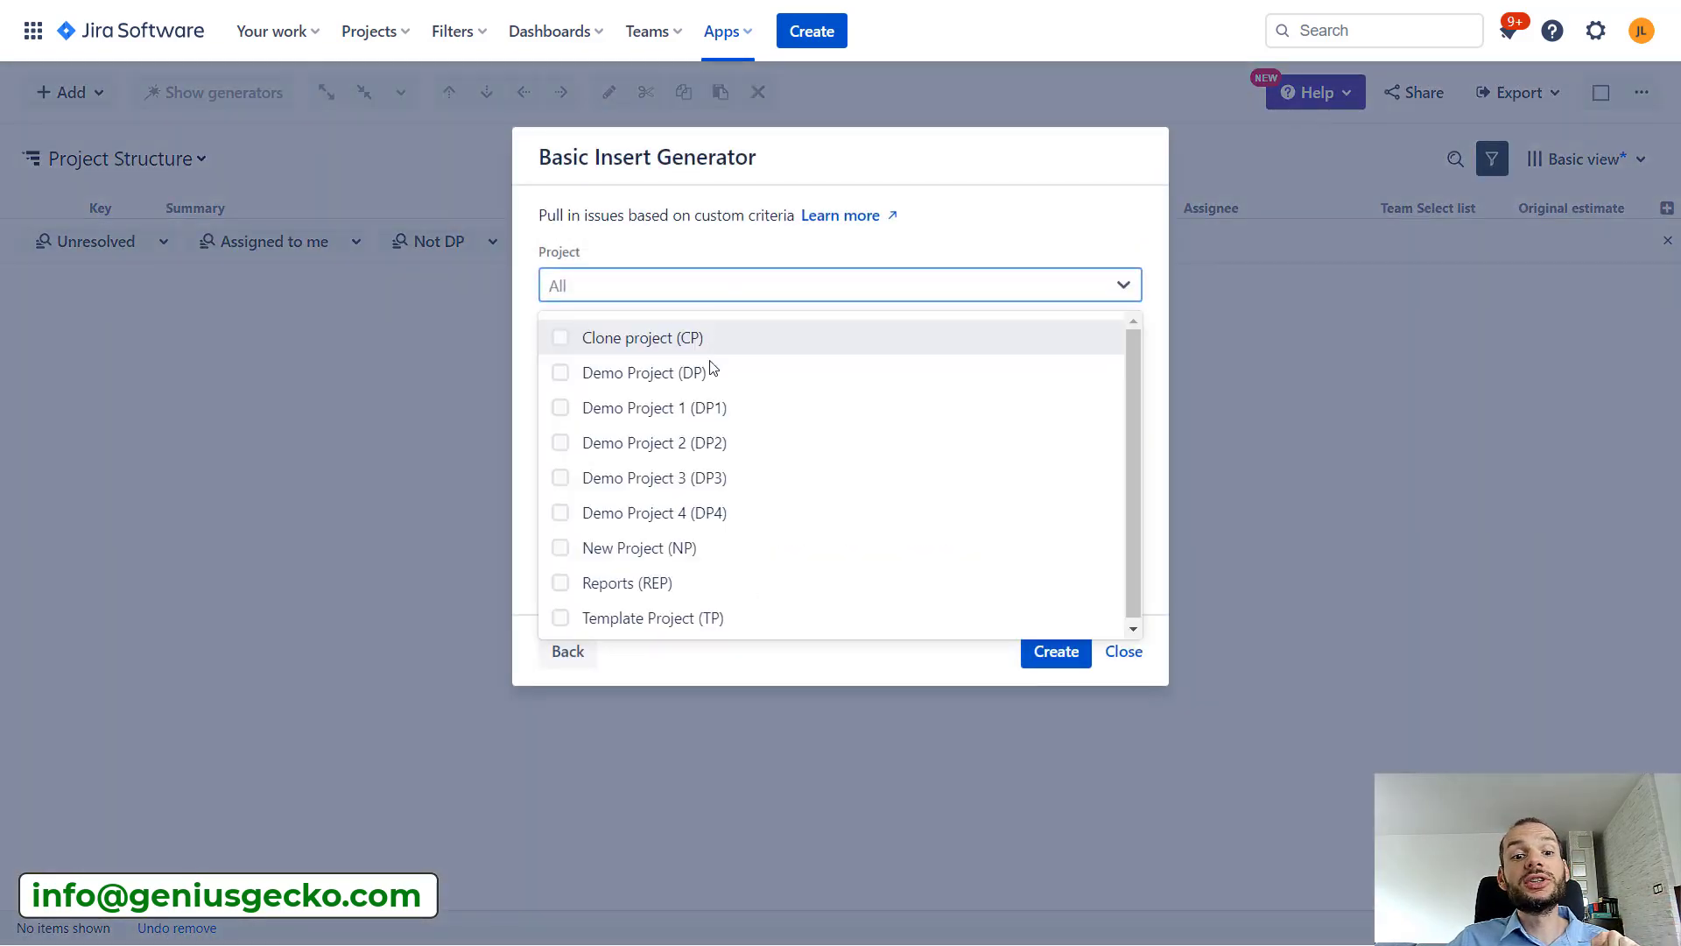
pyautogui.click(714, 371)
pyautogui.click(697, 250)
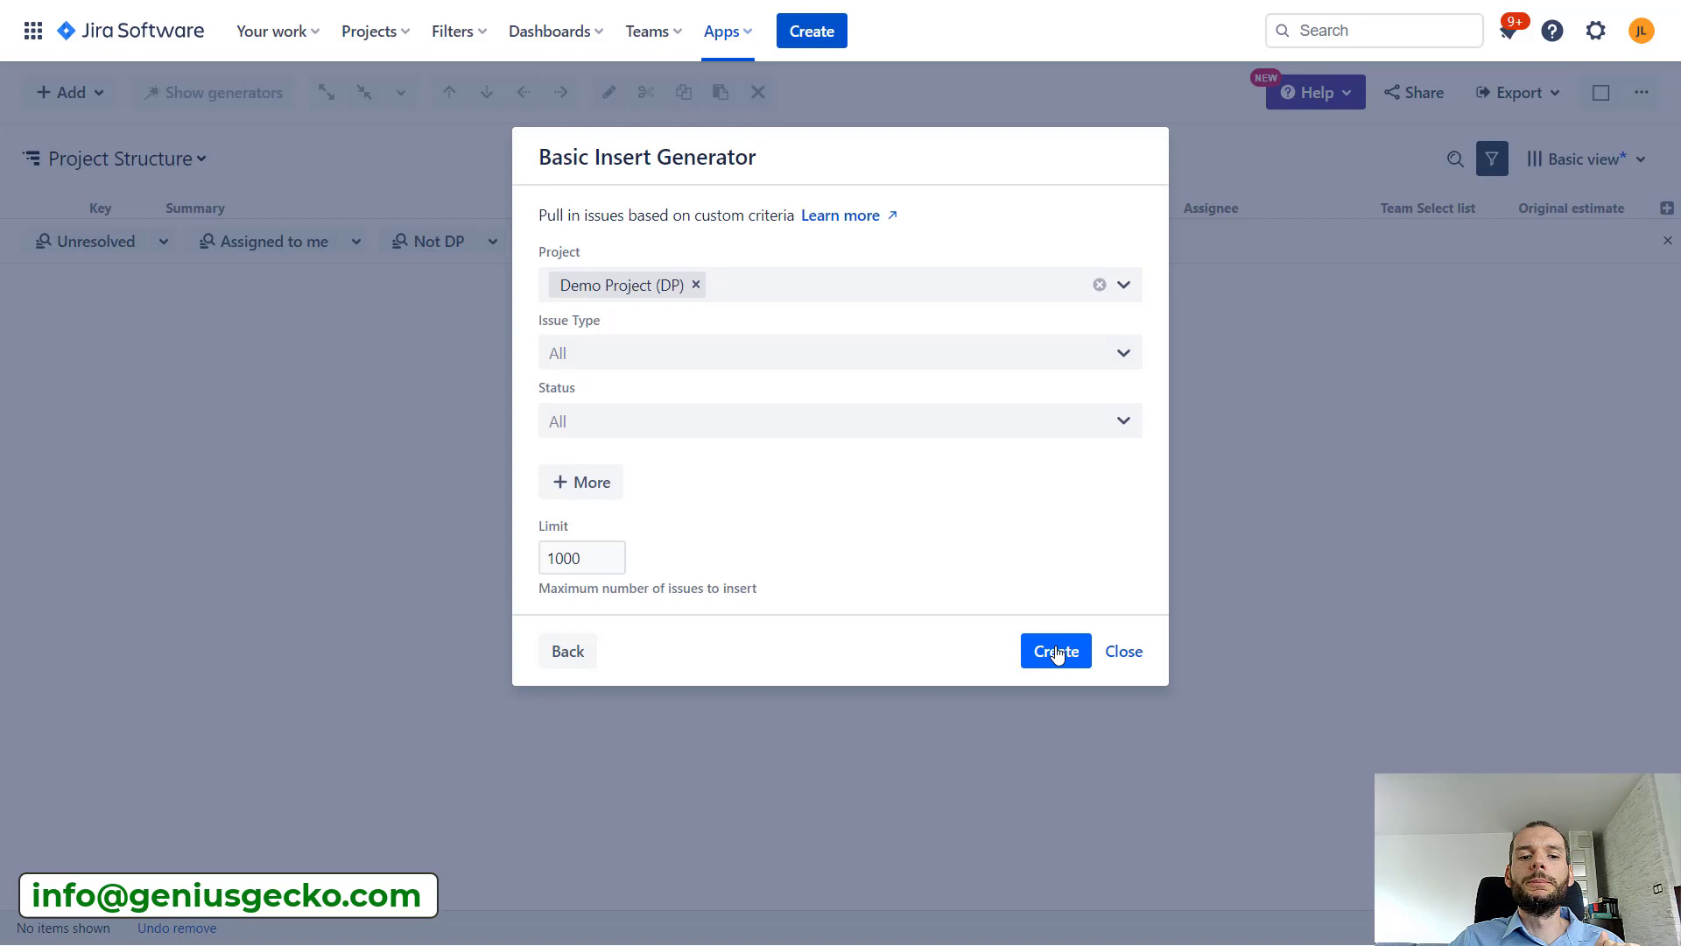
# Add a Priority criterion, try High, Highest, Low and Medium, reset it to All, and create the generator.
pyautogui.click(542, 493)
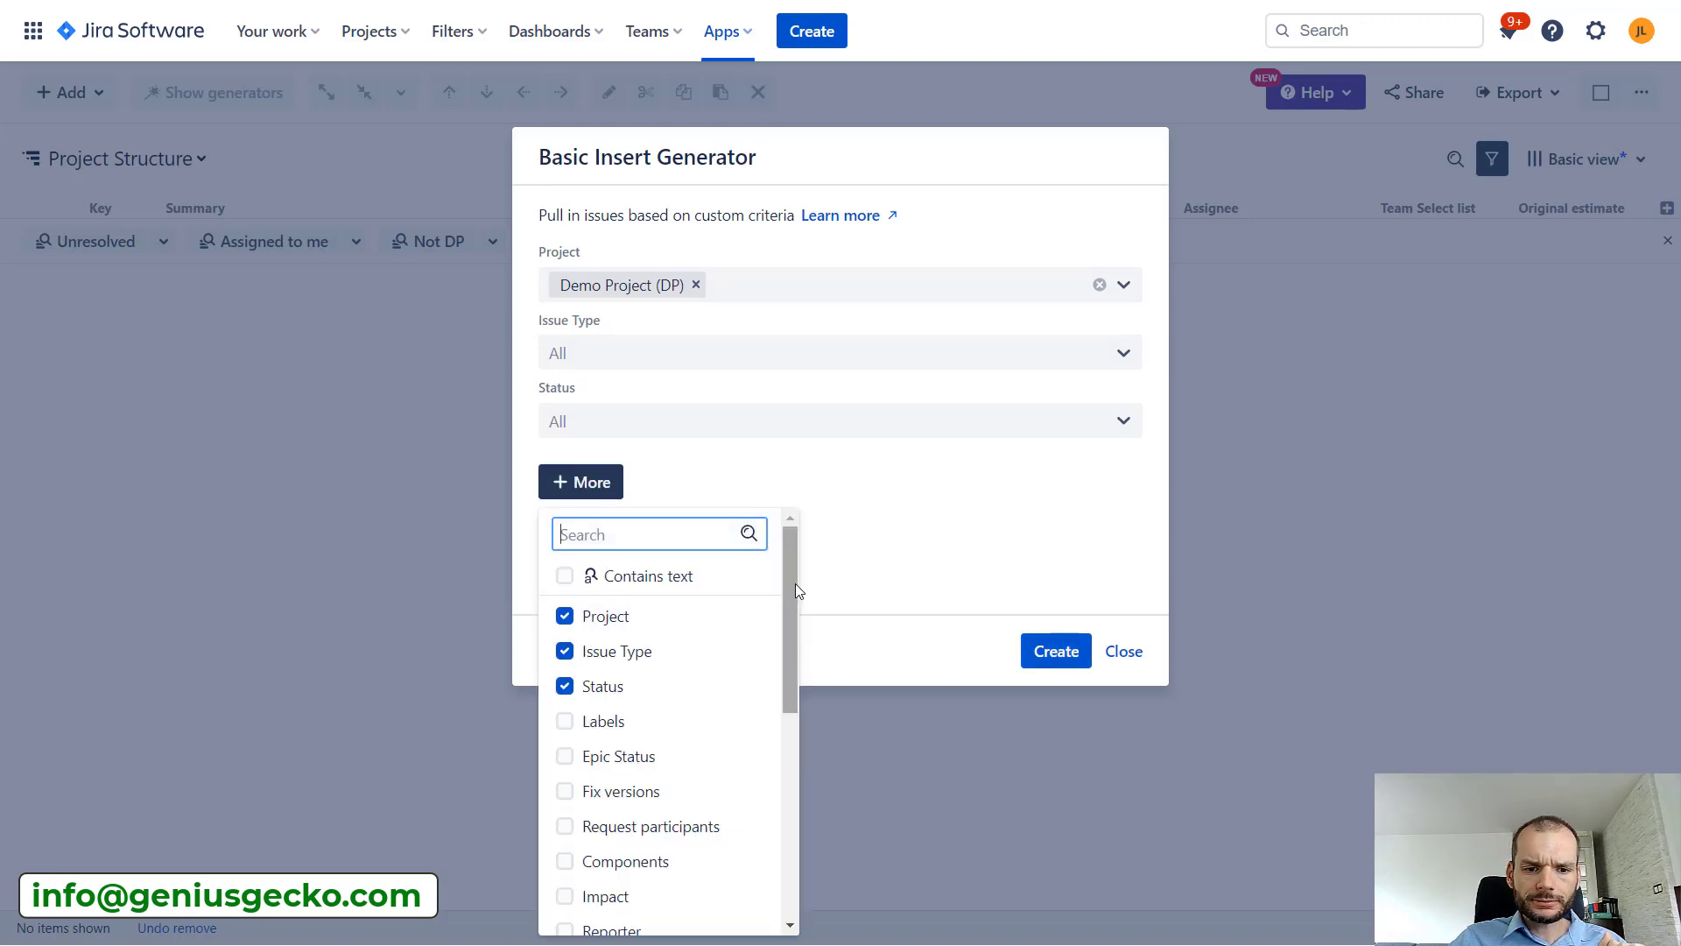
pyautogui.moveTo(795, 583); pyautogui.dragTo(801, 697)
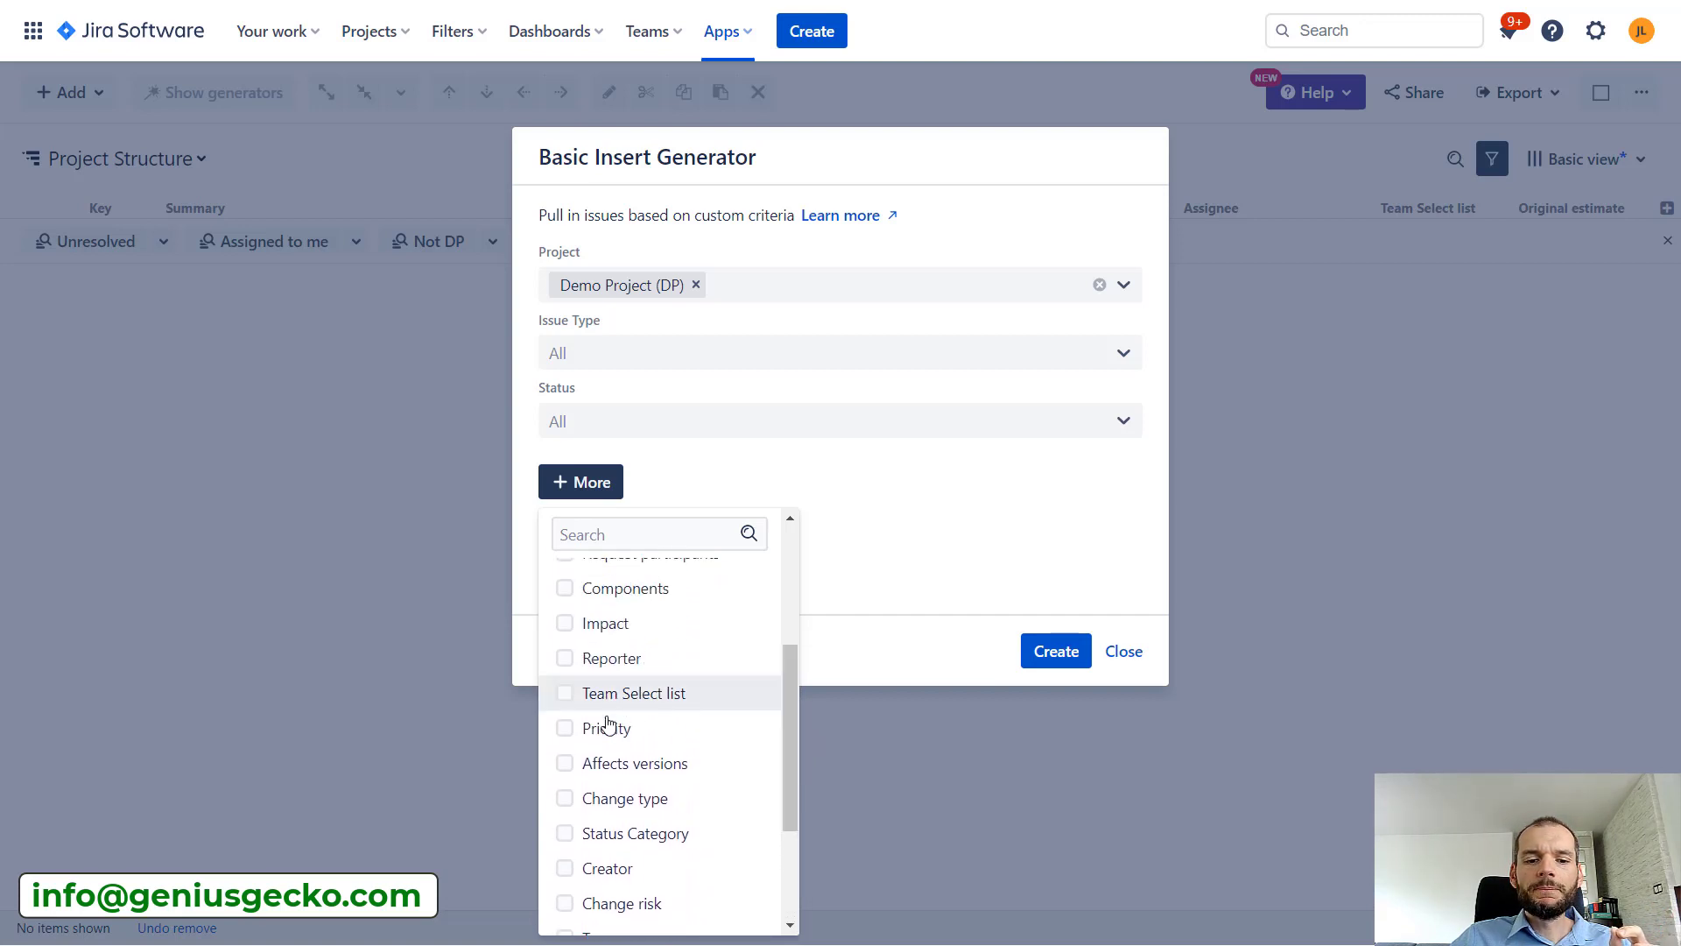
pyautogui.click(610, 726)
pyautogui.click(634, 490)
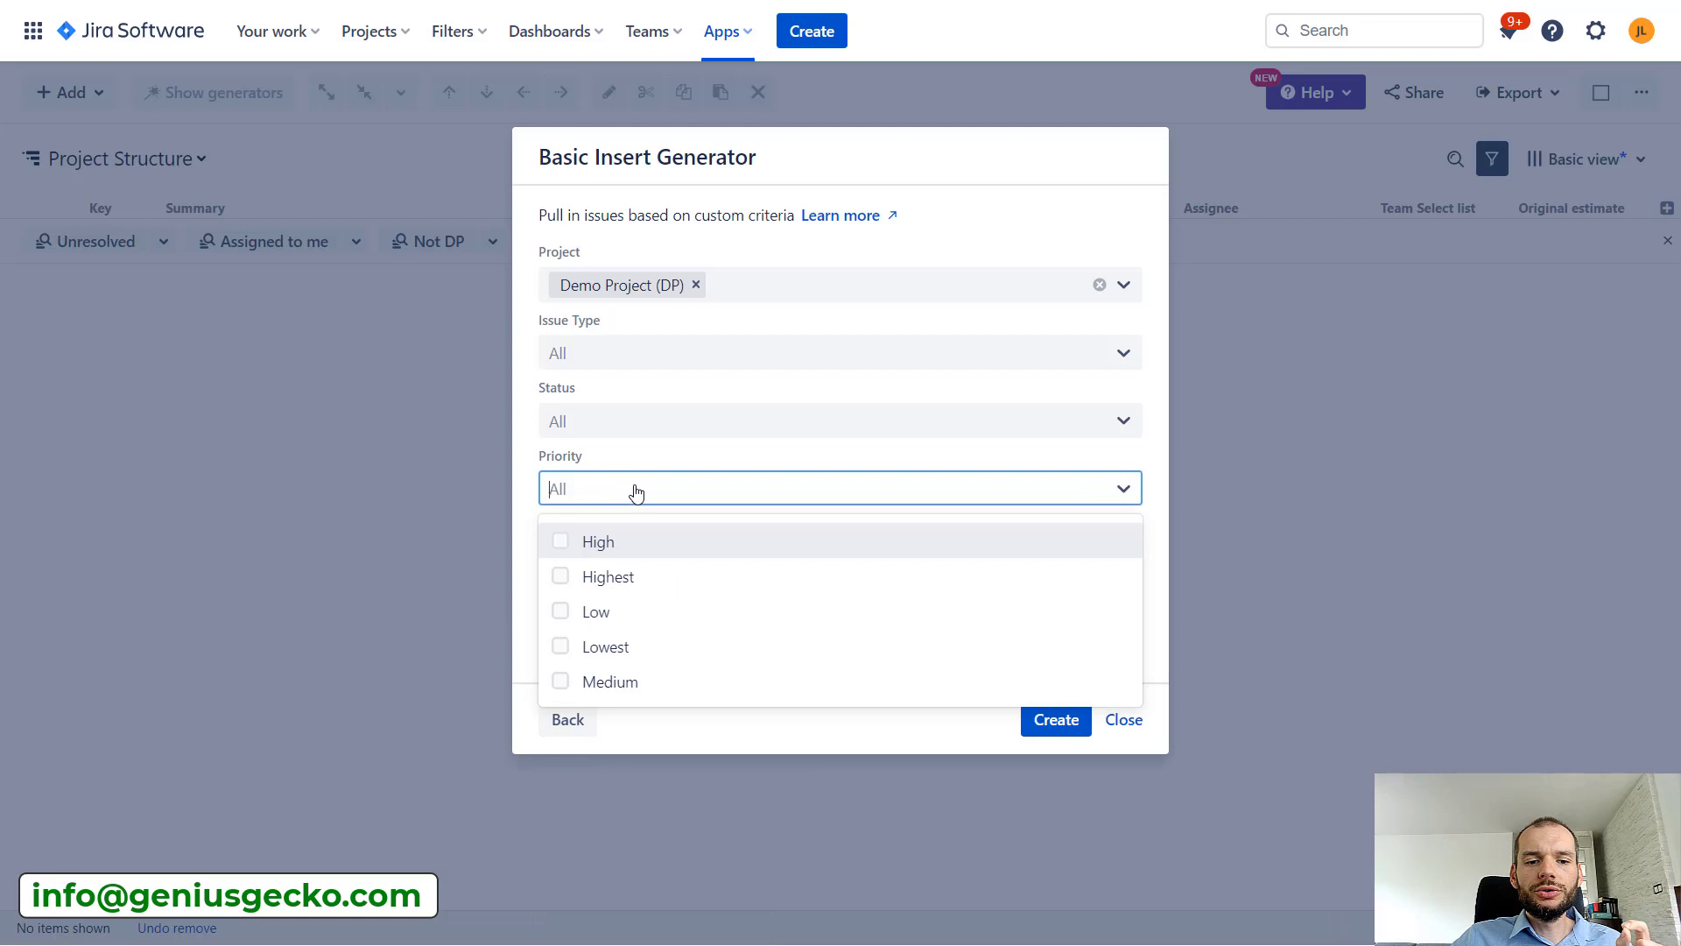
pyautogui.click(599, 540)
pyautogui.click(601, 577)
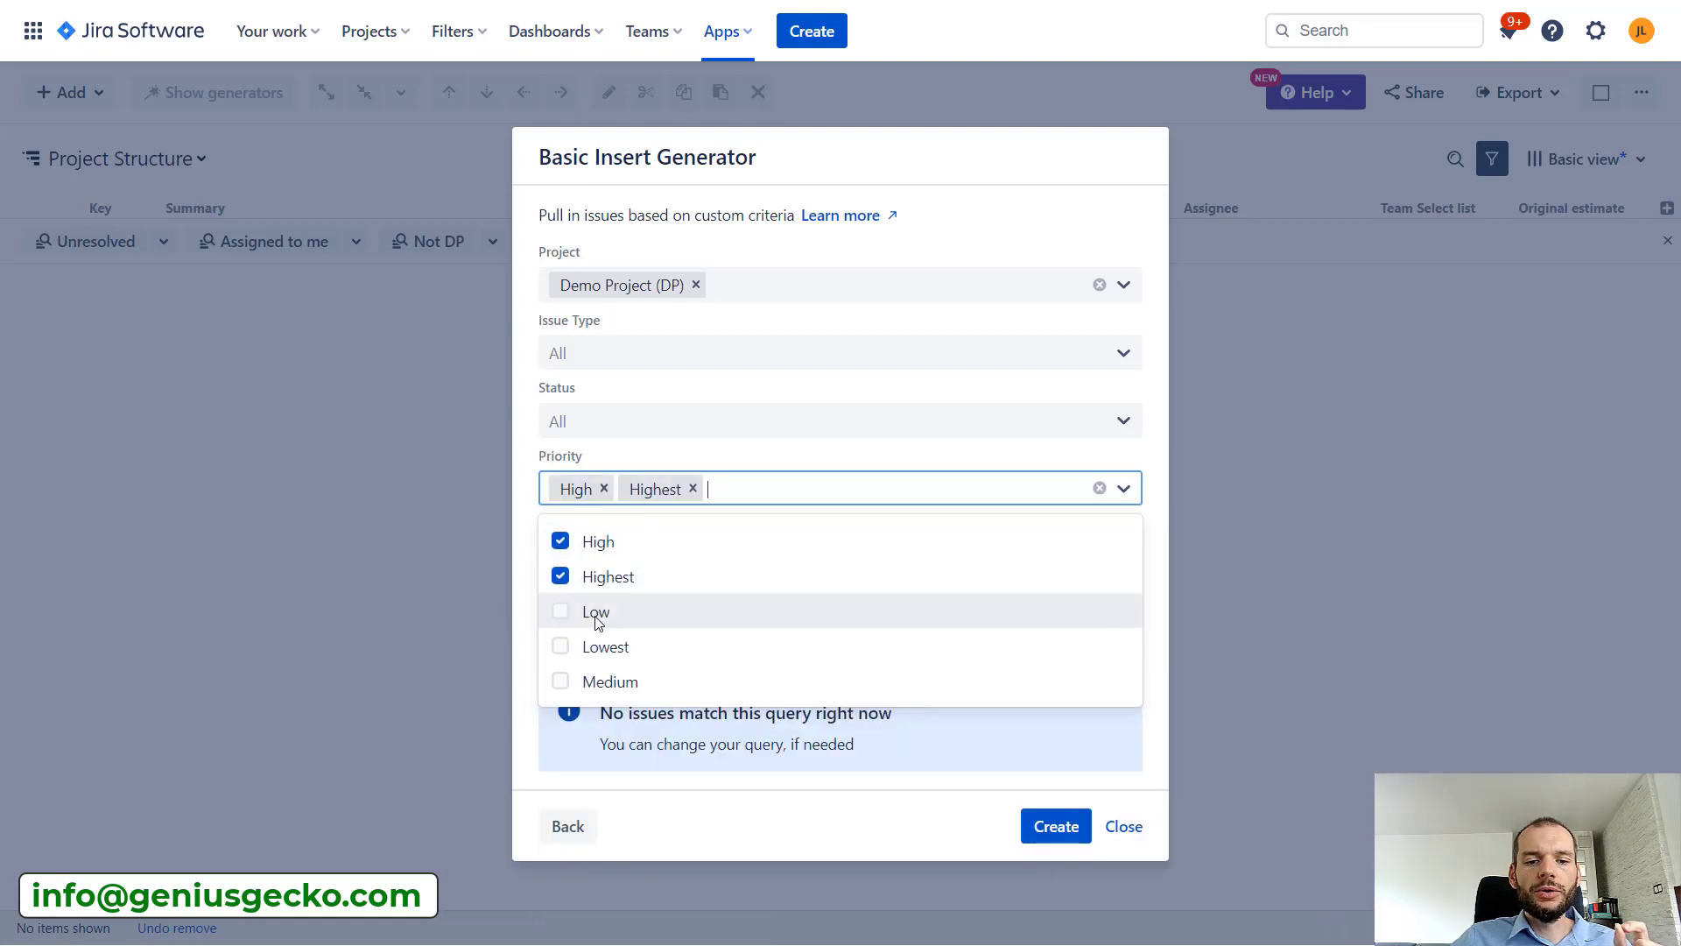
pyautogui.click(595, 613)
pyautogui.click(610, 681)
pyautogui.click(832, 464)
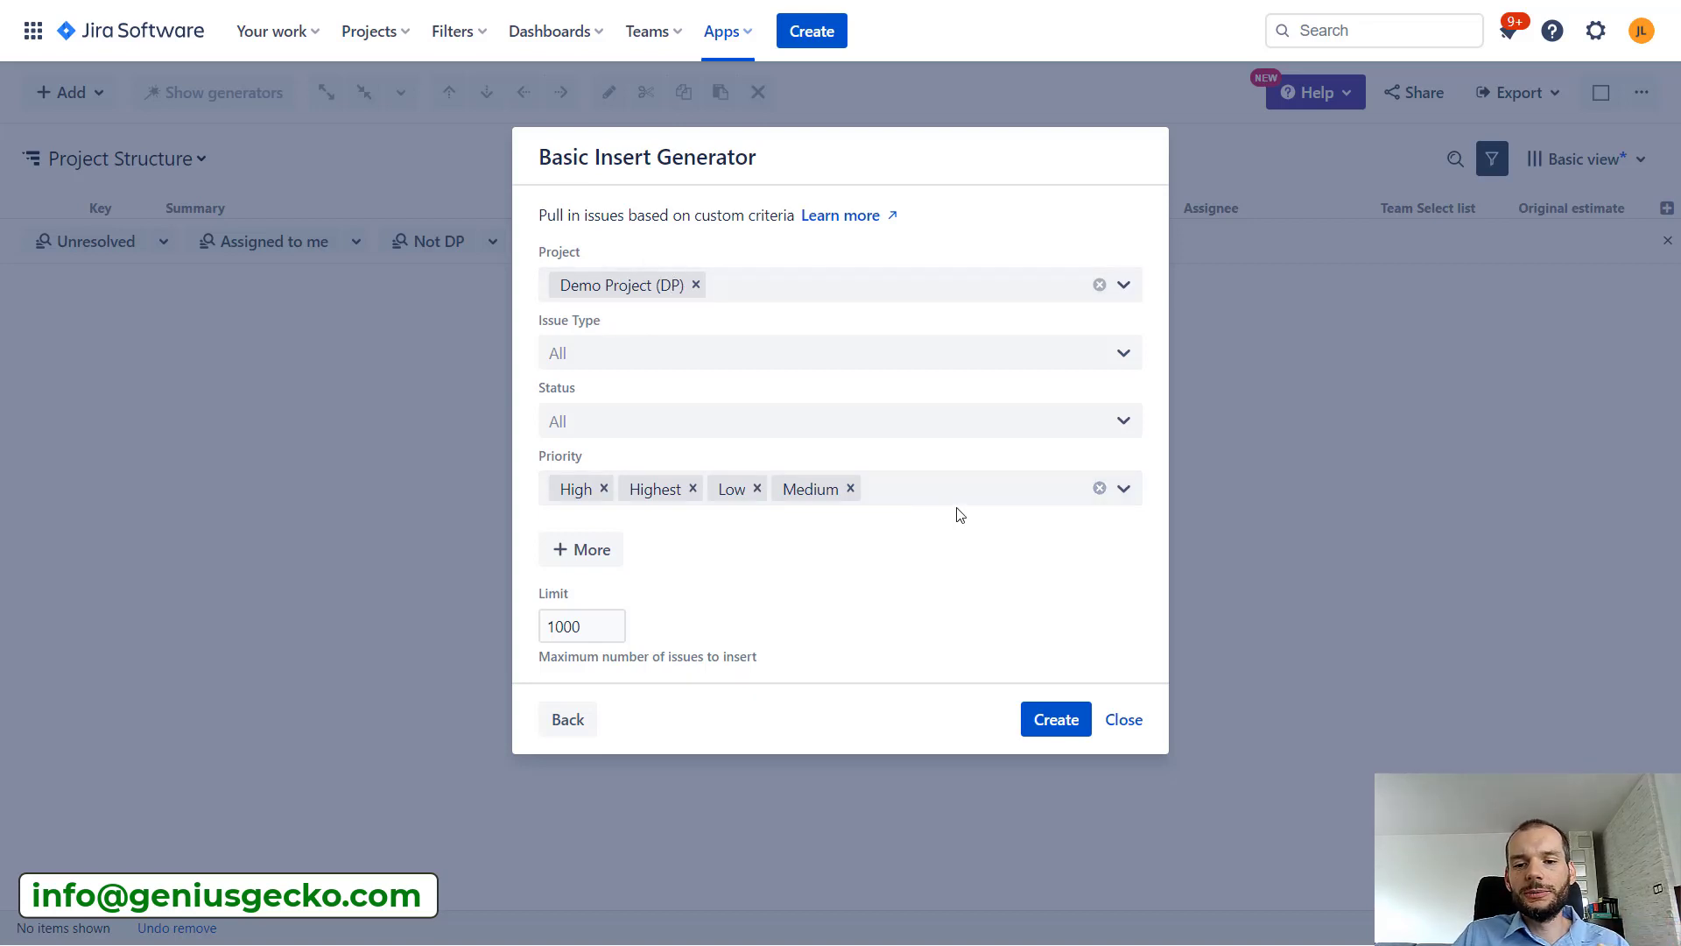
pyautogui.click(1100, 488)
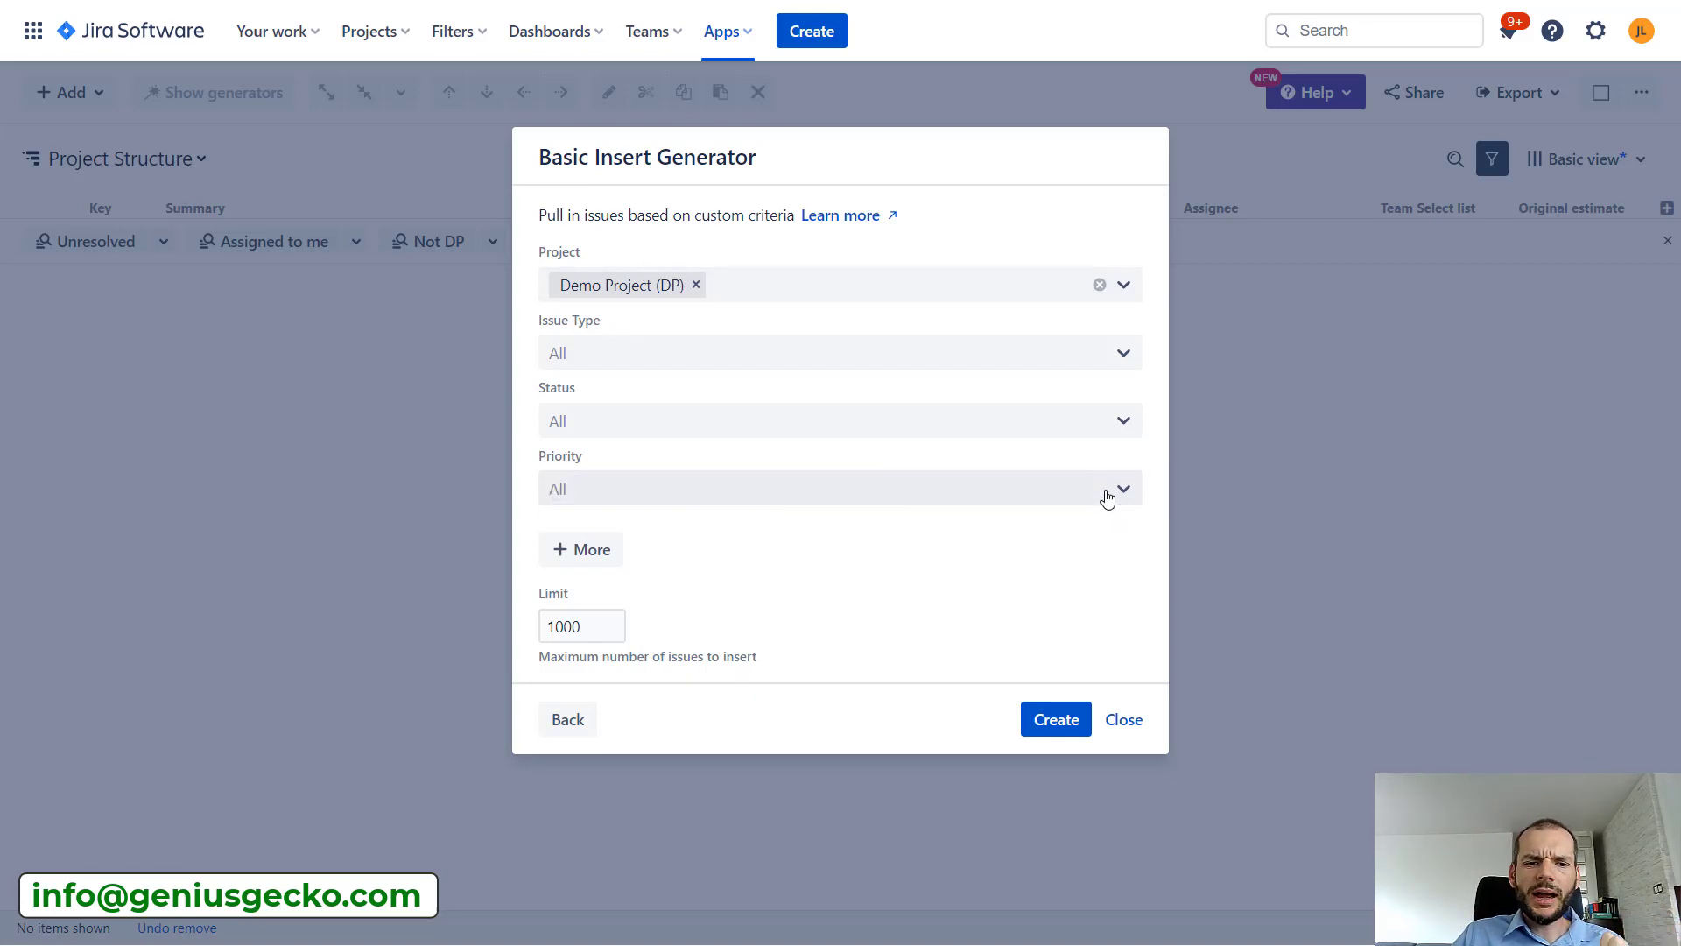
pyautogui.click(1023, 718)
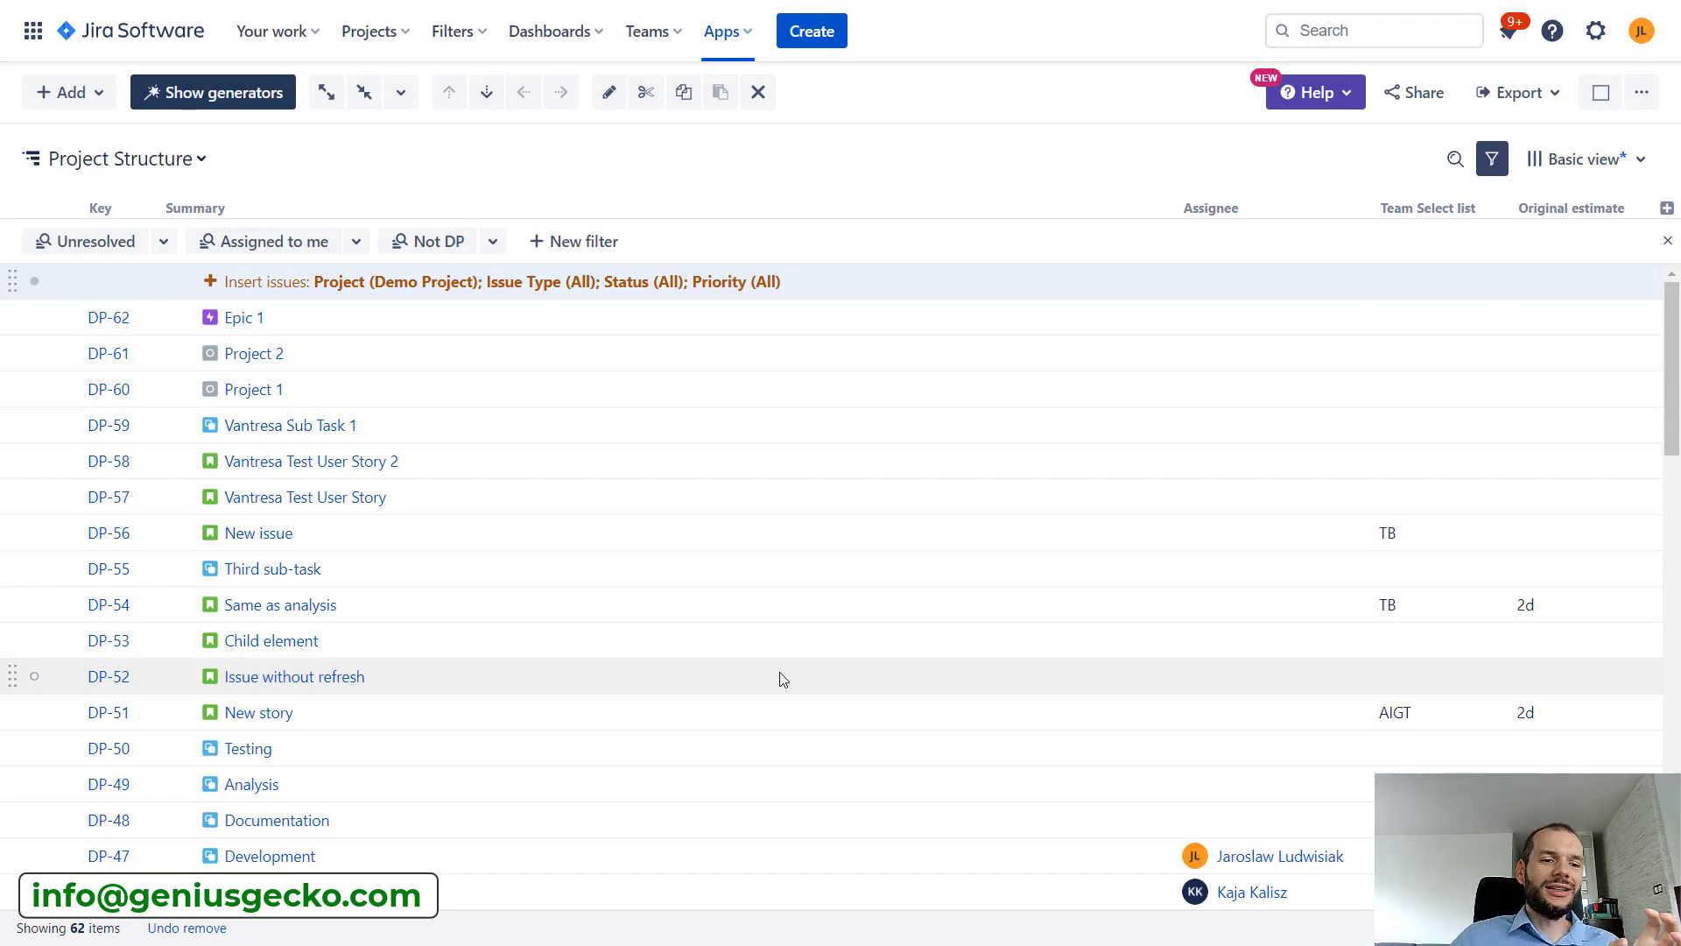
# Scroll through the 62 Demo Project issues, then show the Add menu's generator options.
pyautogui.scroll(-8, 782, 674)
pyautogui.scroll(-8, 314, 739)
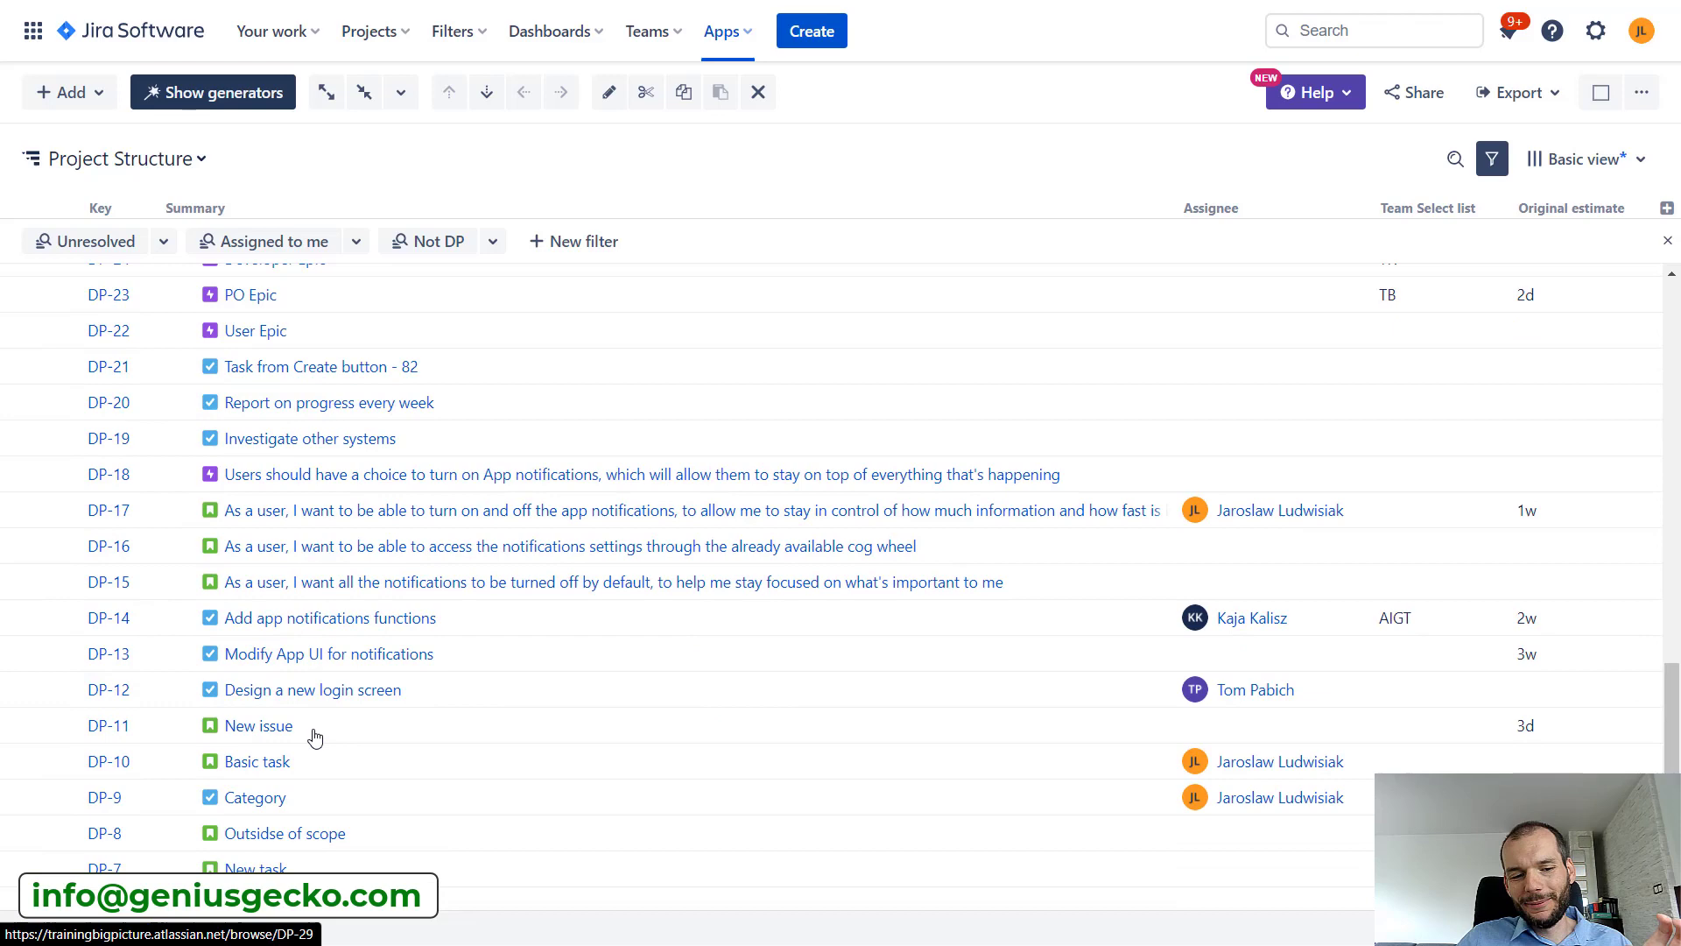
pyautogui.scroll(15, 315, 738)
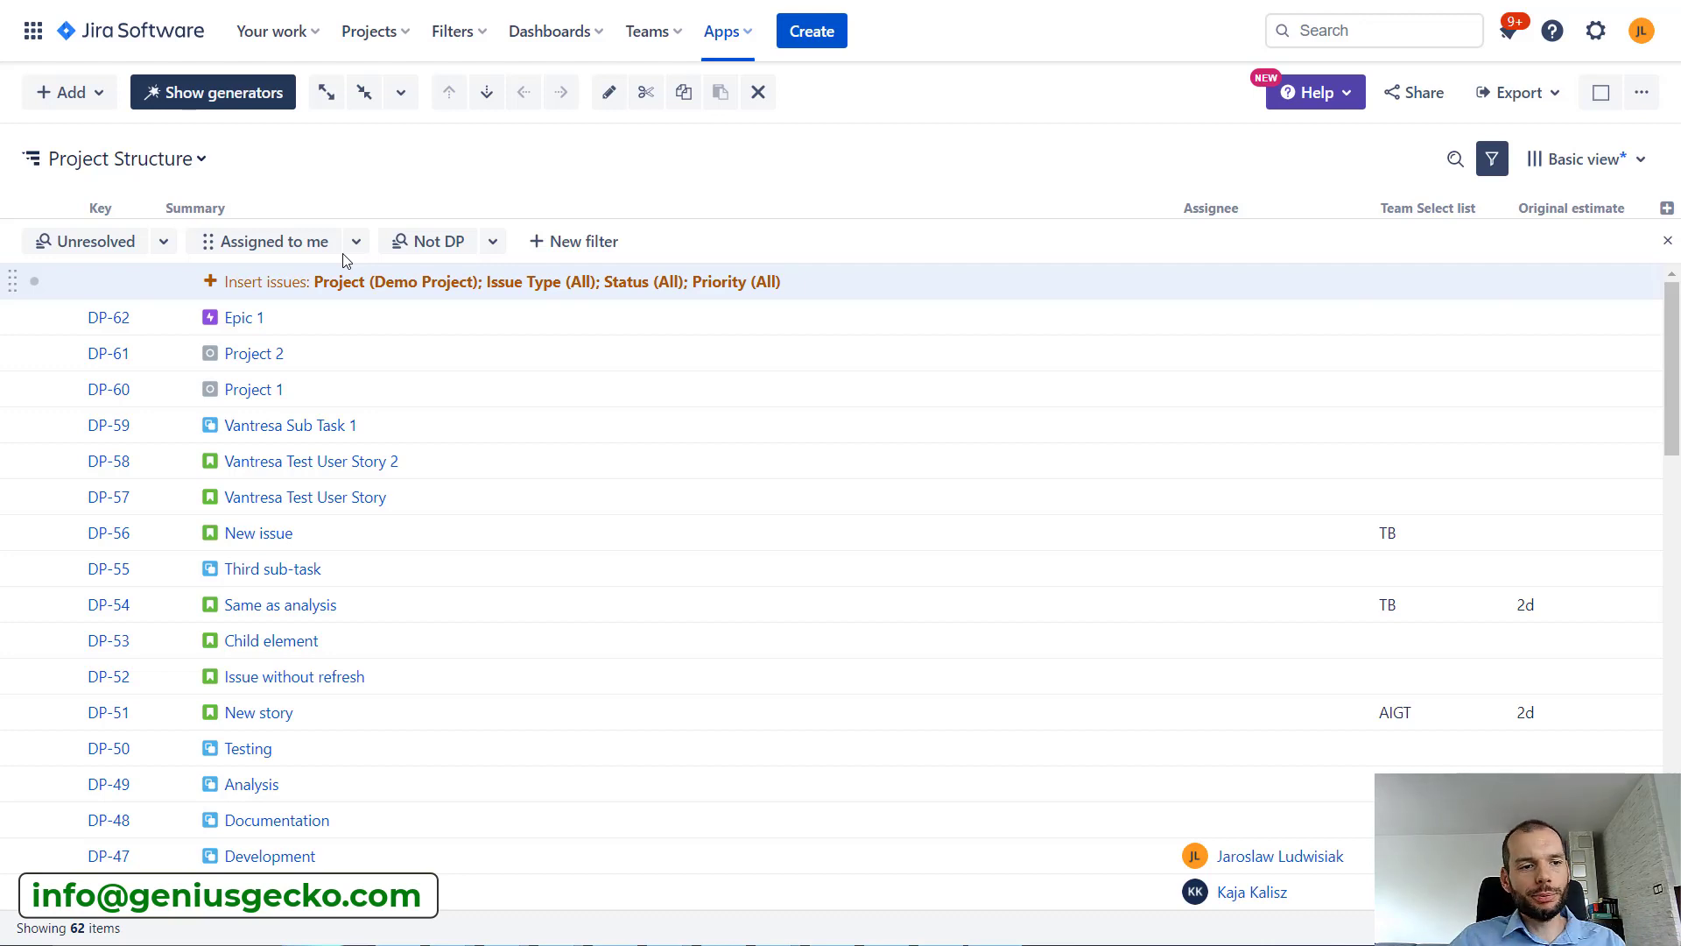
pyautogui.click(91, 103)
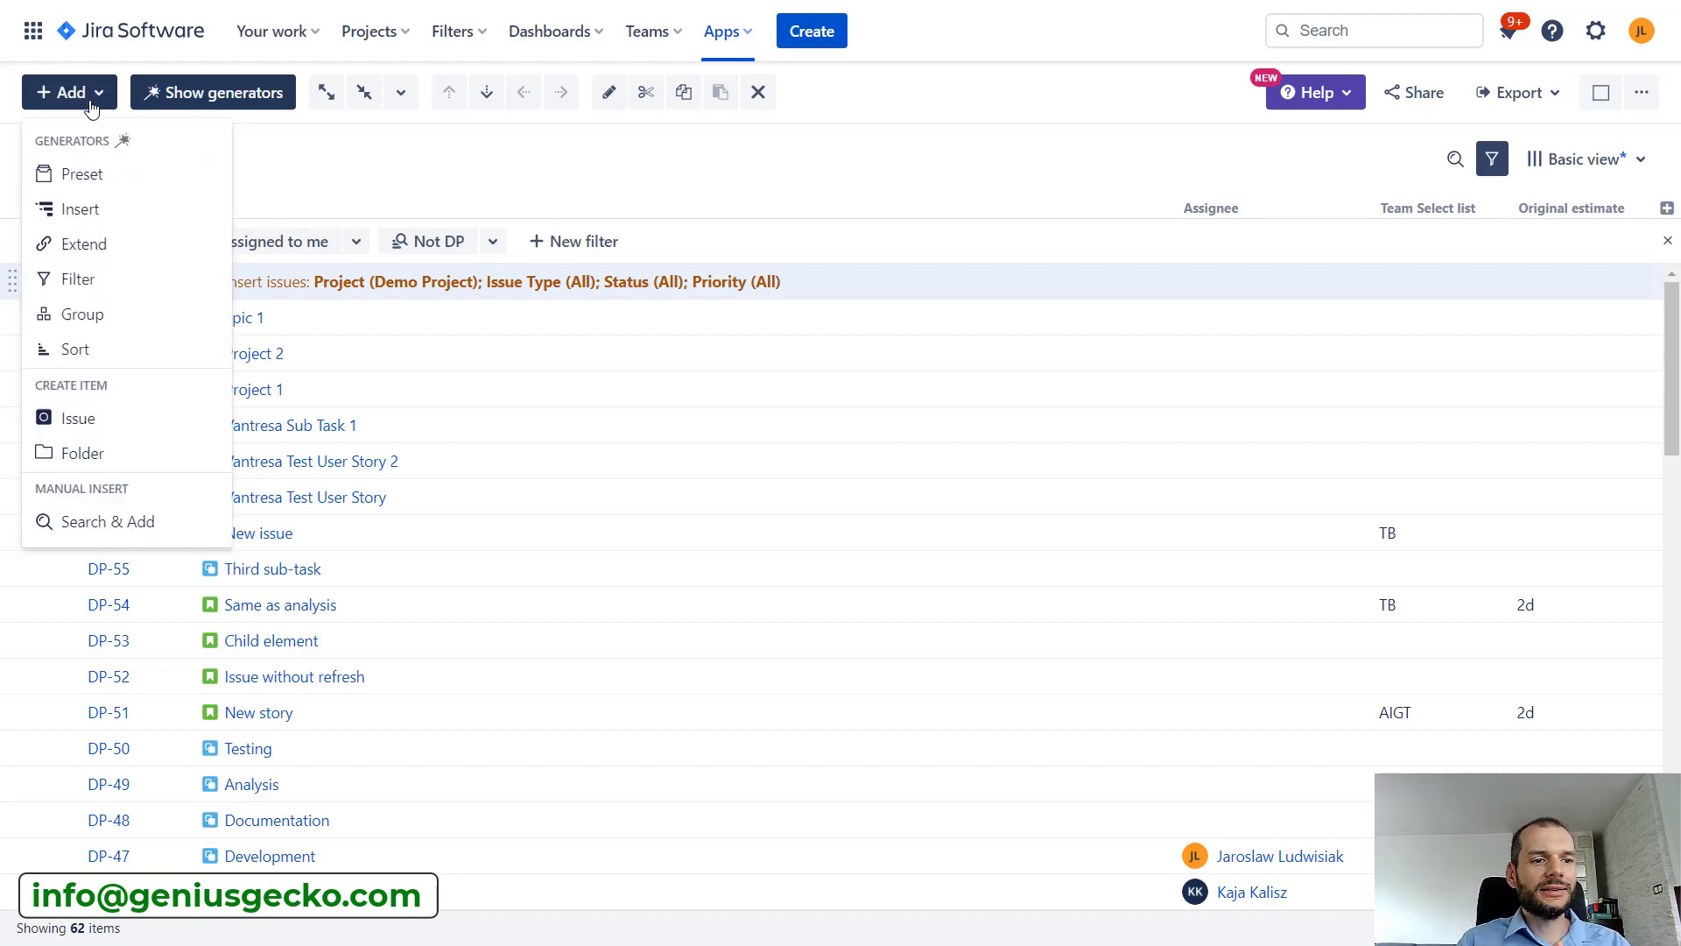
# Set up a Group by Field grouper using the Epic field.
pyautogui.click(82, 315)
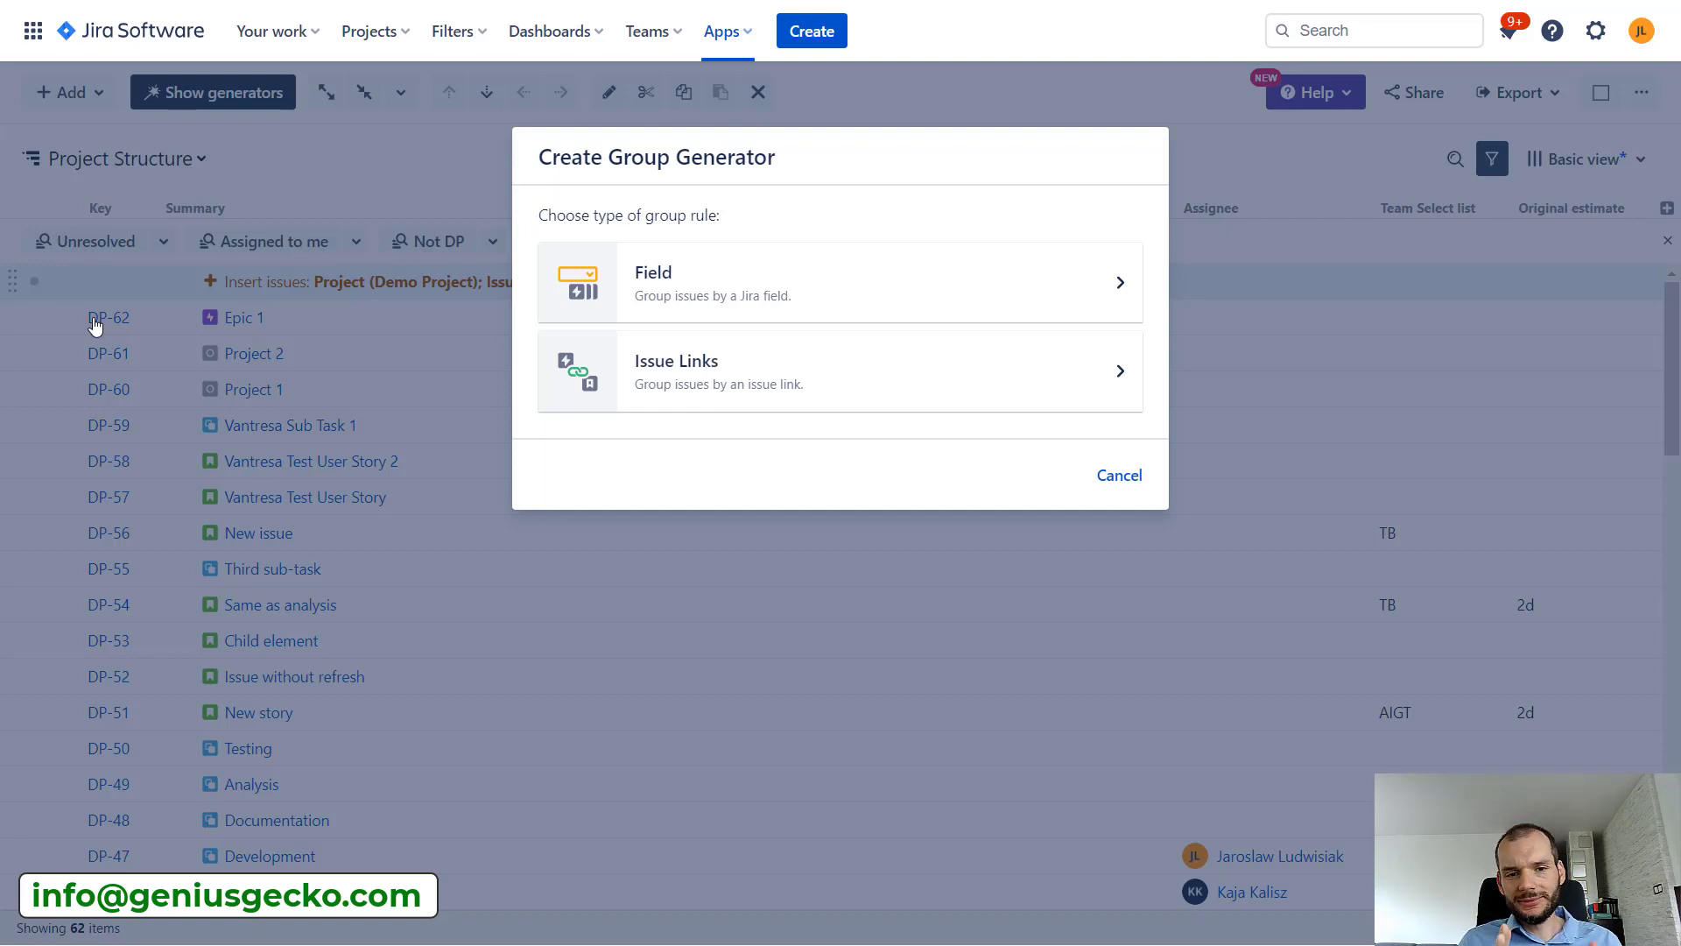
pyautogui.click(830, 291)
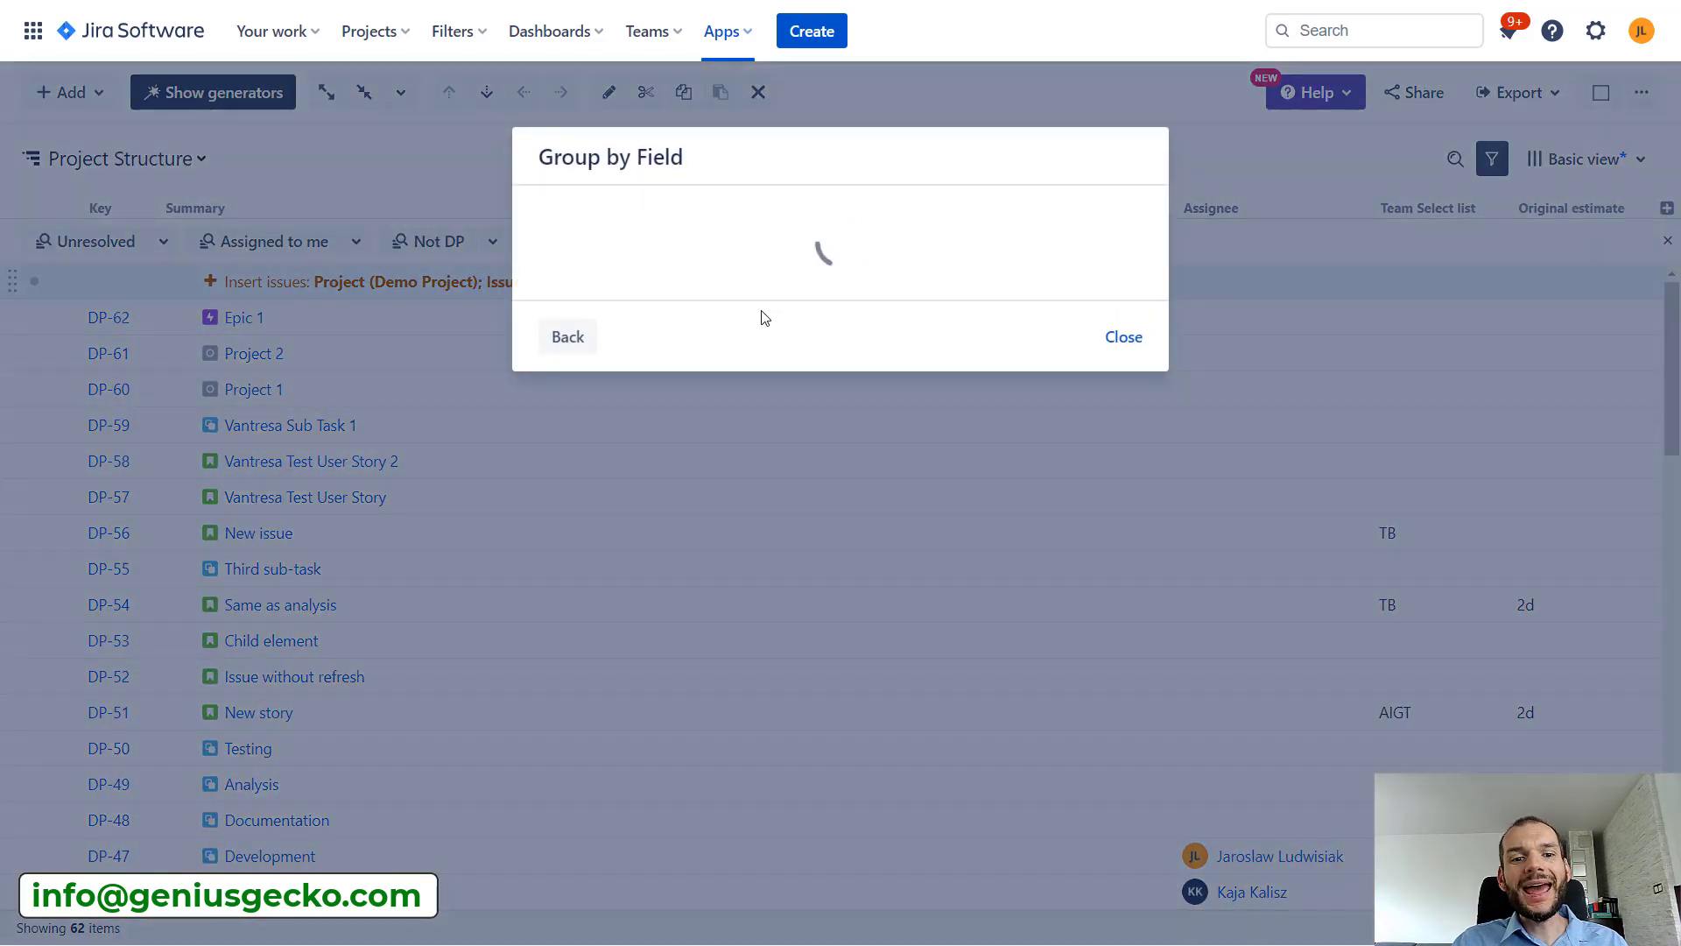
pyautogui.write('Epic')
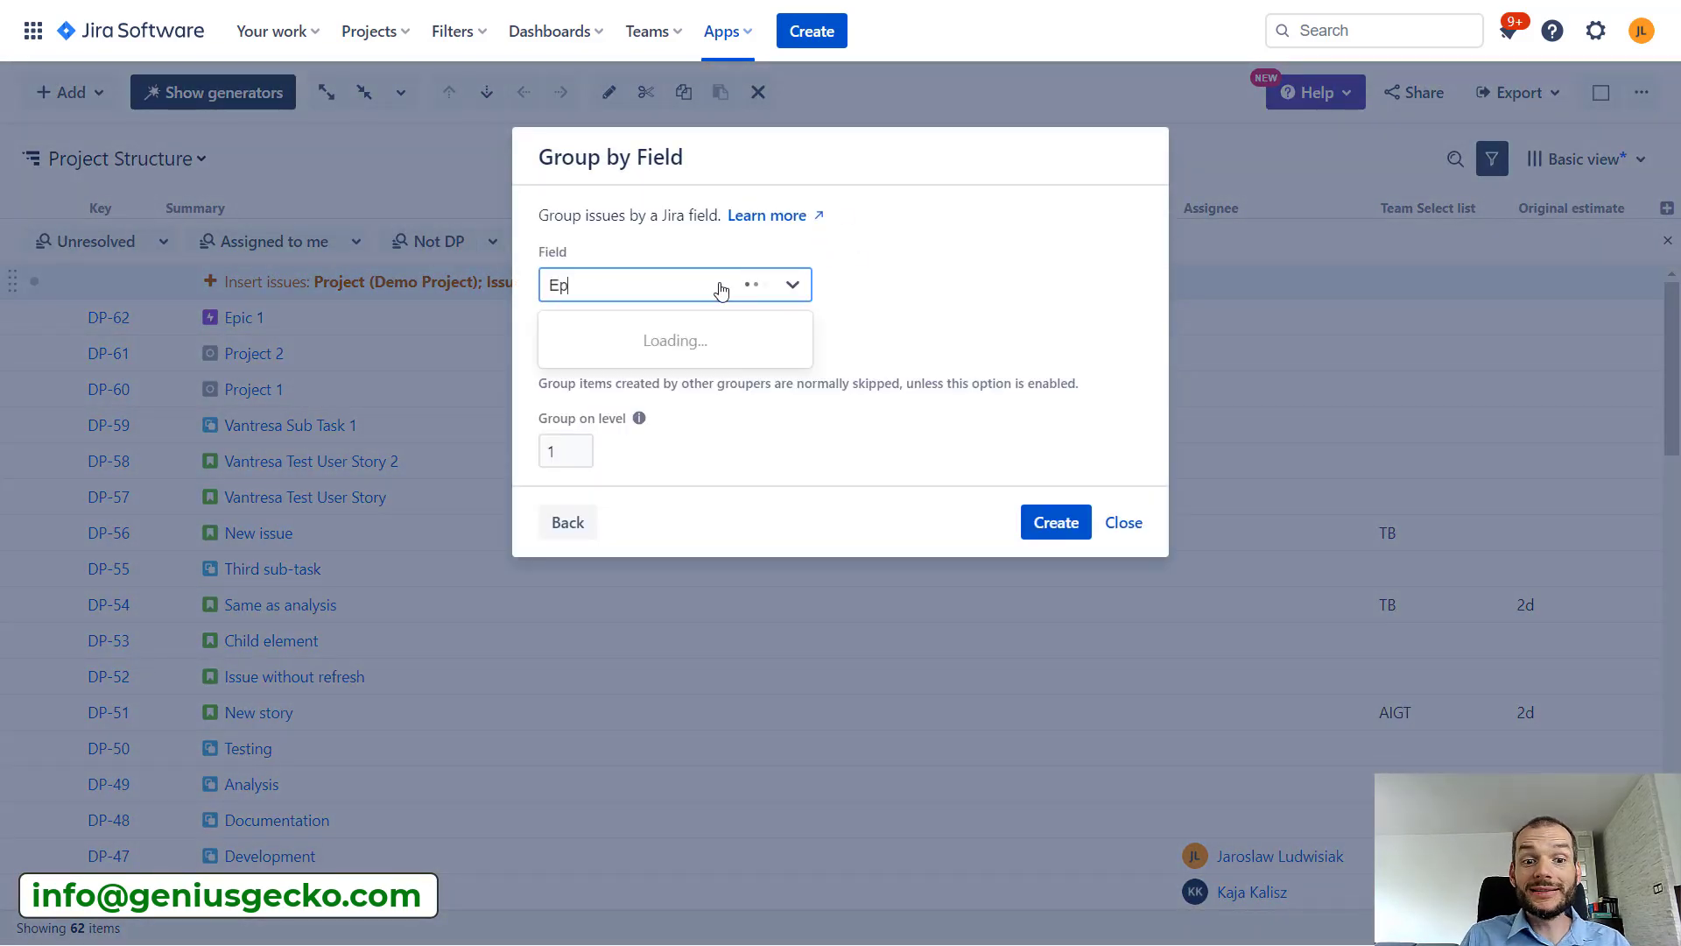
pyautogui.click(634, 340)
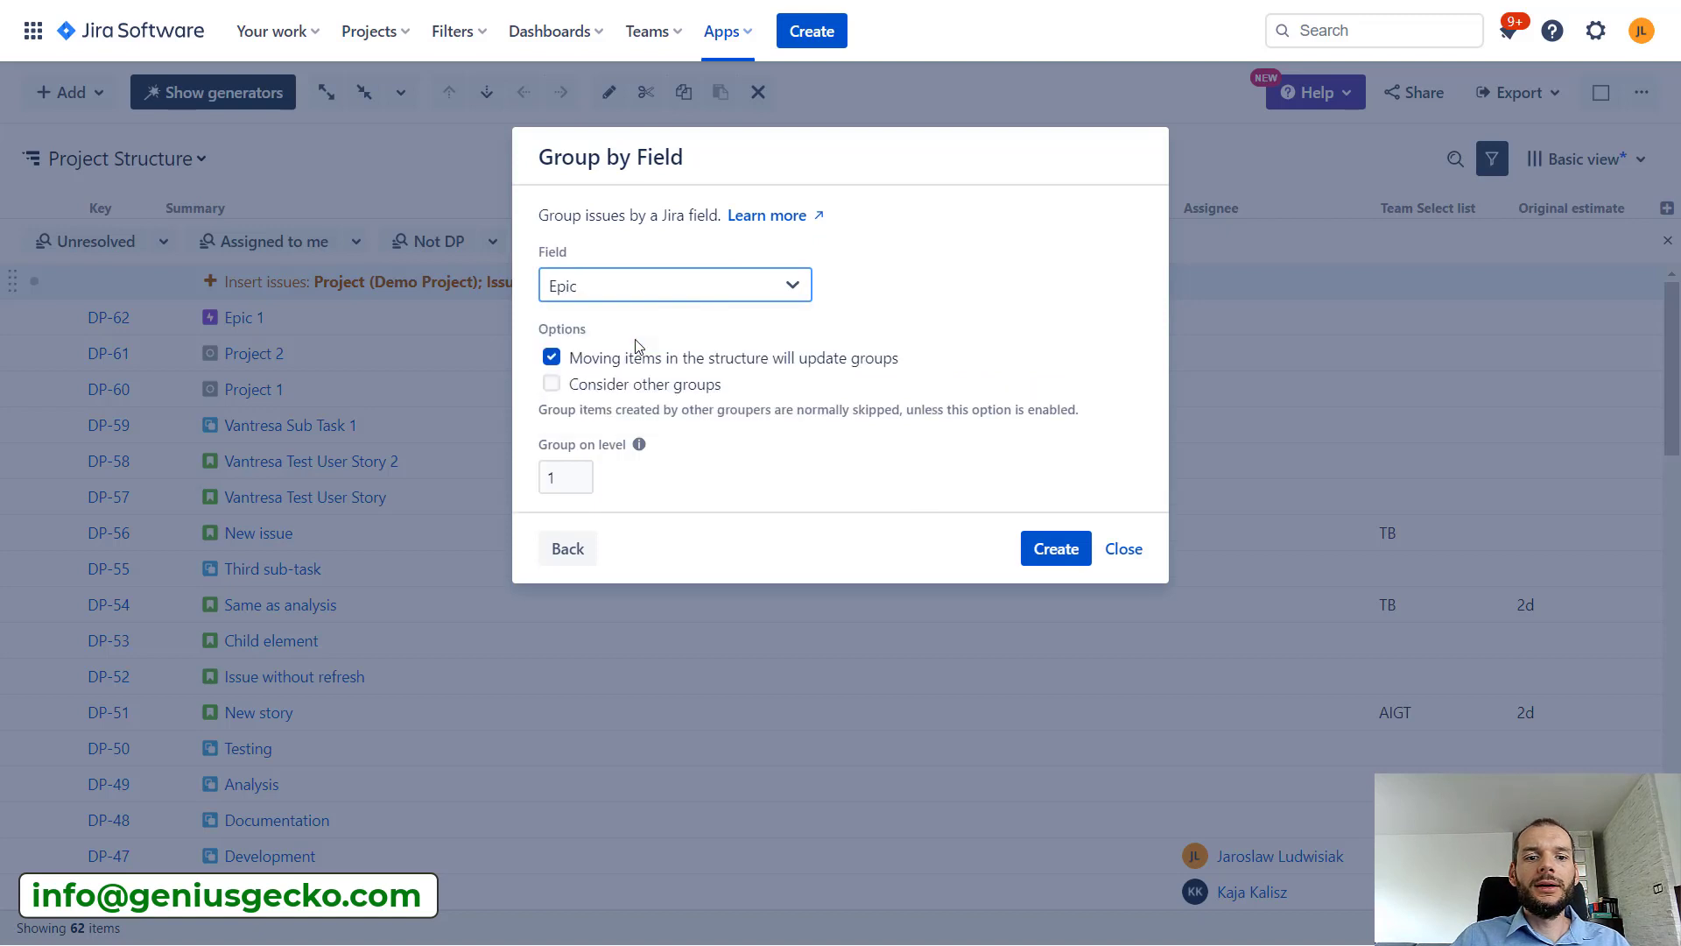
# Create the Epic grouping and expand and collapse epics DP-1, DP-18 and User Epic to inspect them.
pyautogui.click(1070, 561)
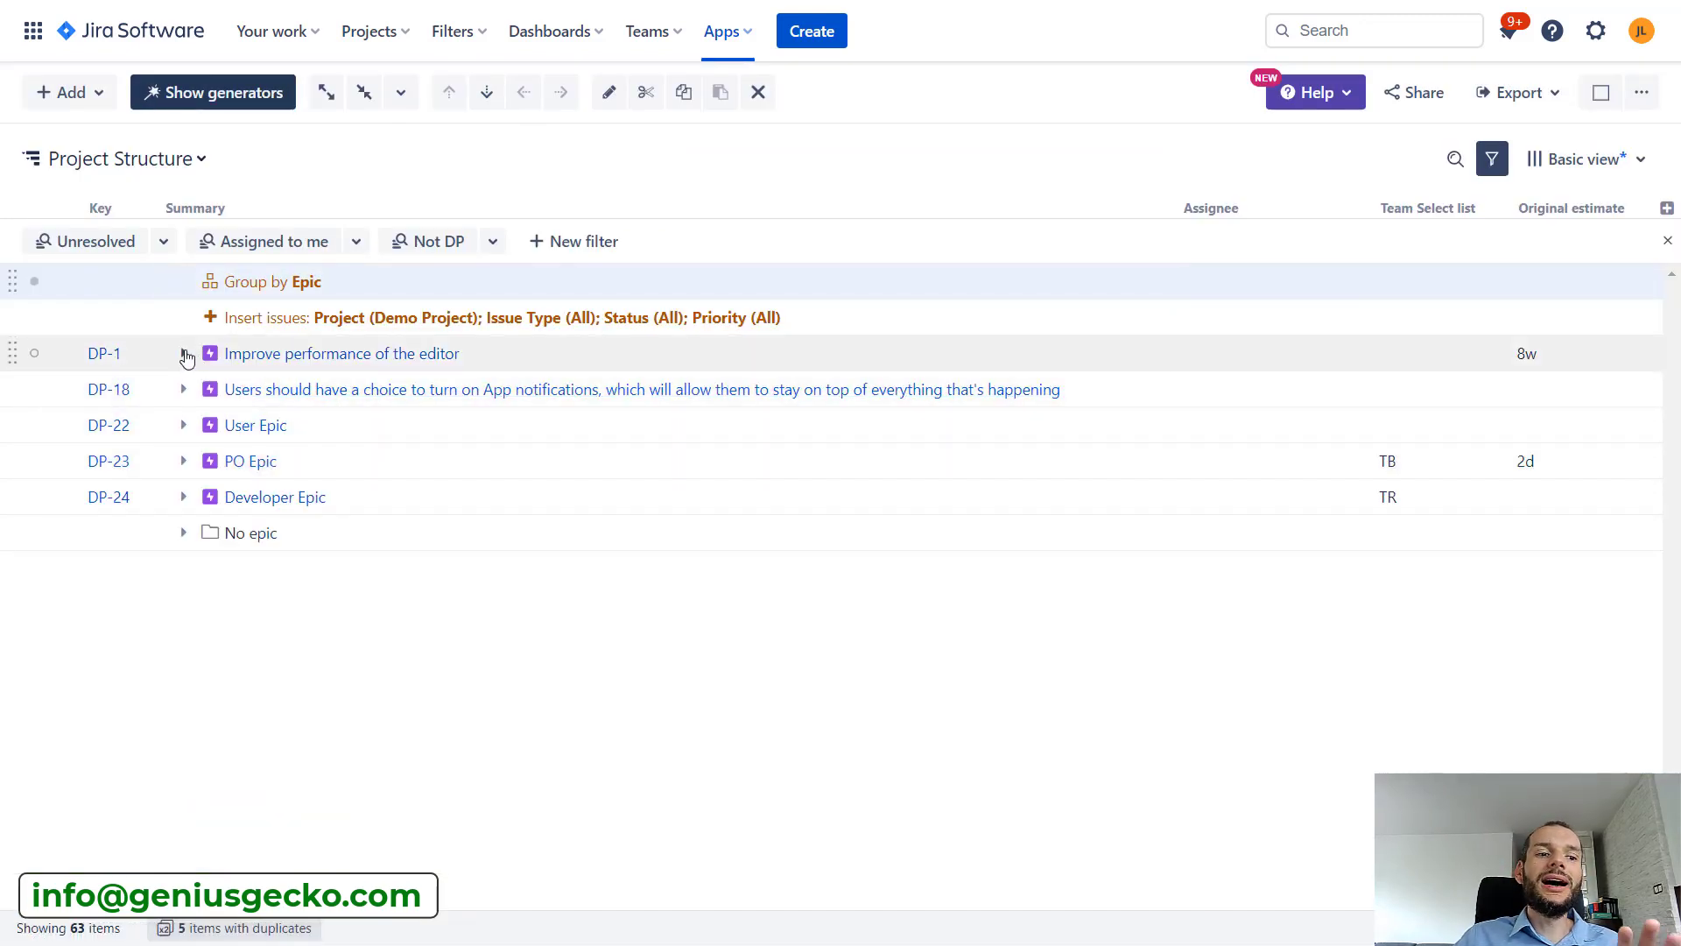
pyautogui.click(186, 355)
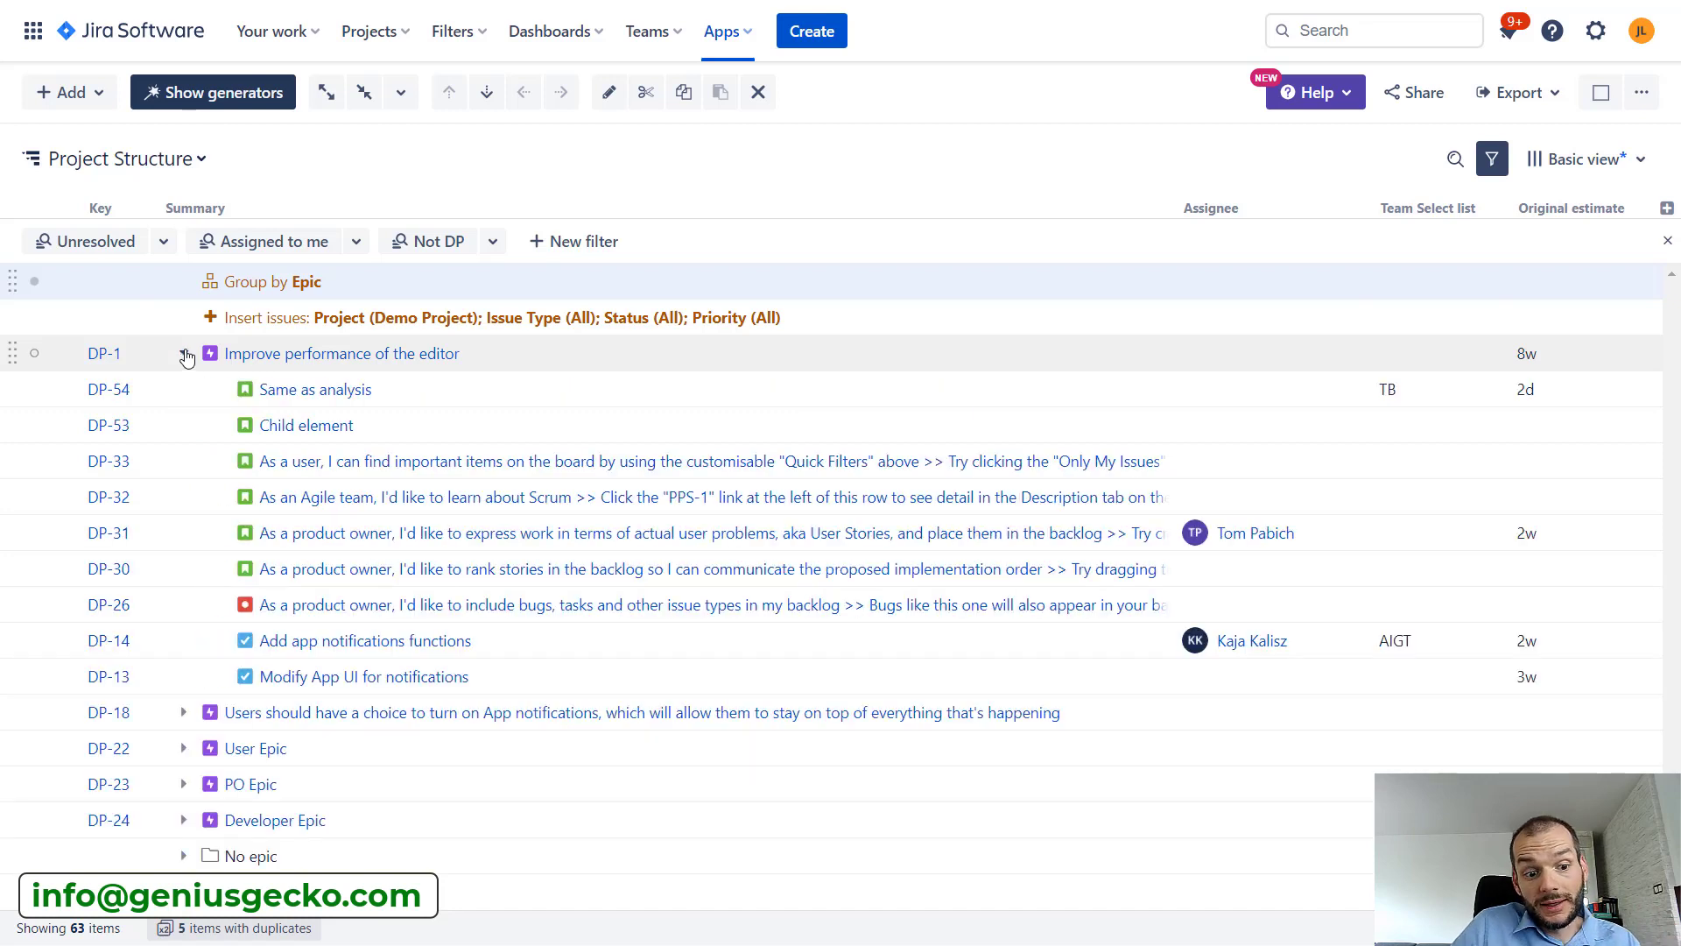
pyautogui.click(184, 355)
pyautogui.click(185, 389)
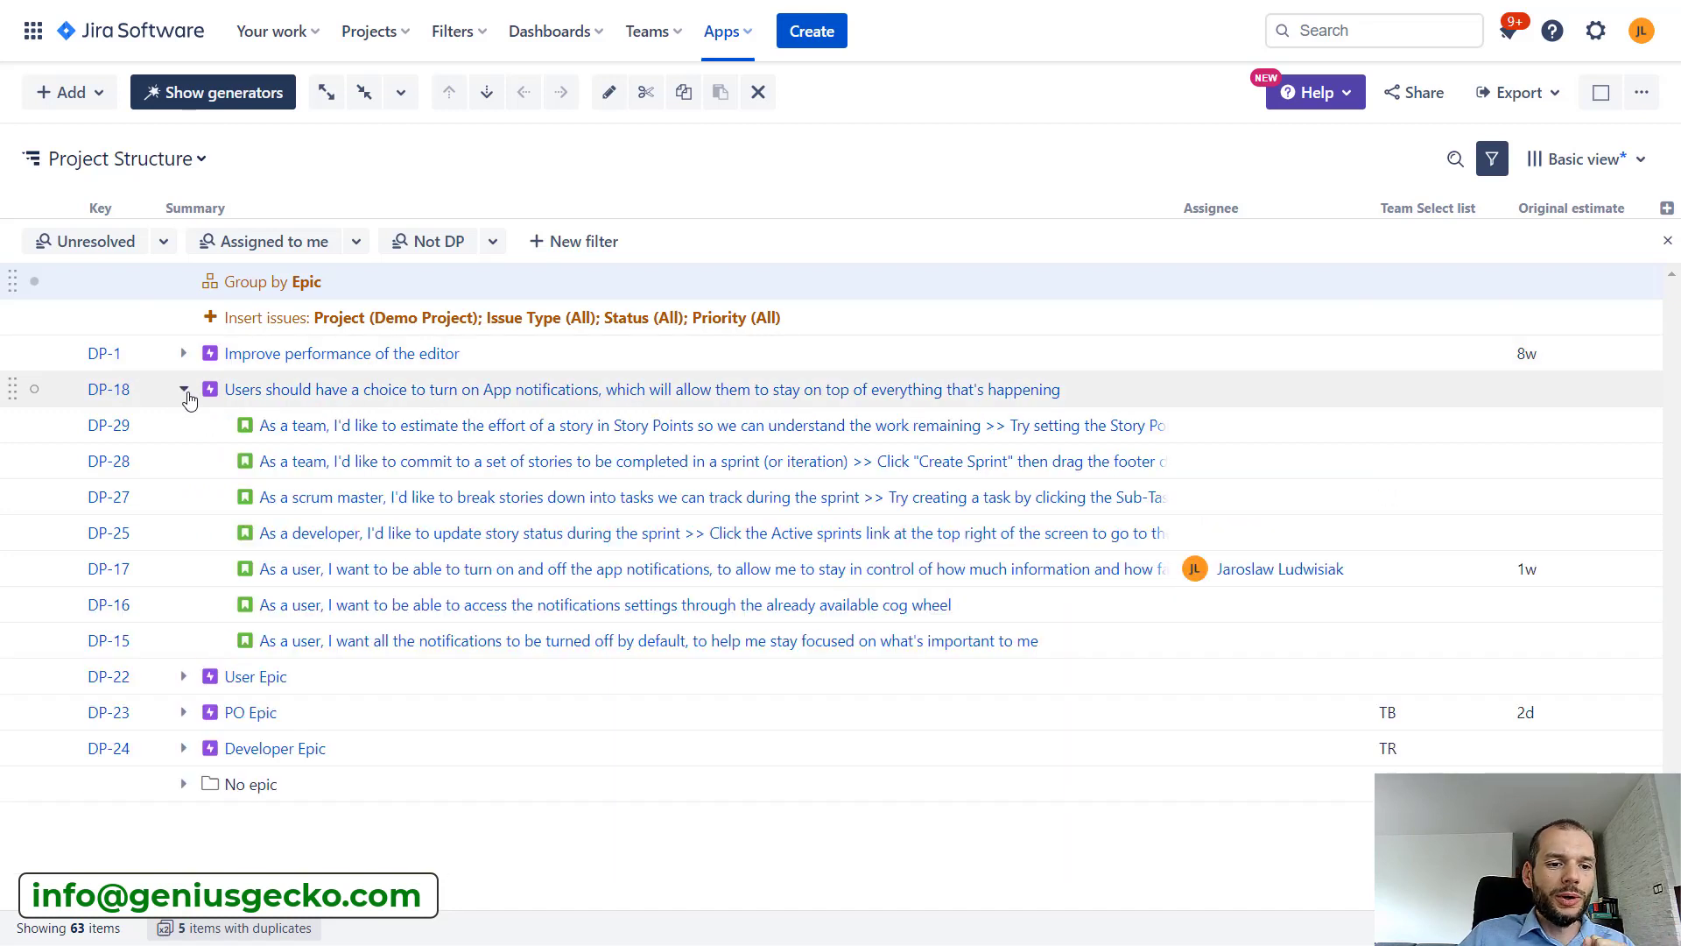
pyautogui.click(186, 390)
pyautogui.click(186, 426)
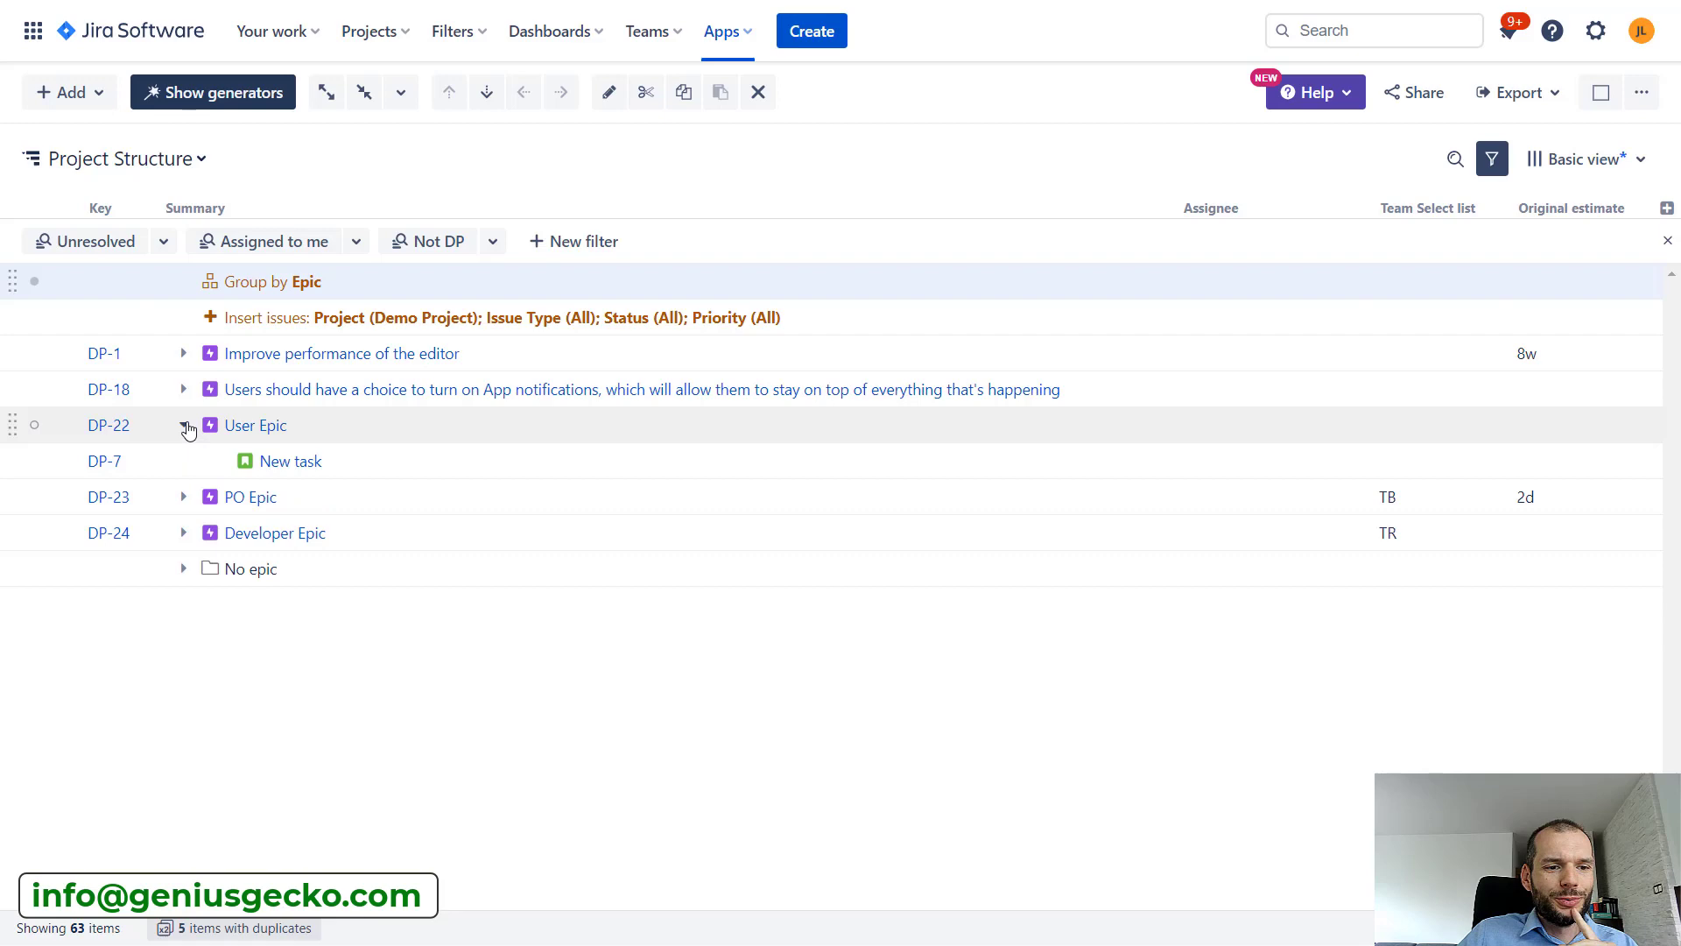
pyautogui.click(183, 355)
pyautogui.click(184, 355)
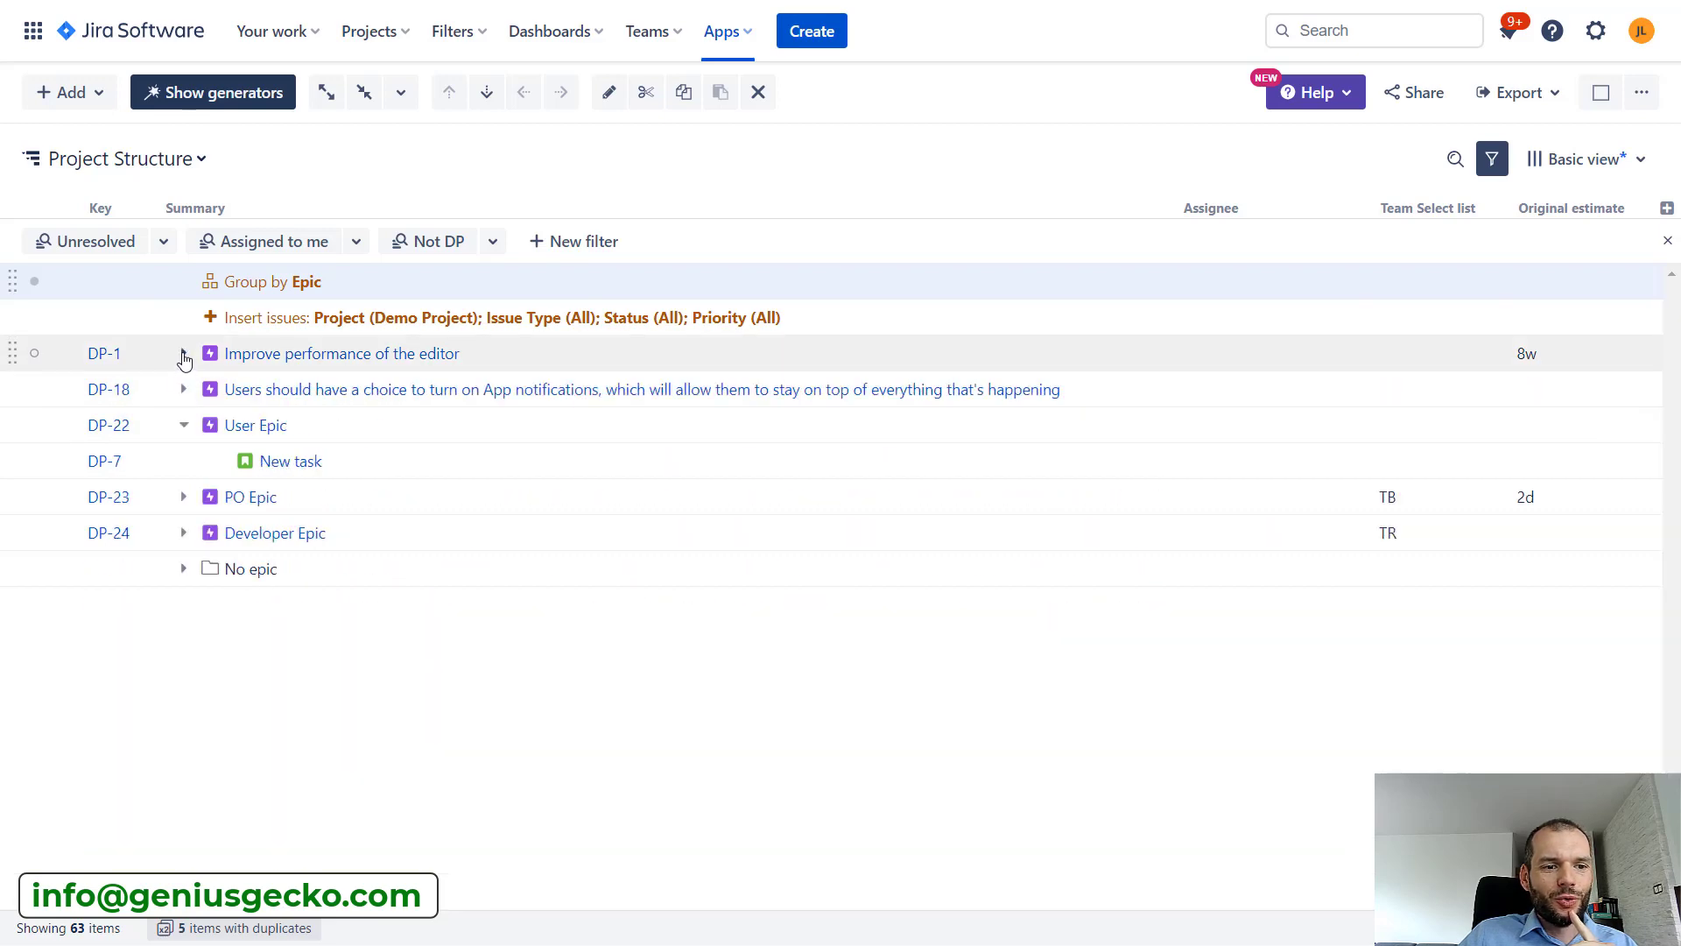
# Expand the No epic group to review its issues, then collapse it again.
pyautogui.click(183, 571)
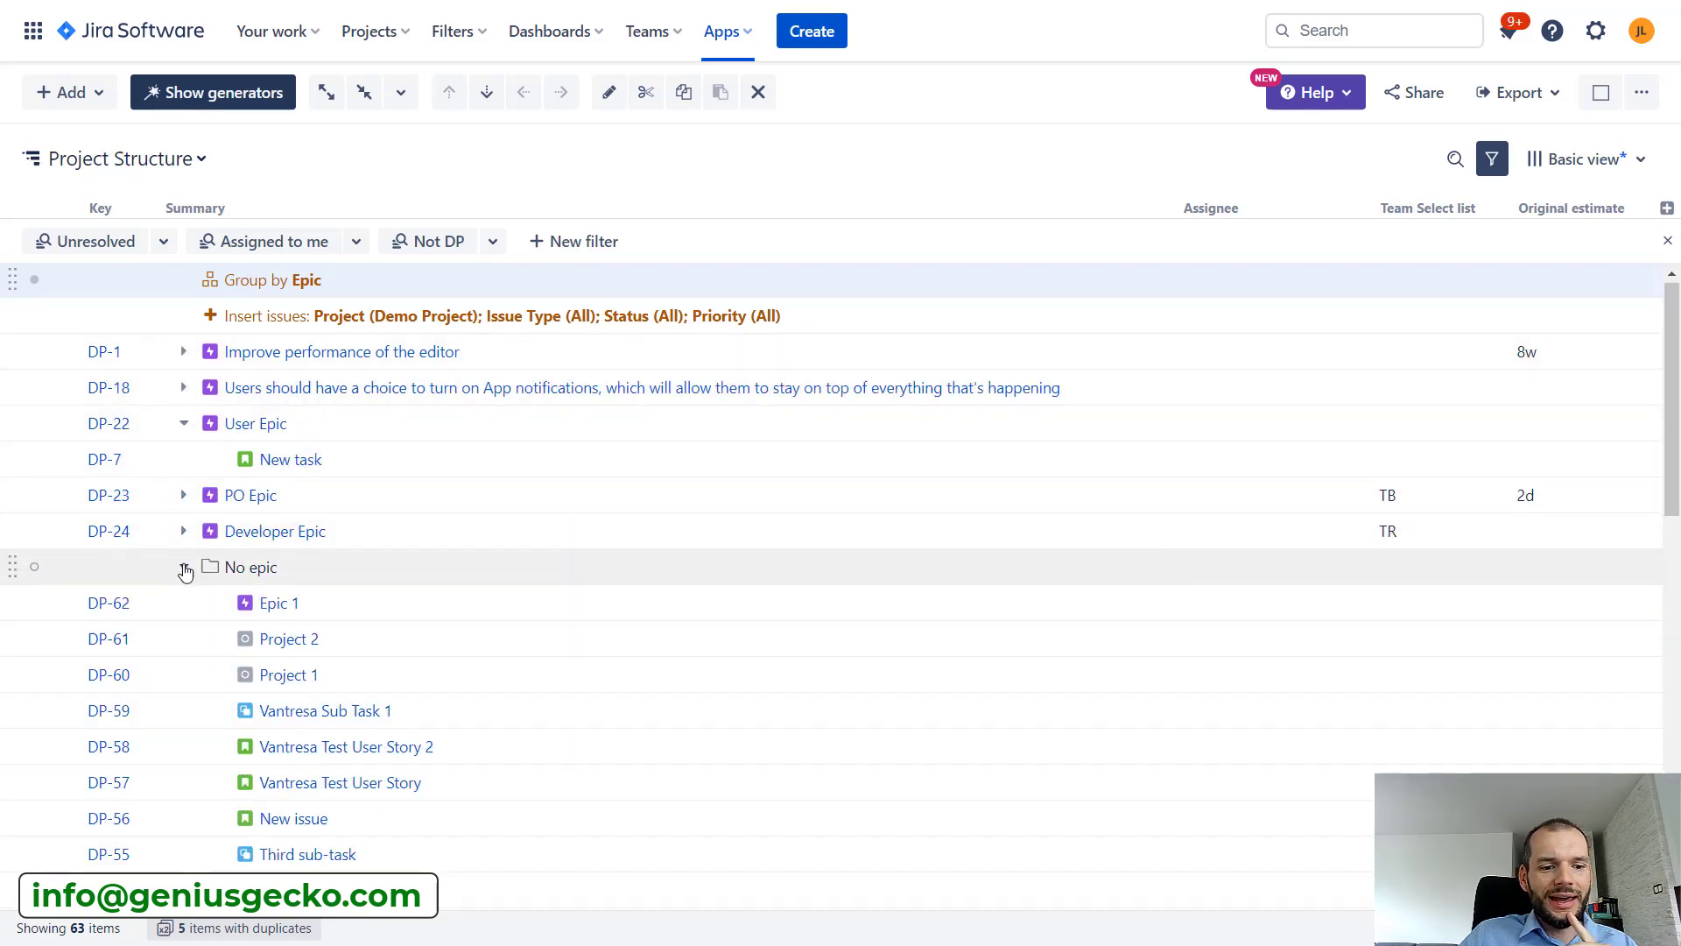
pyautogui.scroll(-5, 263, 526)
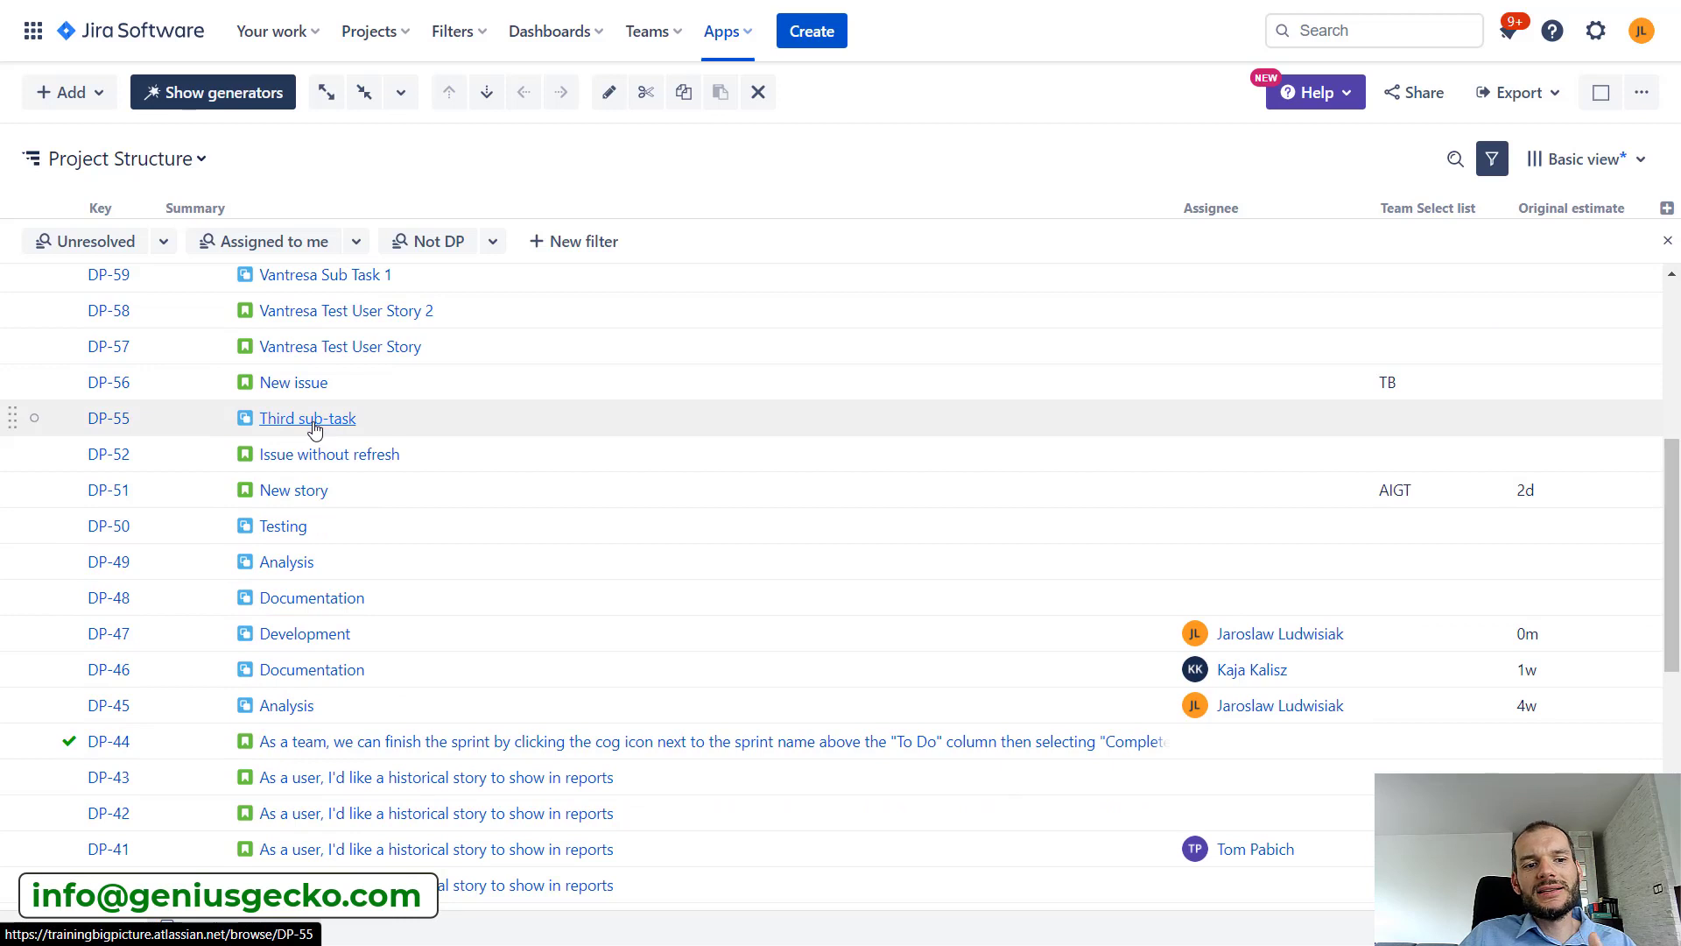
pyautogui.scroll(3, 314, 428)
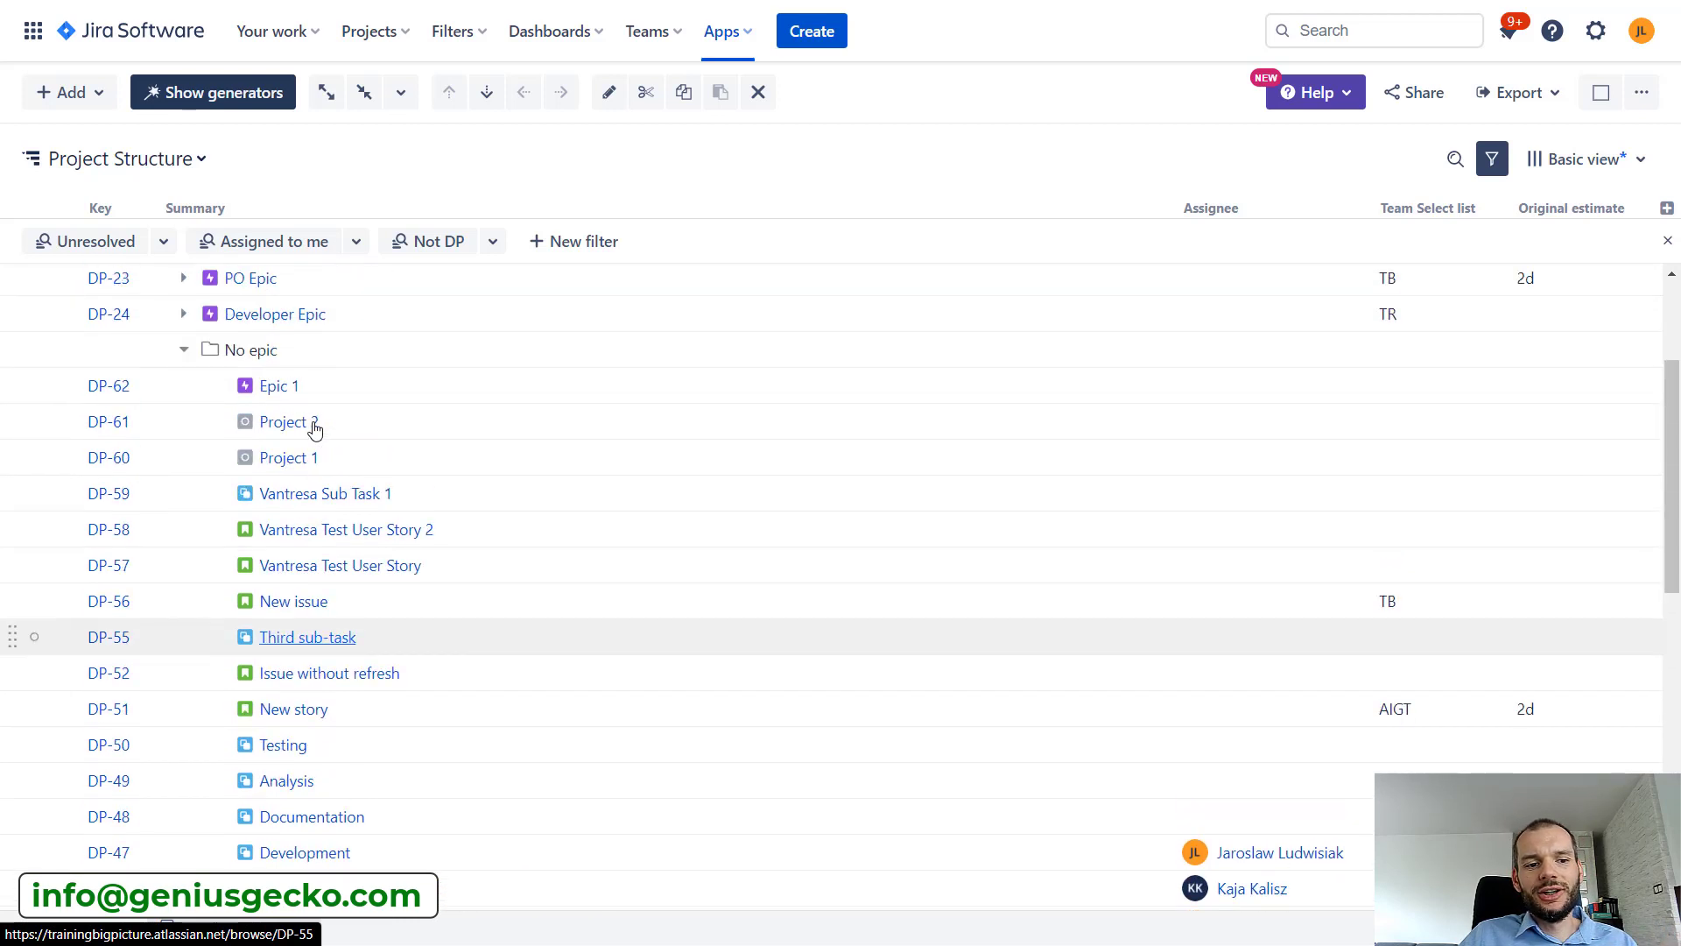
pyautogui.click(185, 350)
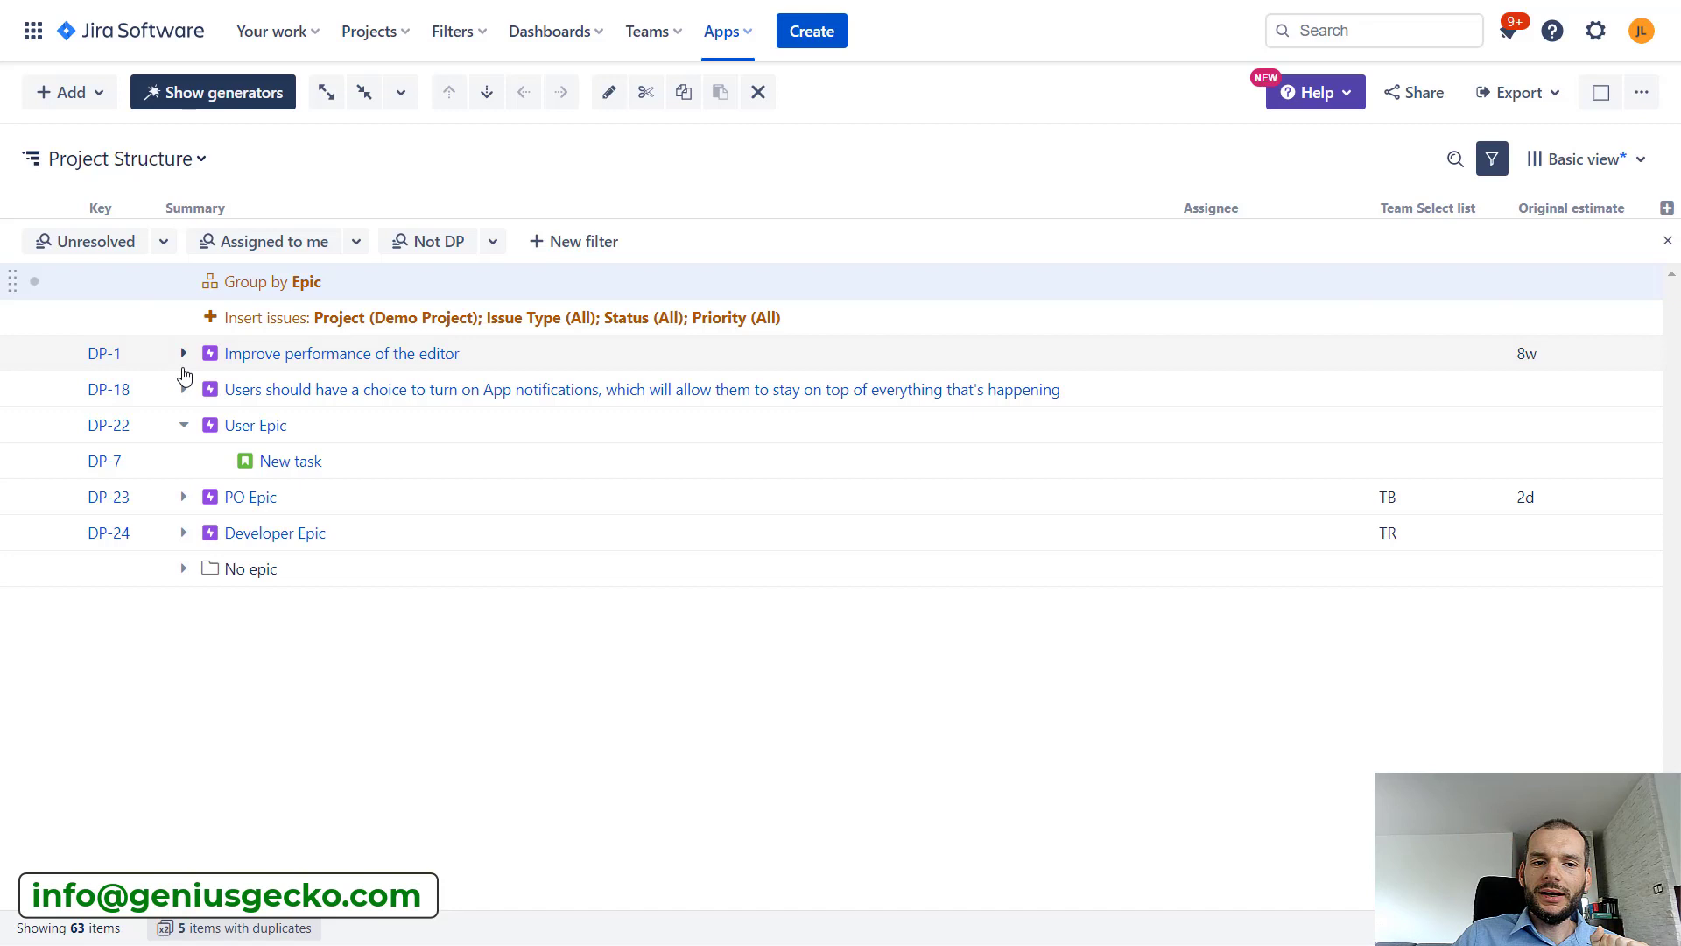
pyautogui.click(68, 92)
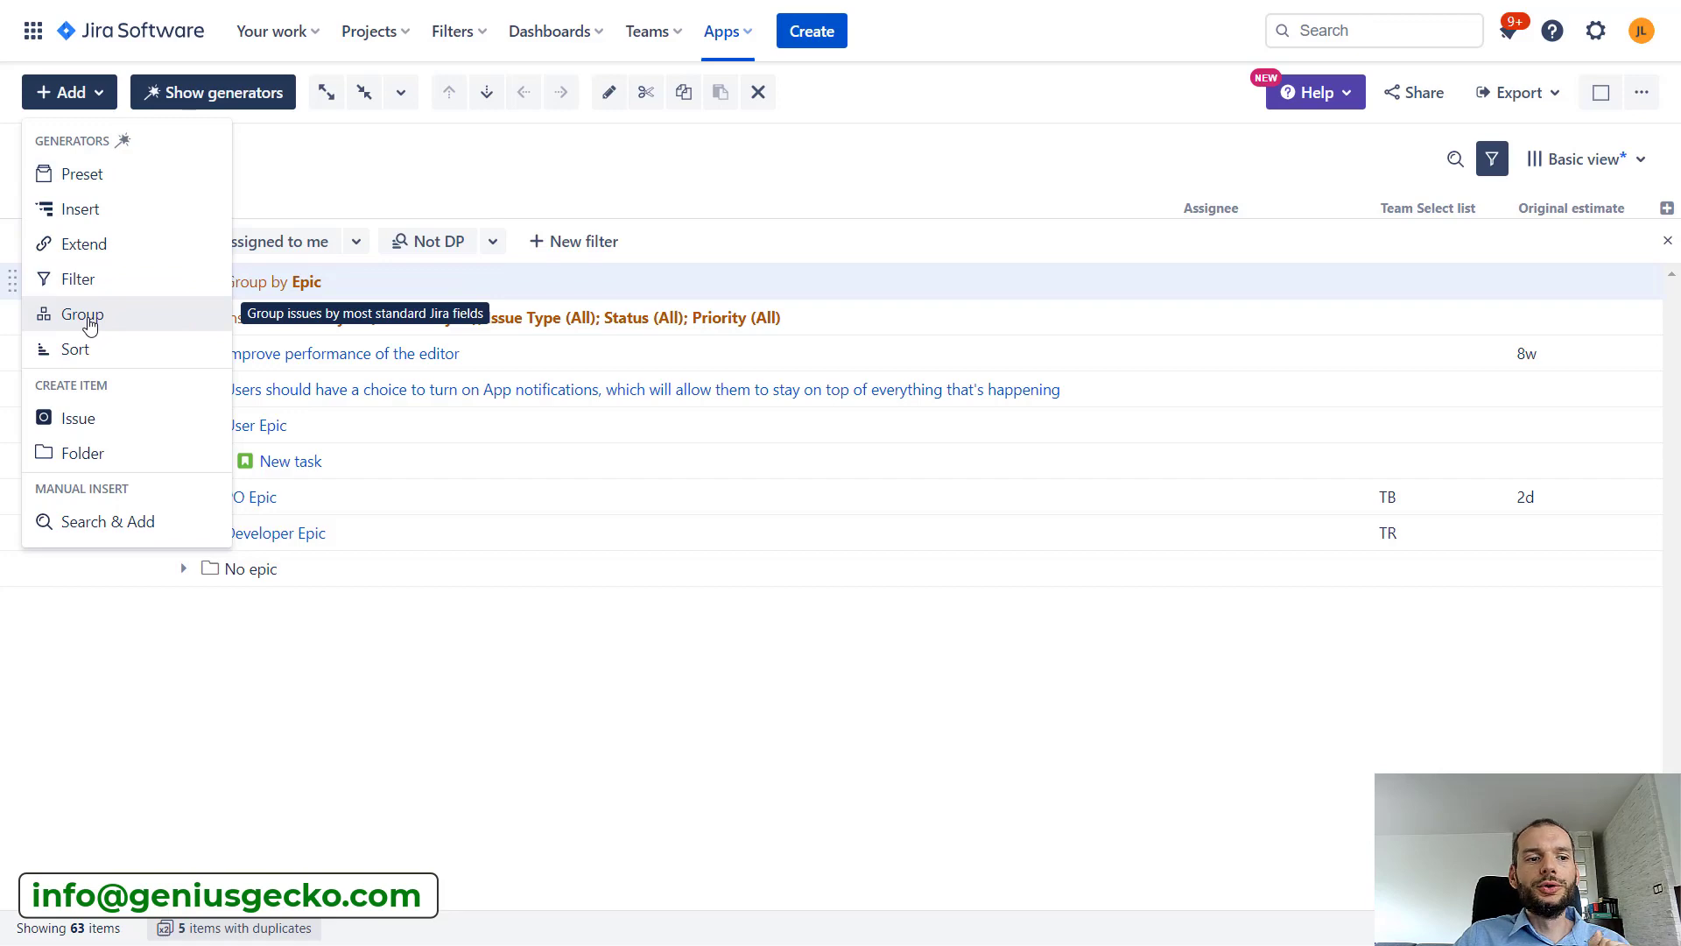
# Create a Sub-tasks extend generator and expand DP-1 and DP-14 to see Development and Documentation.
pyautogui.click(97, 256)
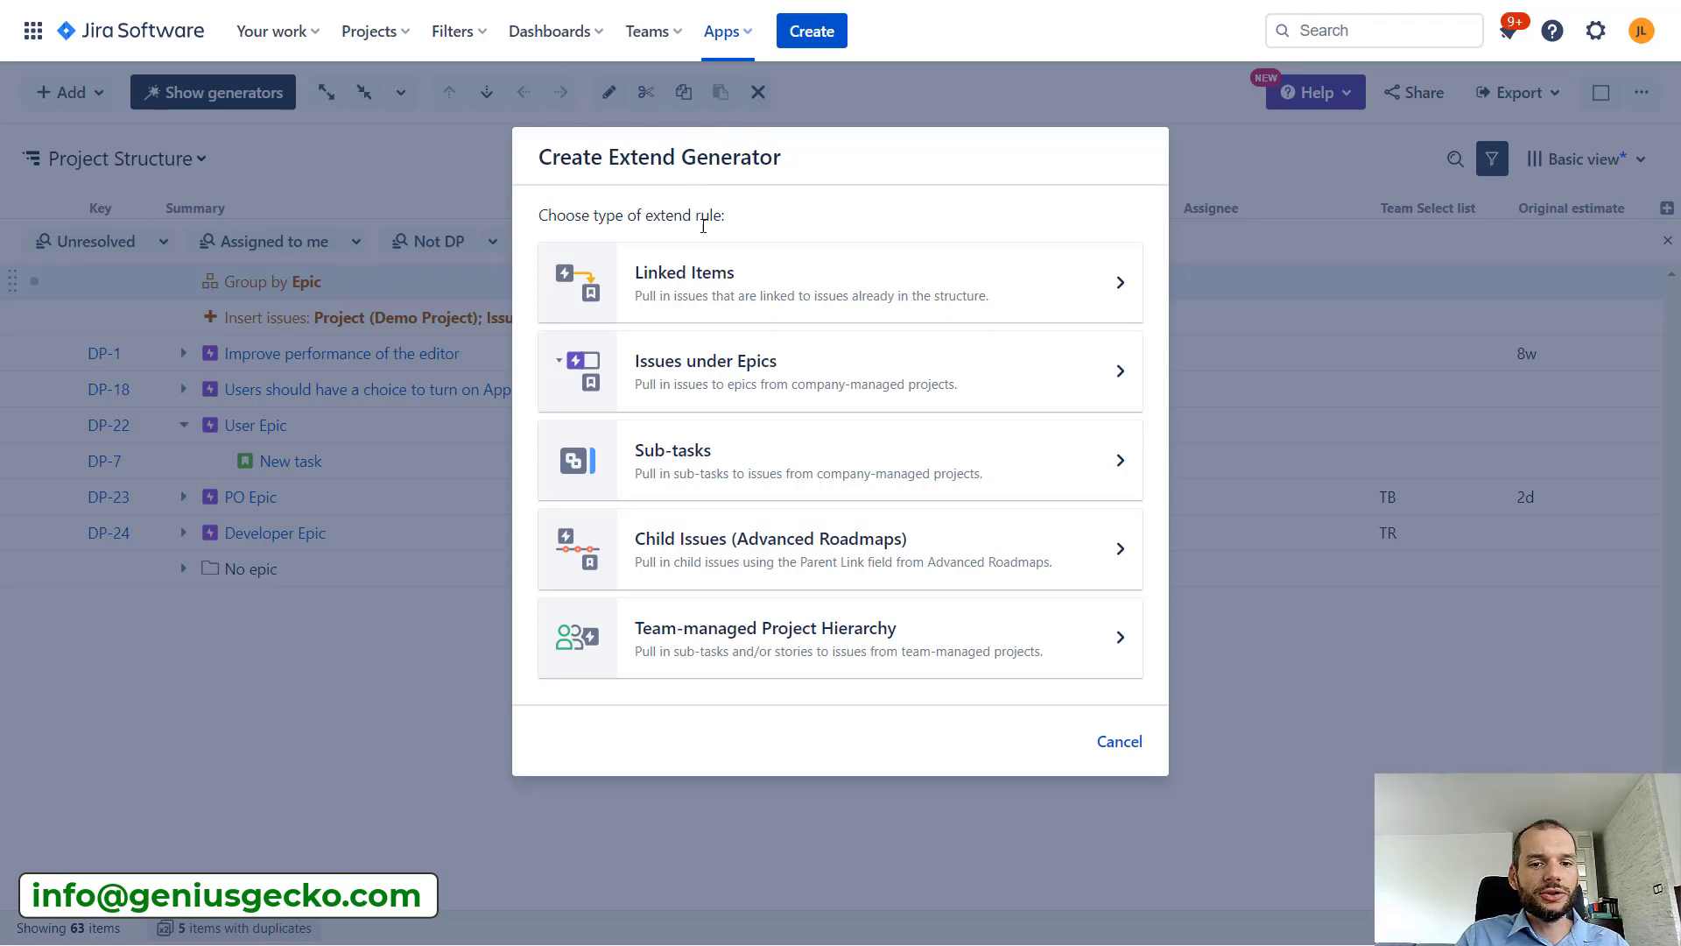
pyautogui.click(698, 476)
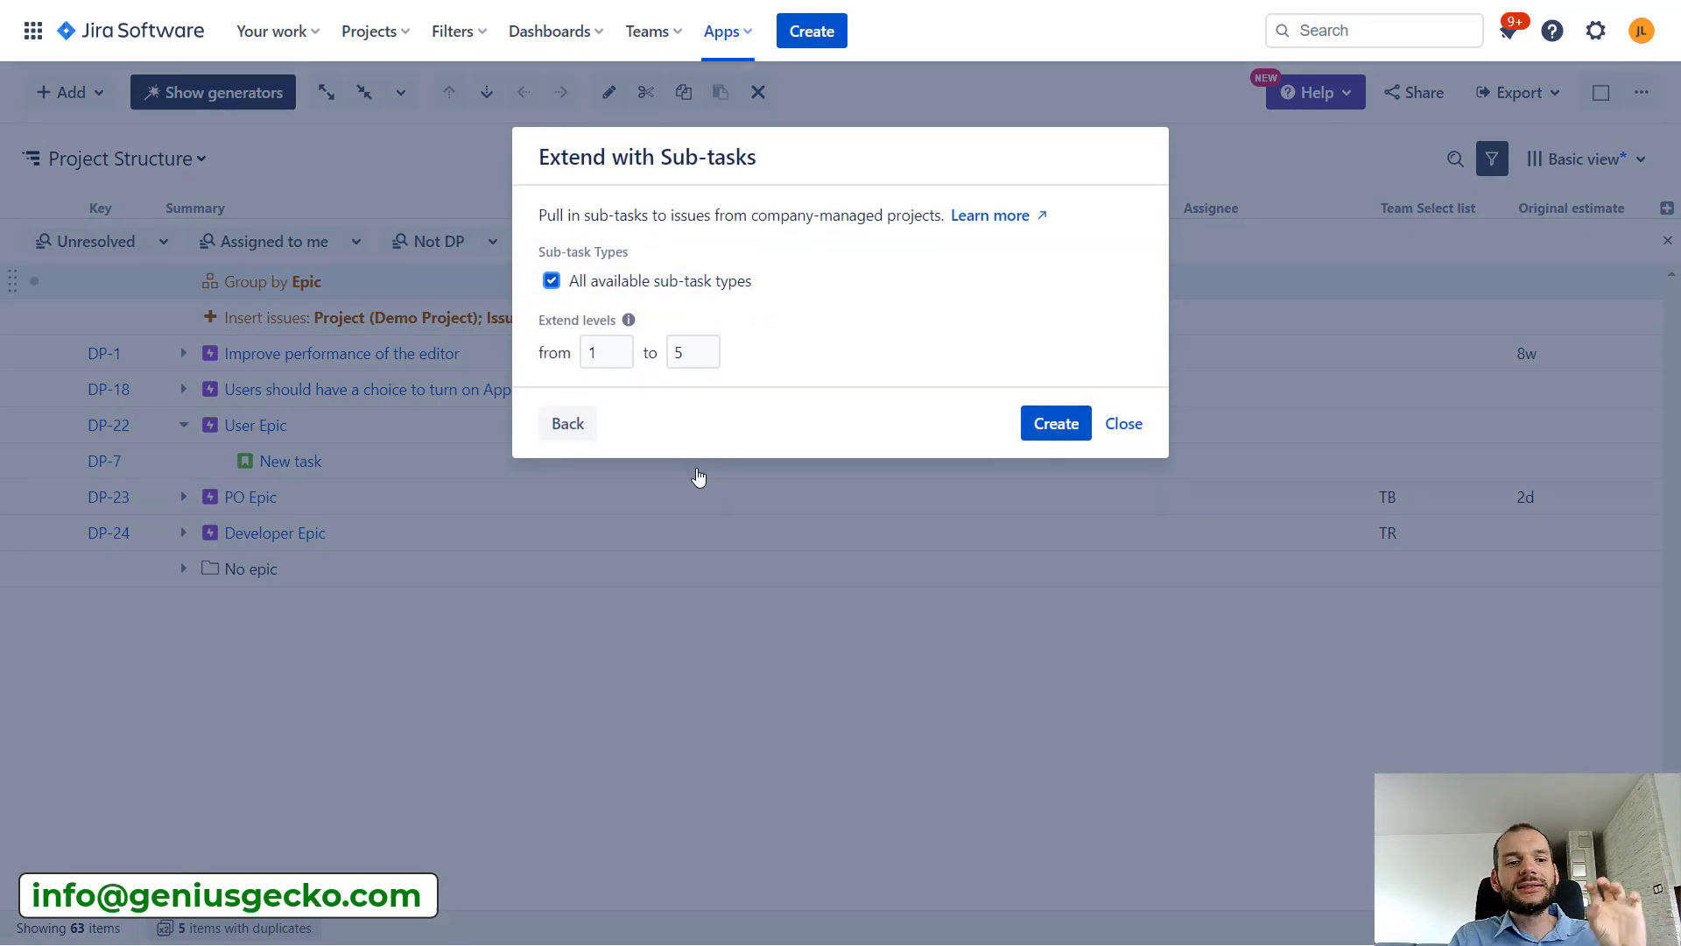
pyautogui.click(1079, 443)
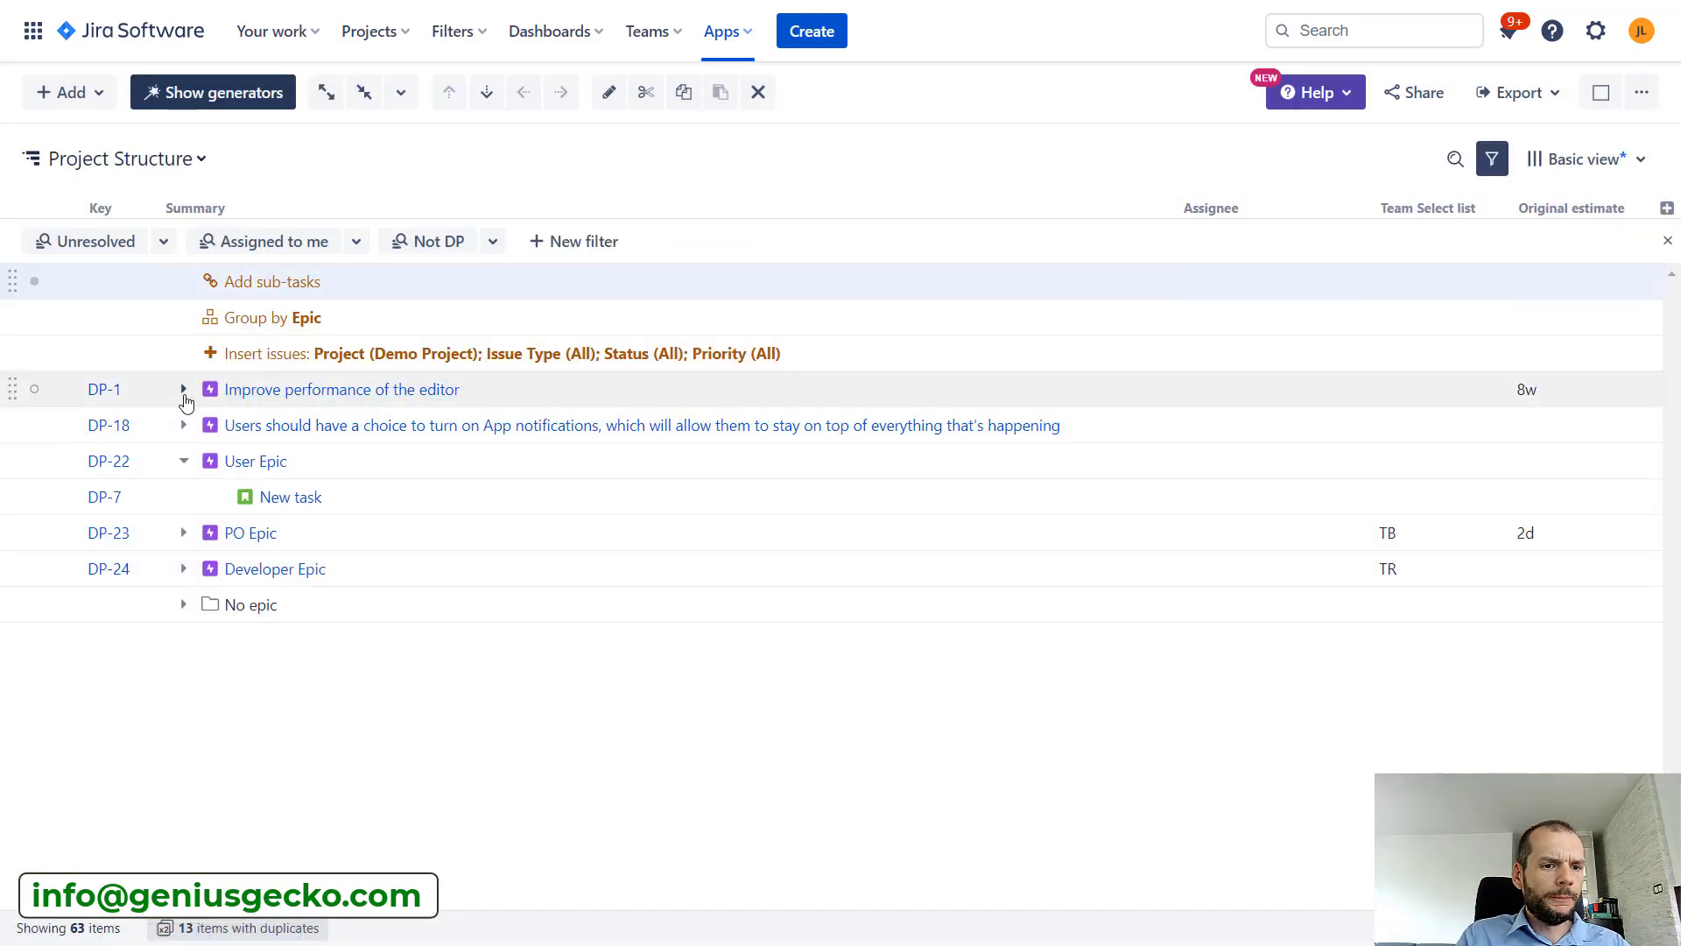
pyautogui.click(184, 388)
pyautogui.click(220, 677)
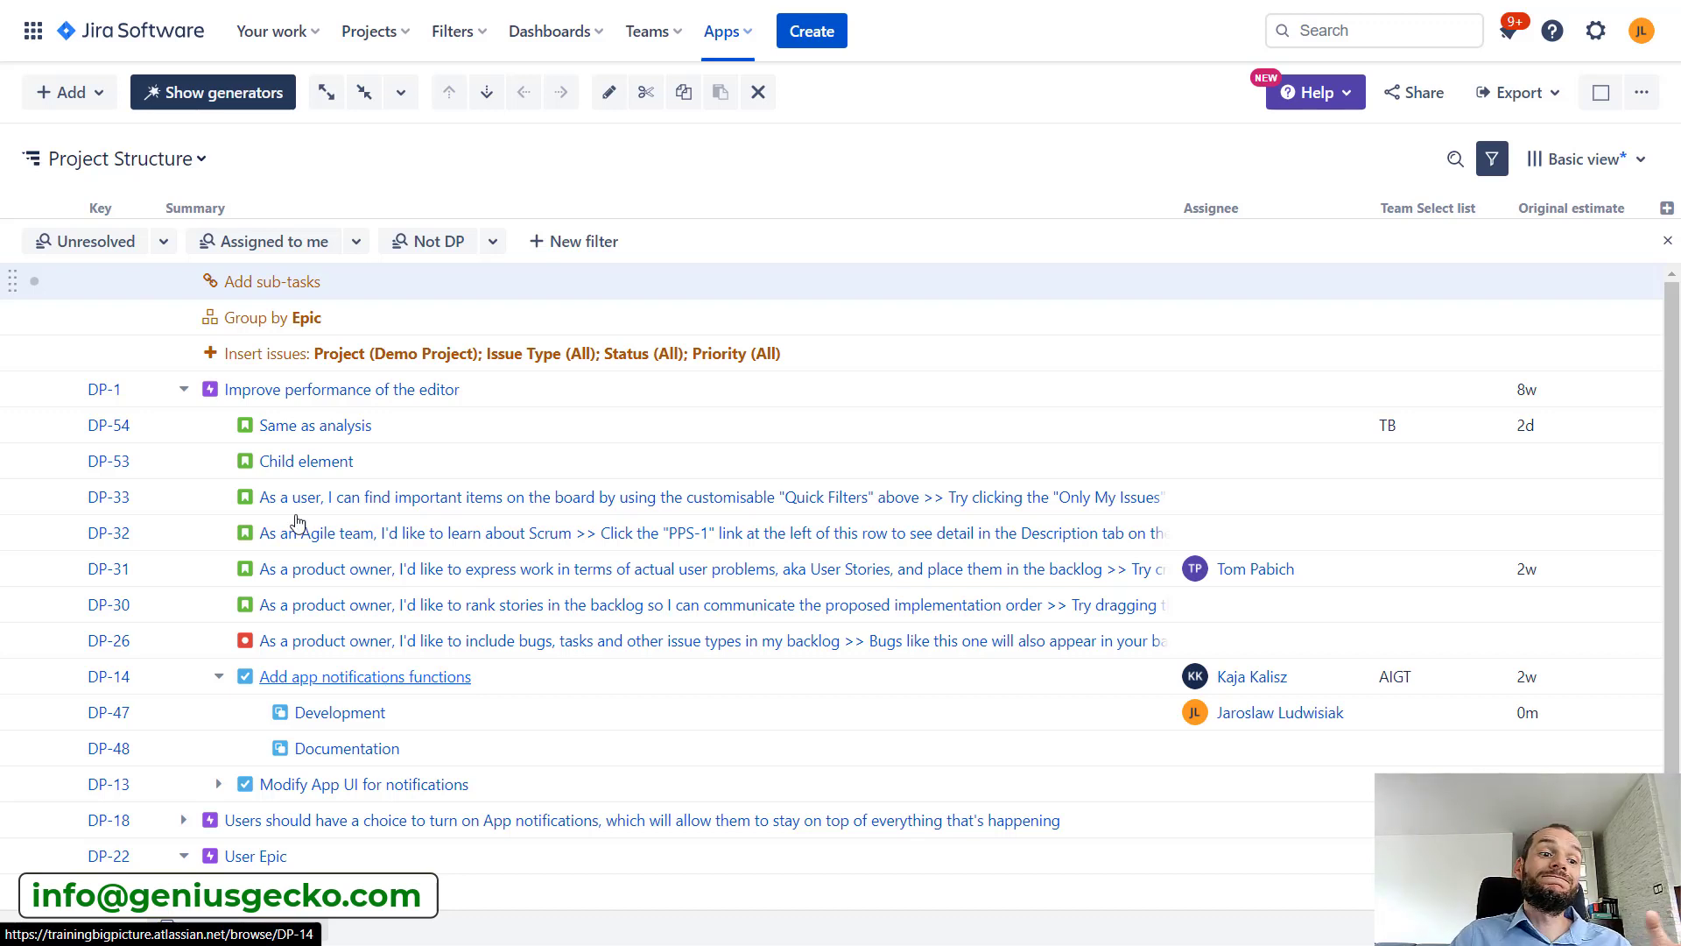
pyautogui.click(94, 96)
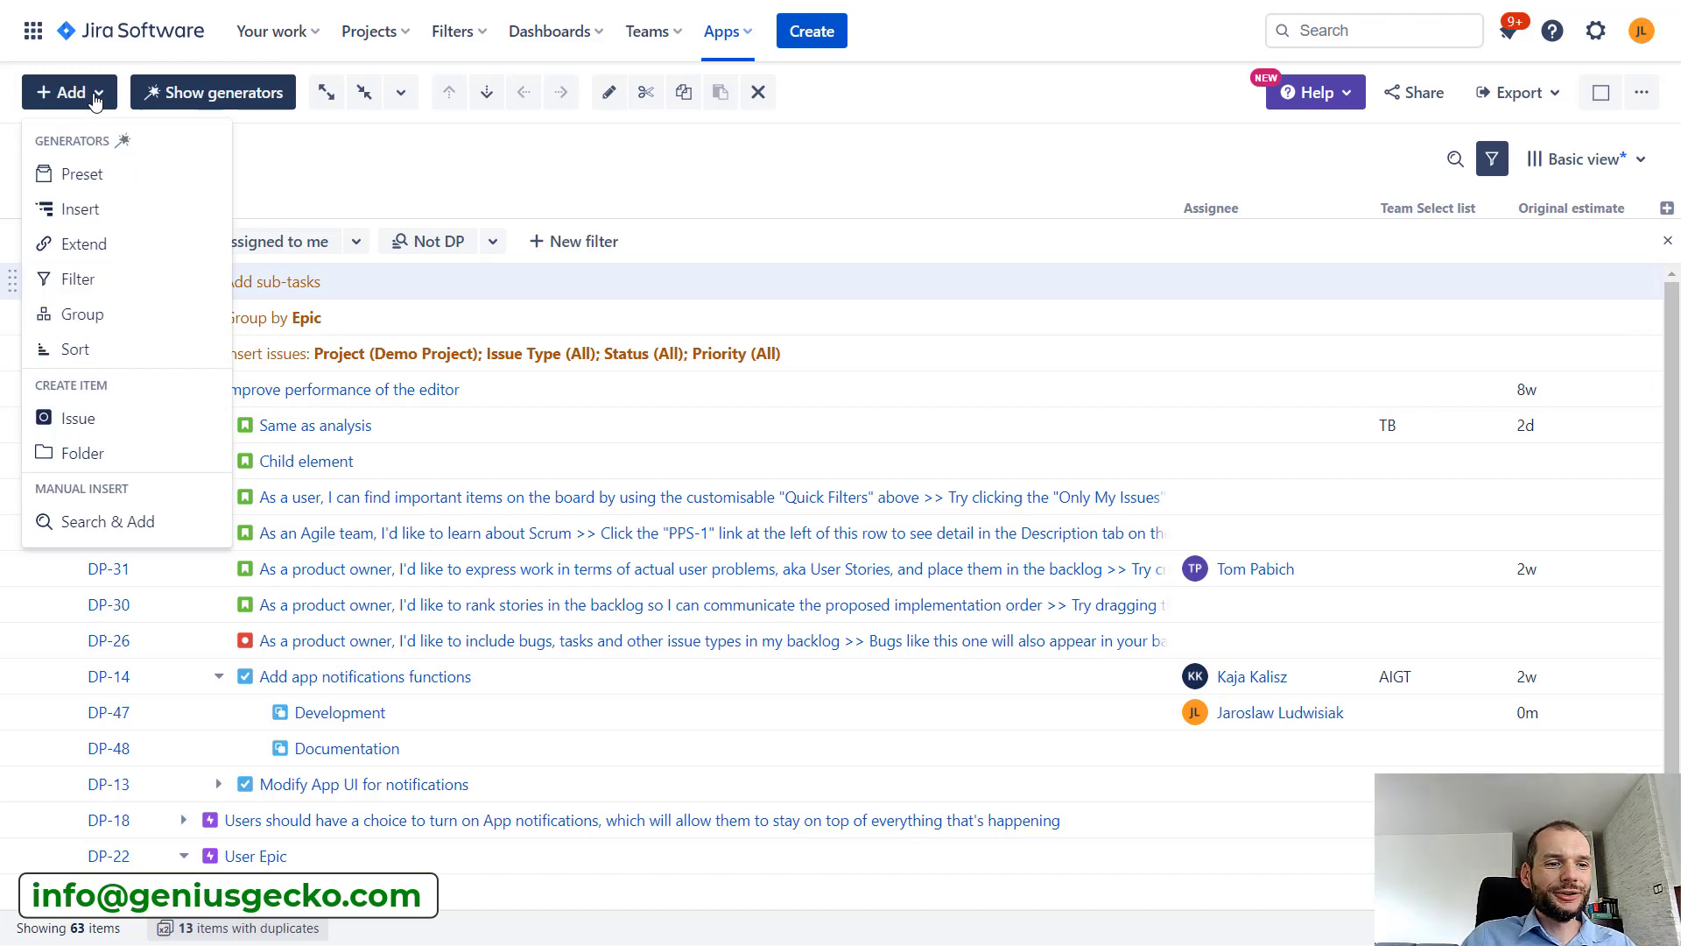
pyautogui.click(93, 326)
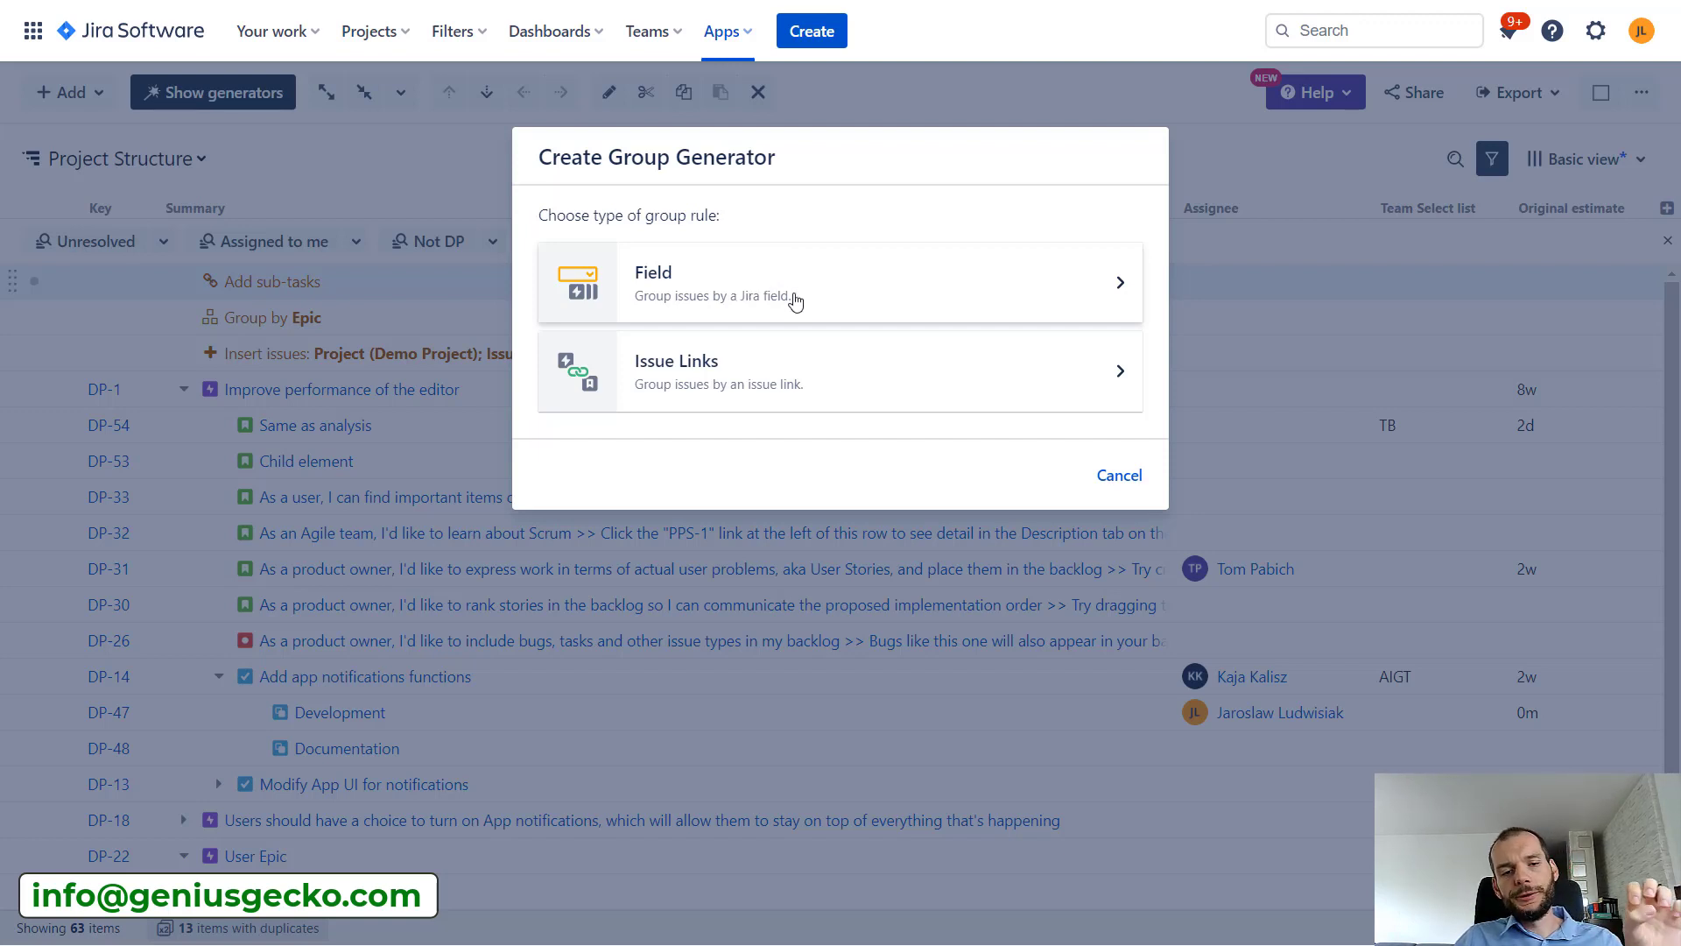
pyautogui.click(1119, 475)
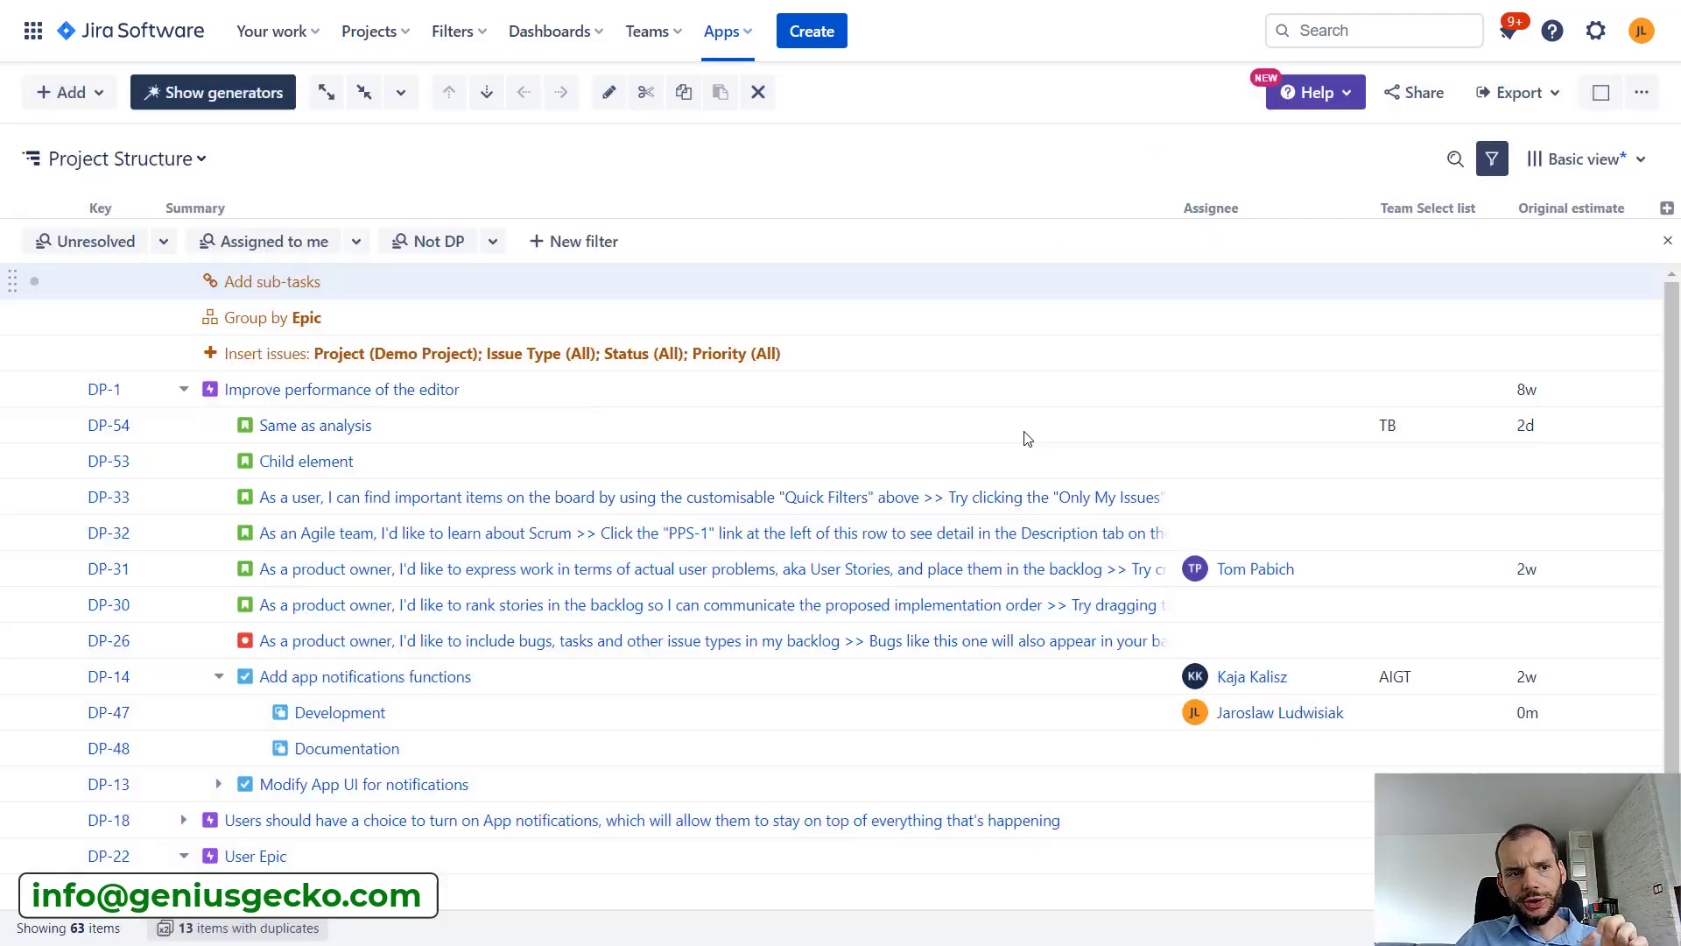
# Create a linked-issues extend generator using link type Parent-Child2 with direction 'is parent of2'.
pyautogui.click(96, 99)
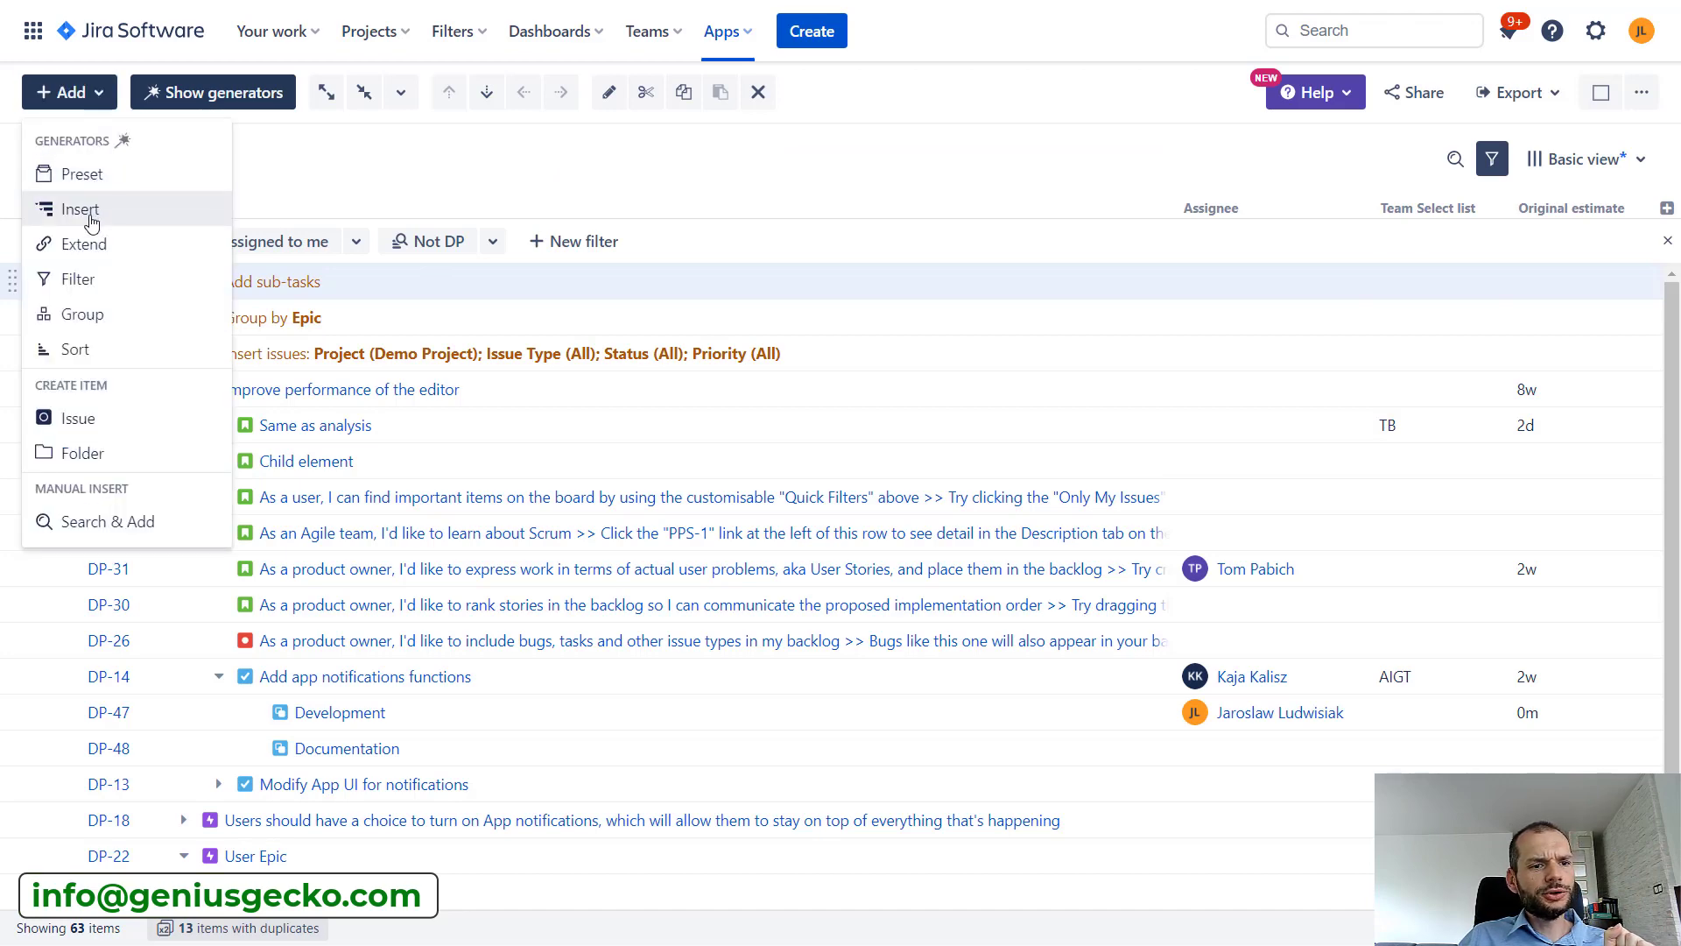
pyautogui.click(86, 248)
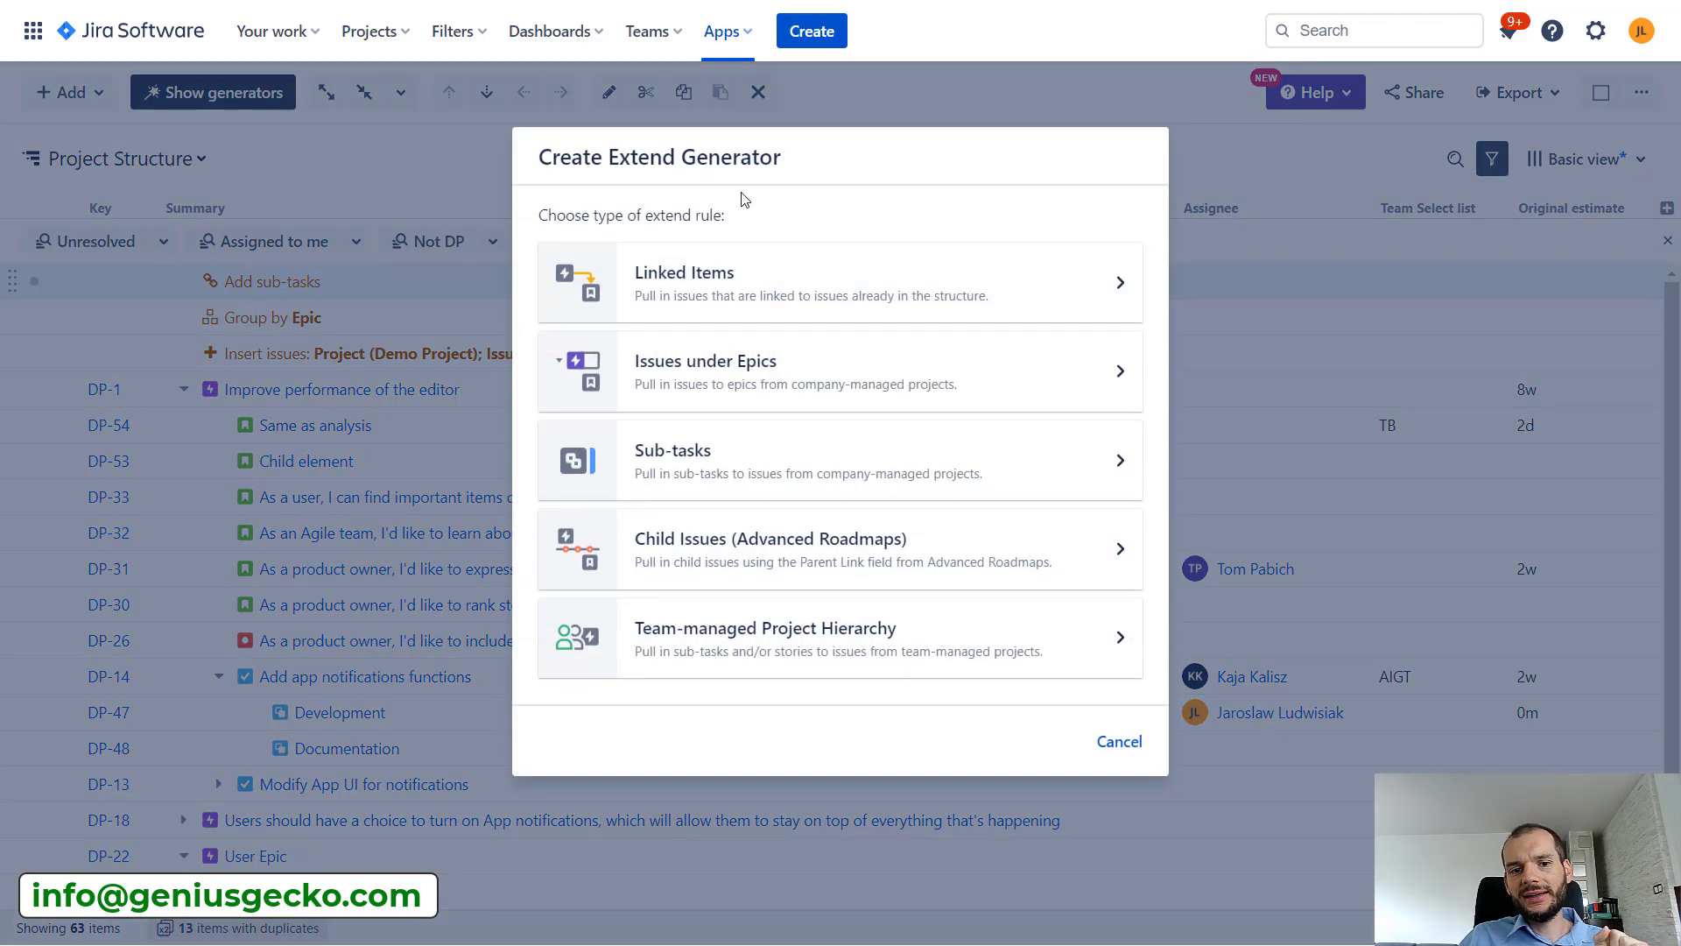
pyautogui.click(734, 296)
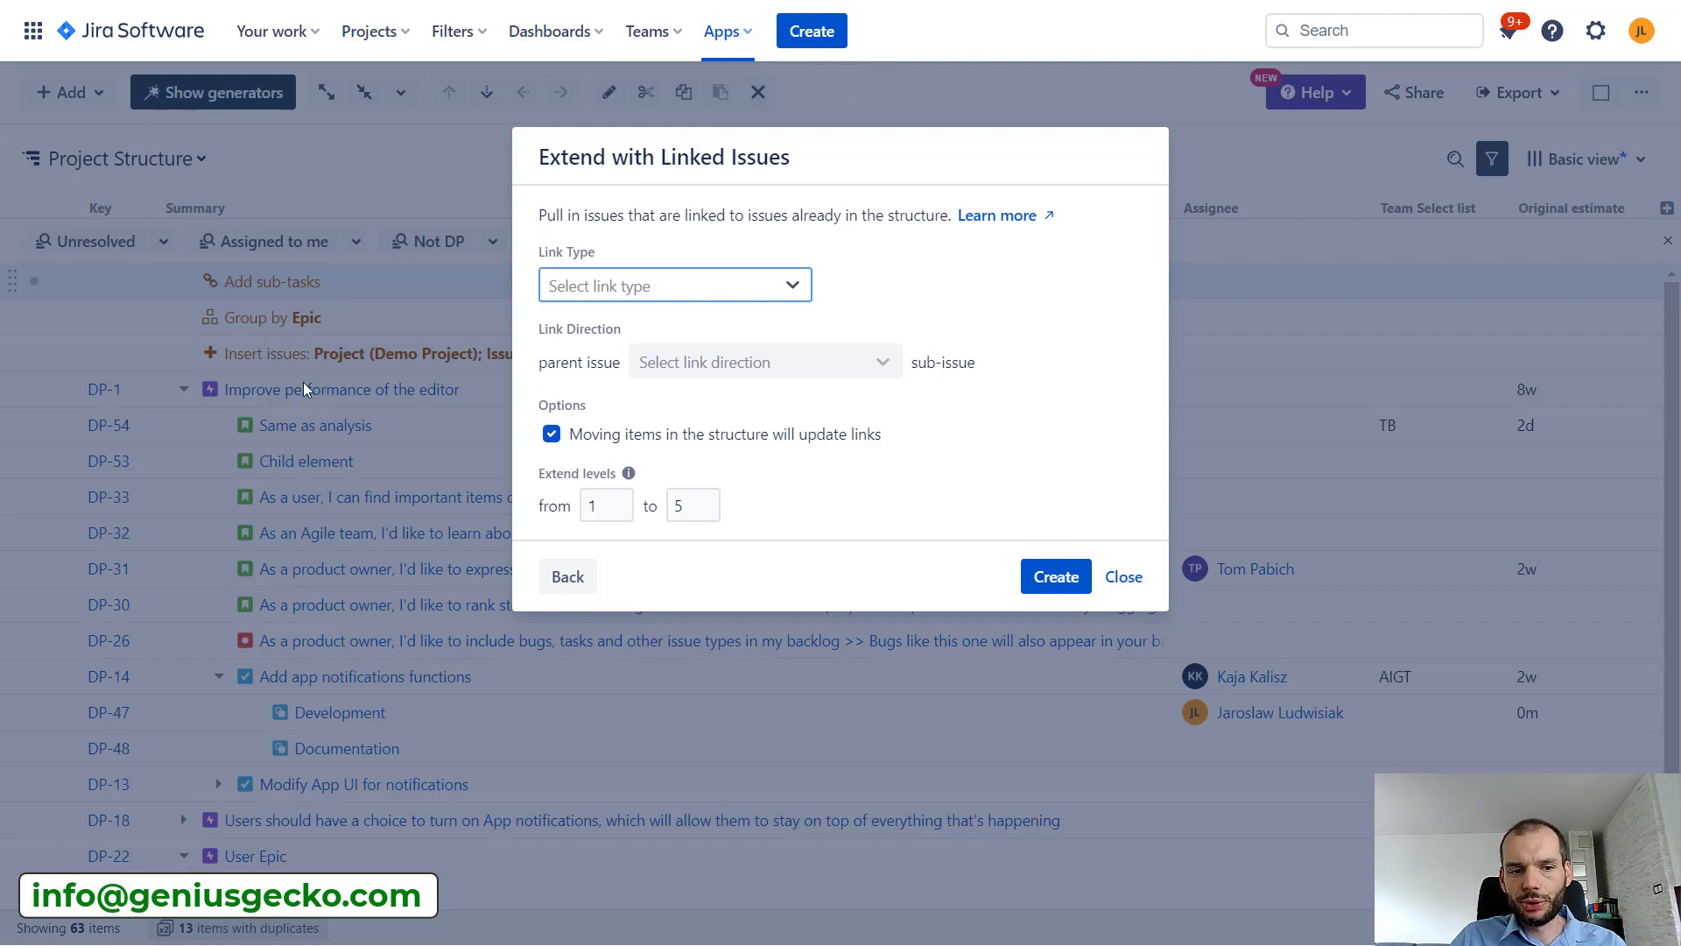
pyautogui.click(756, 290)
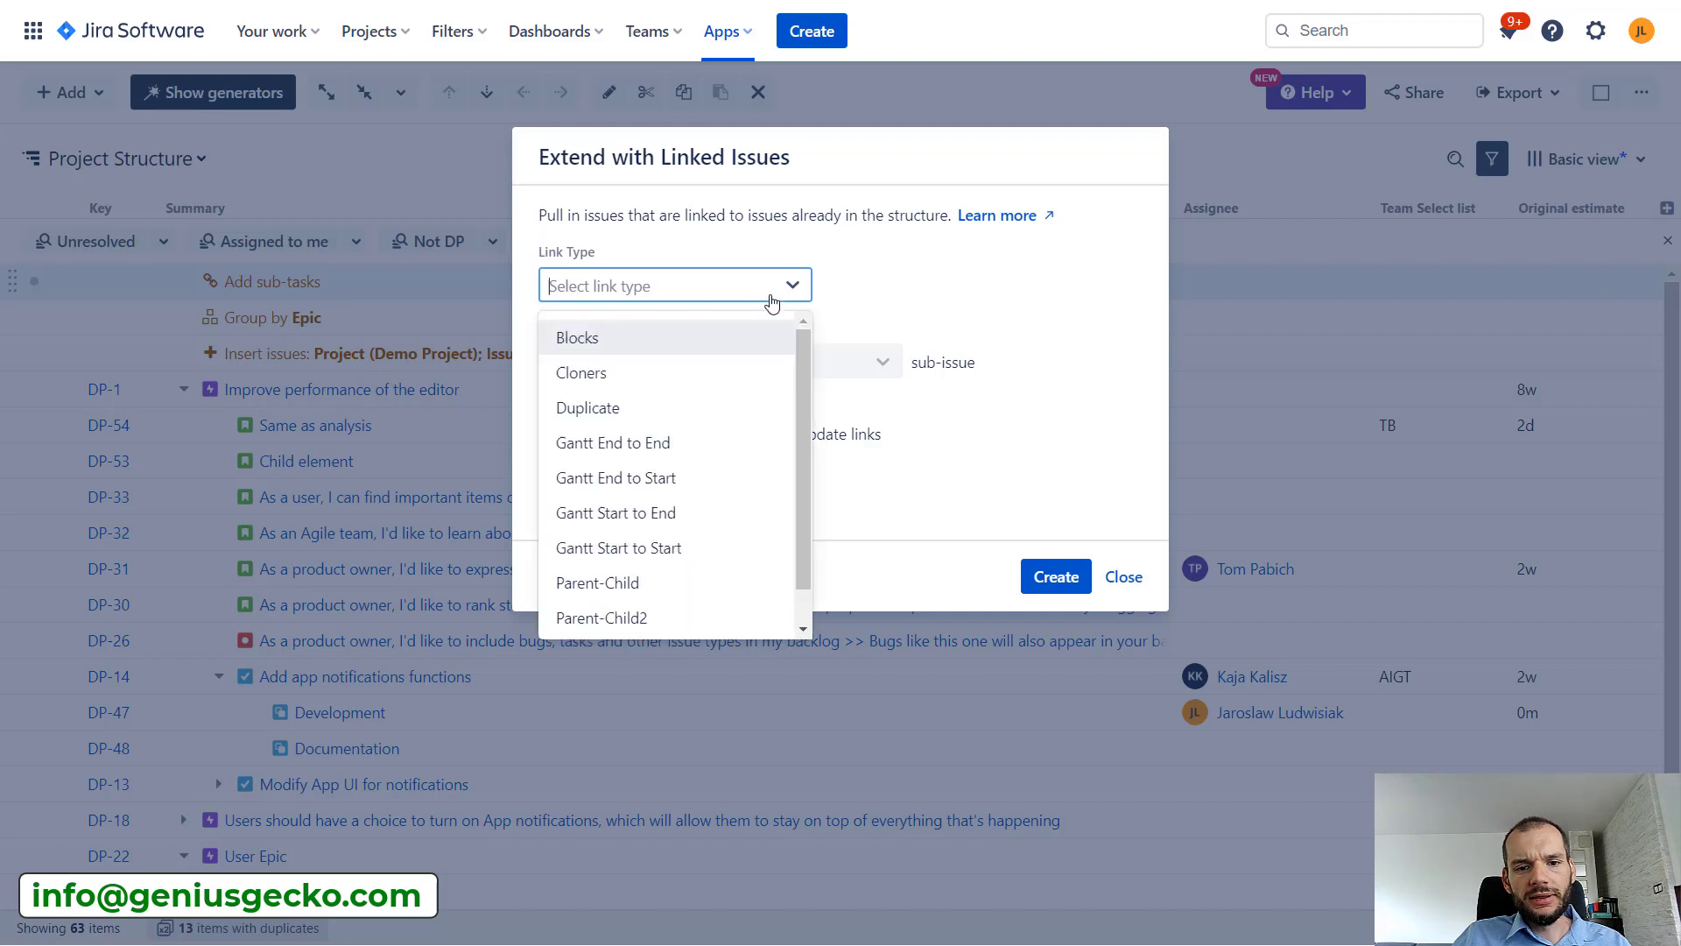
pyautogui.moveTo(806, 380); pyautogui.dragTo(811, 398)
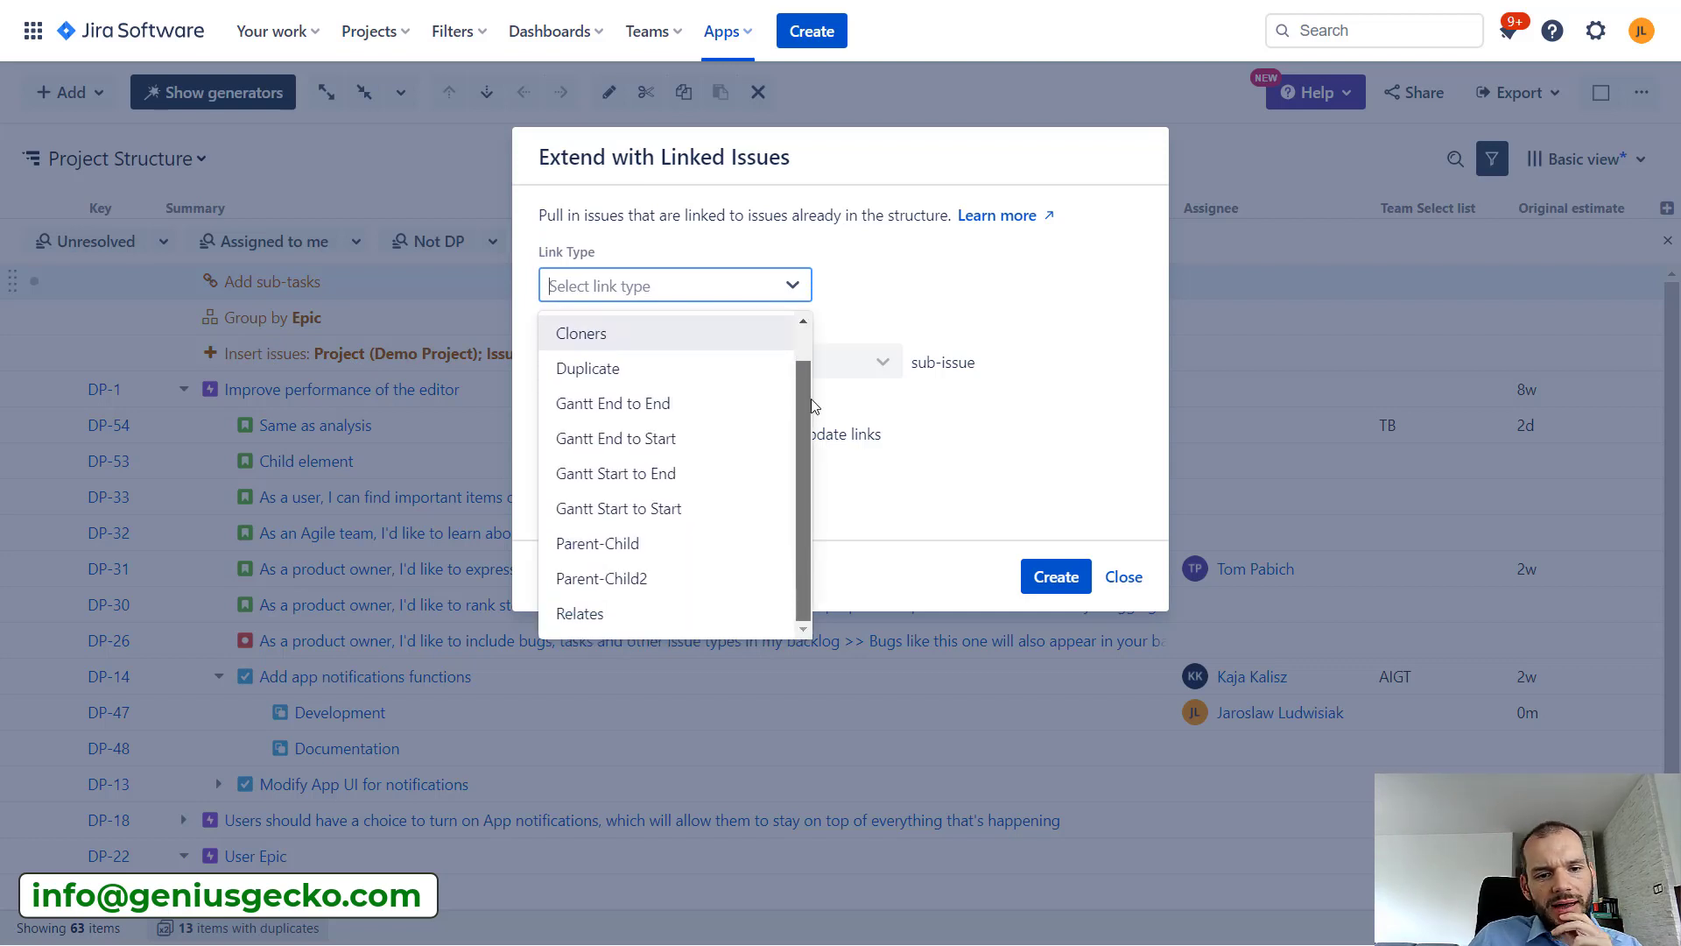
pyautogui.click(628, 582)
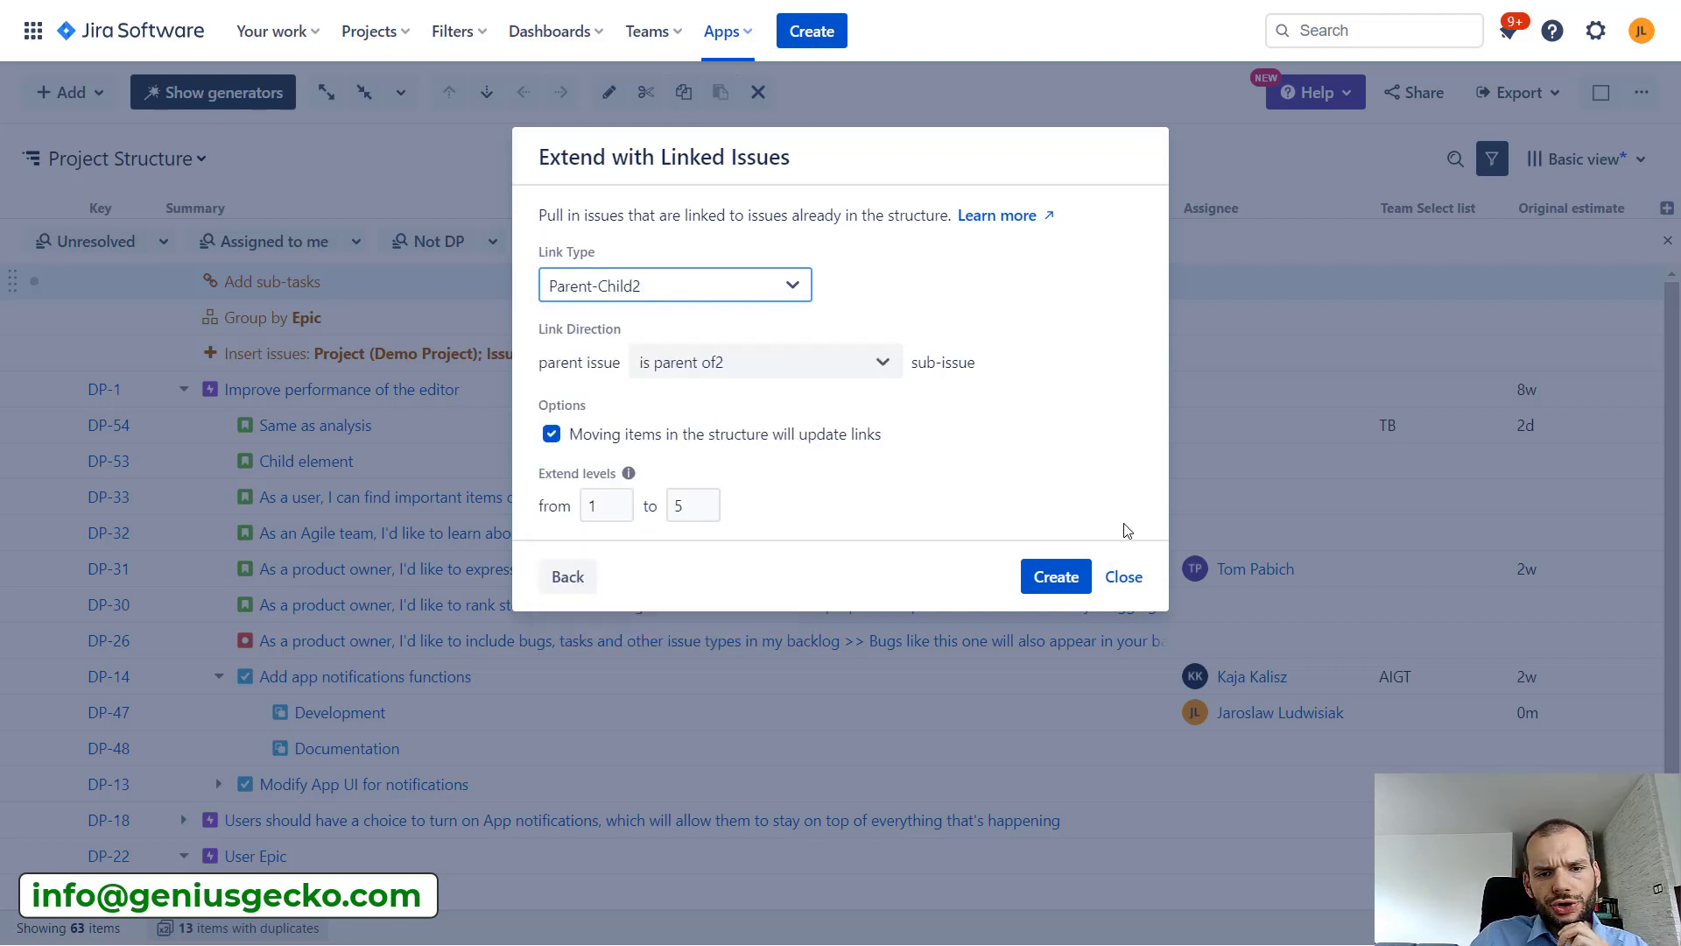
pyautogui.click(1035, 585)
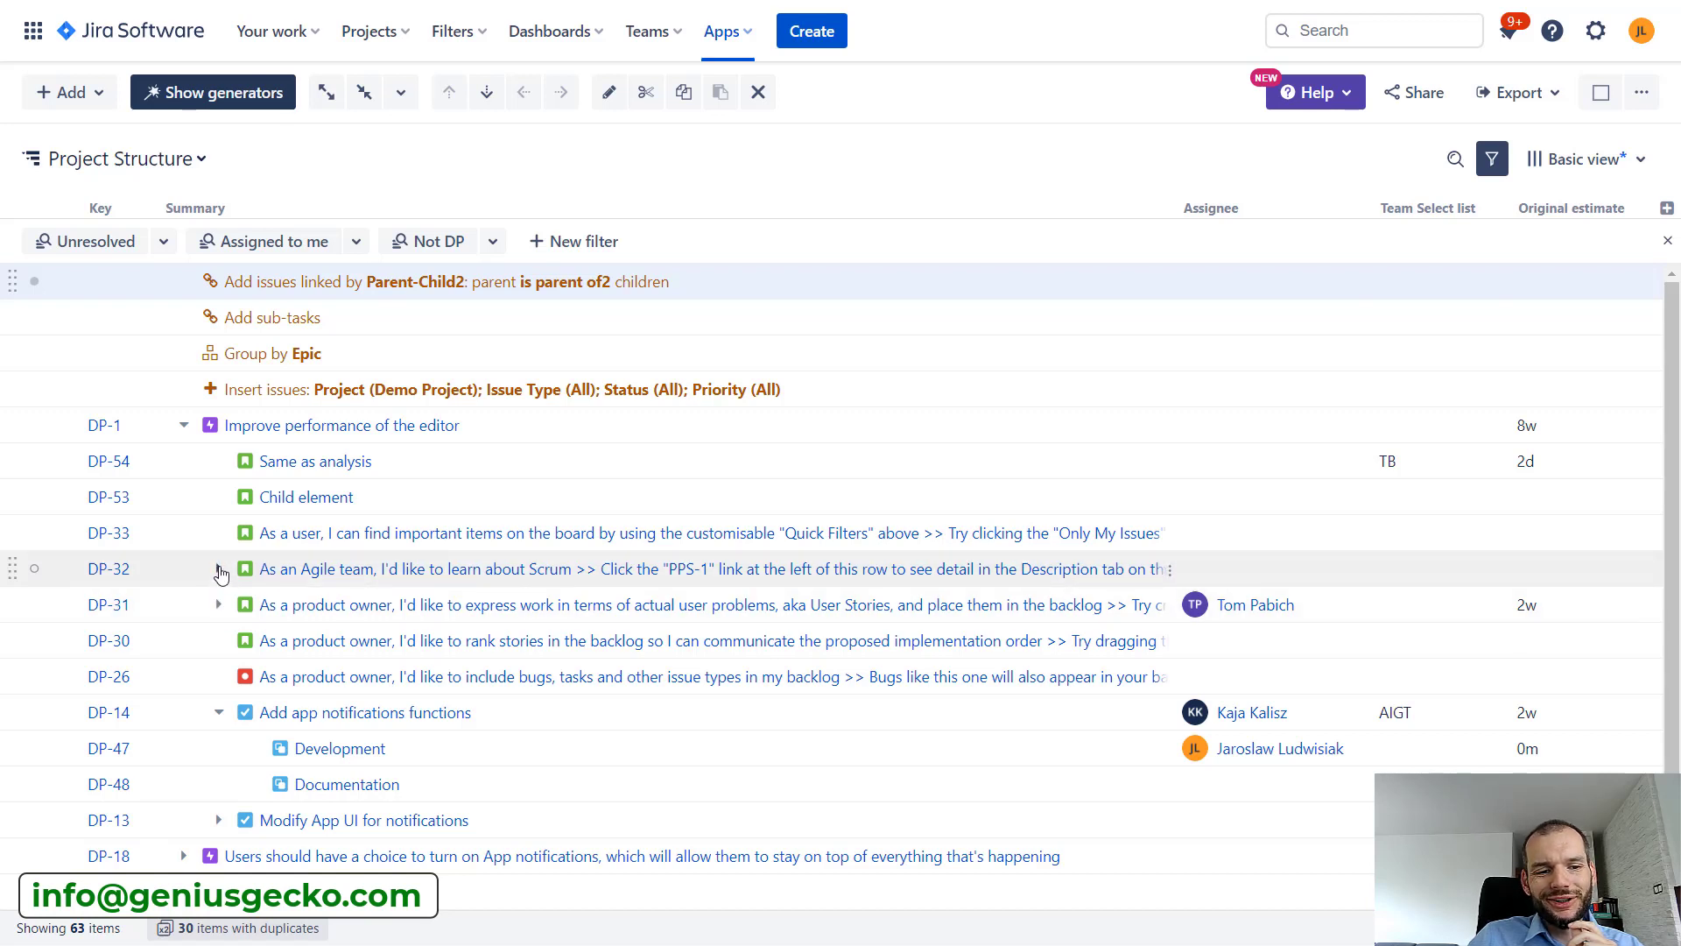
# Expand DP-32 and open DP-33's details to verify its 'is child of2' link to DP-32.
pyautogui.click(218, 570)
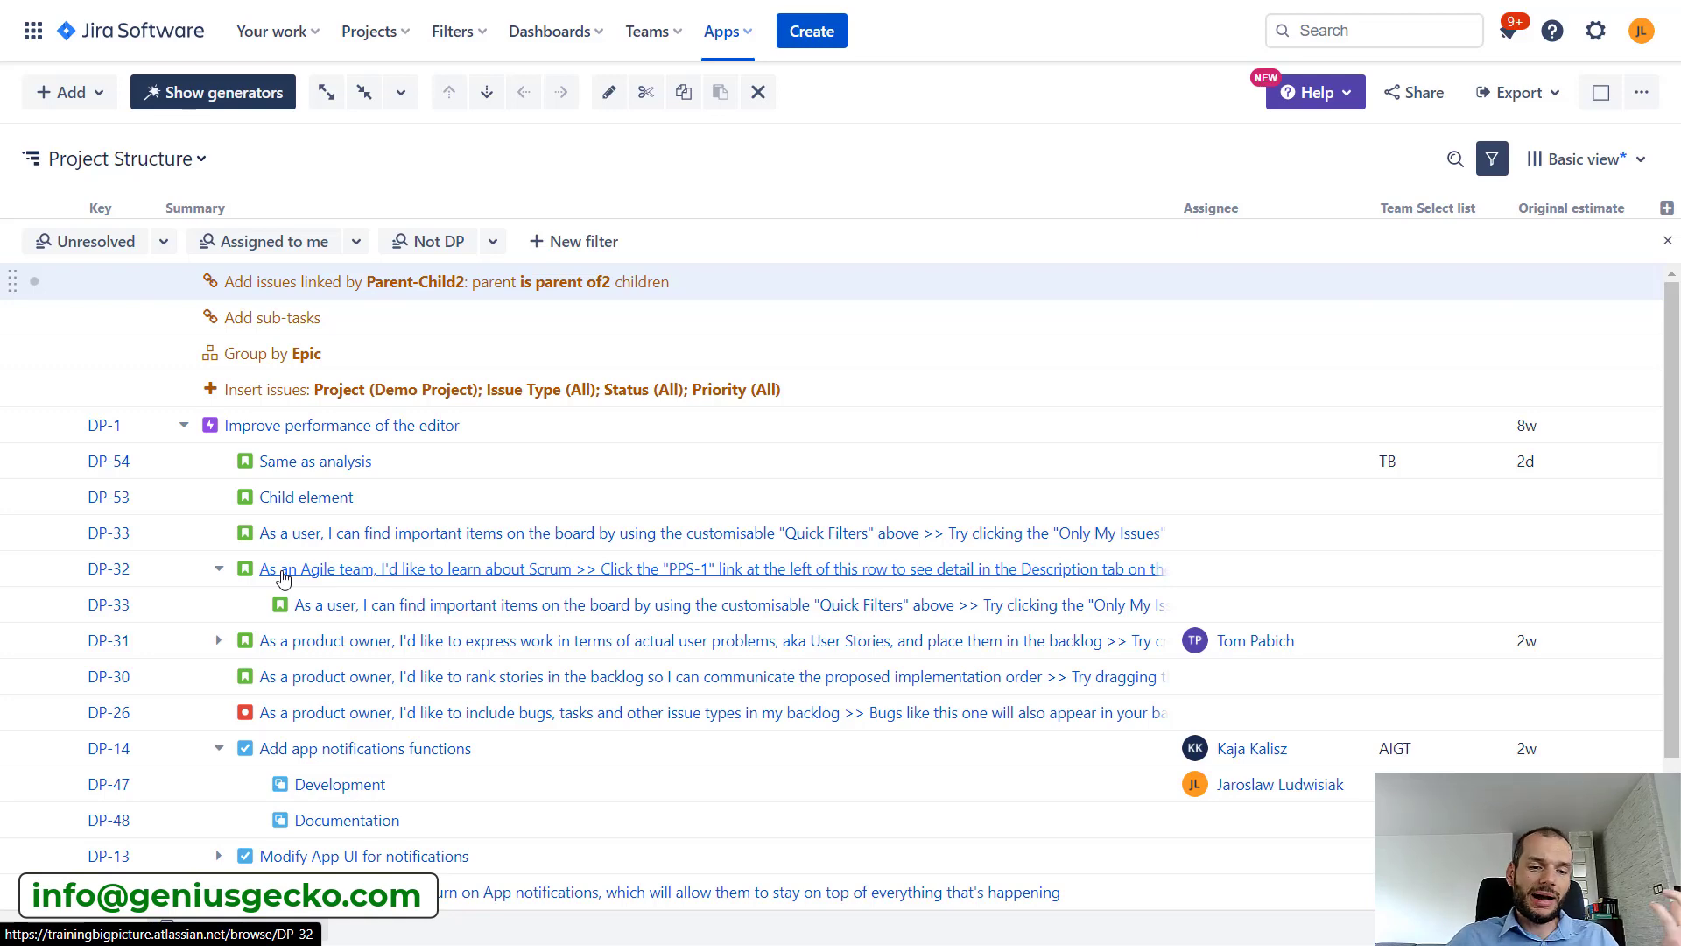
pyautogui.click(330, 602)
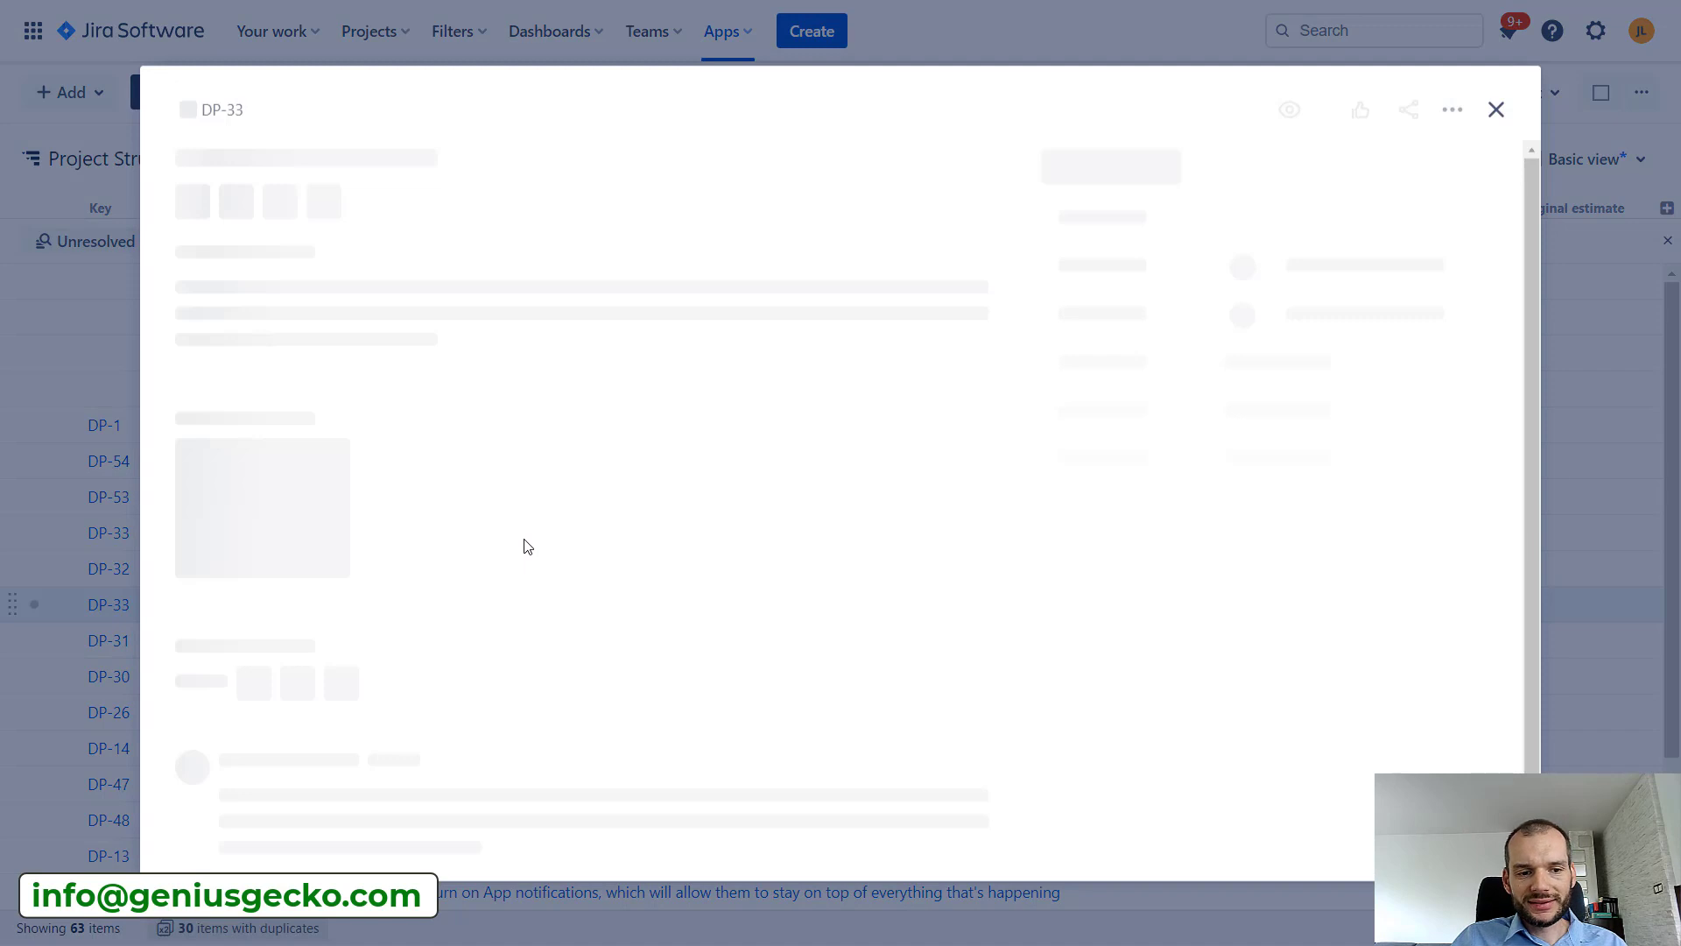
pyautogui.scroll(-5, 525, 541)
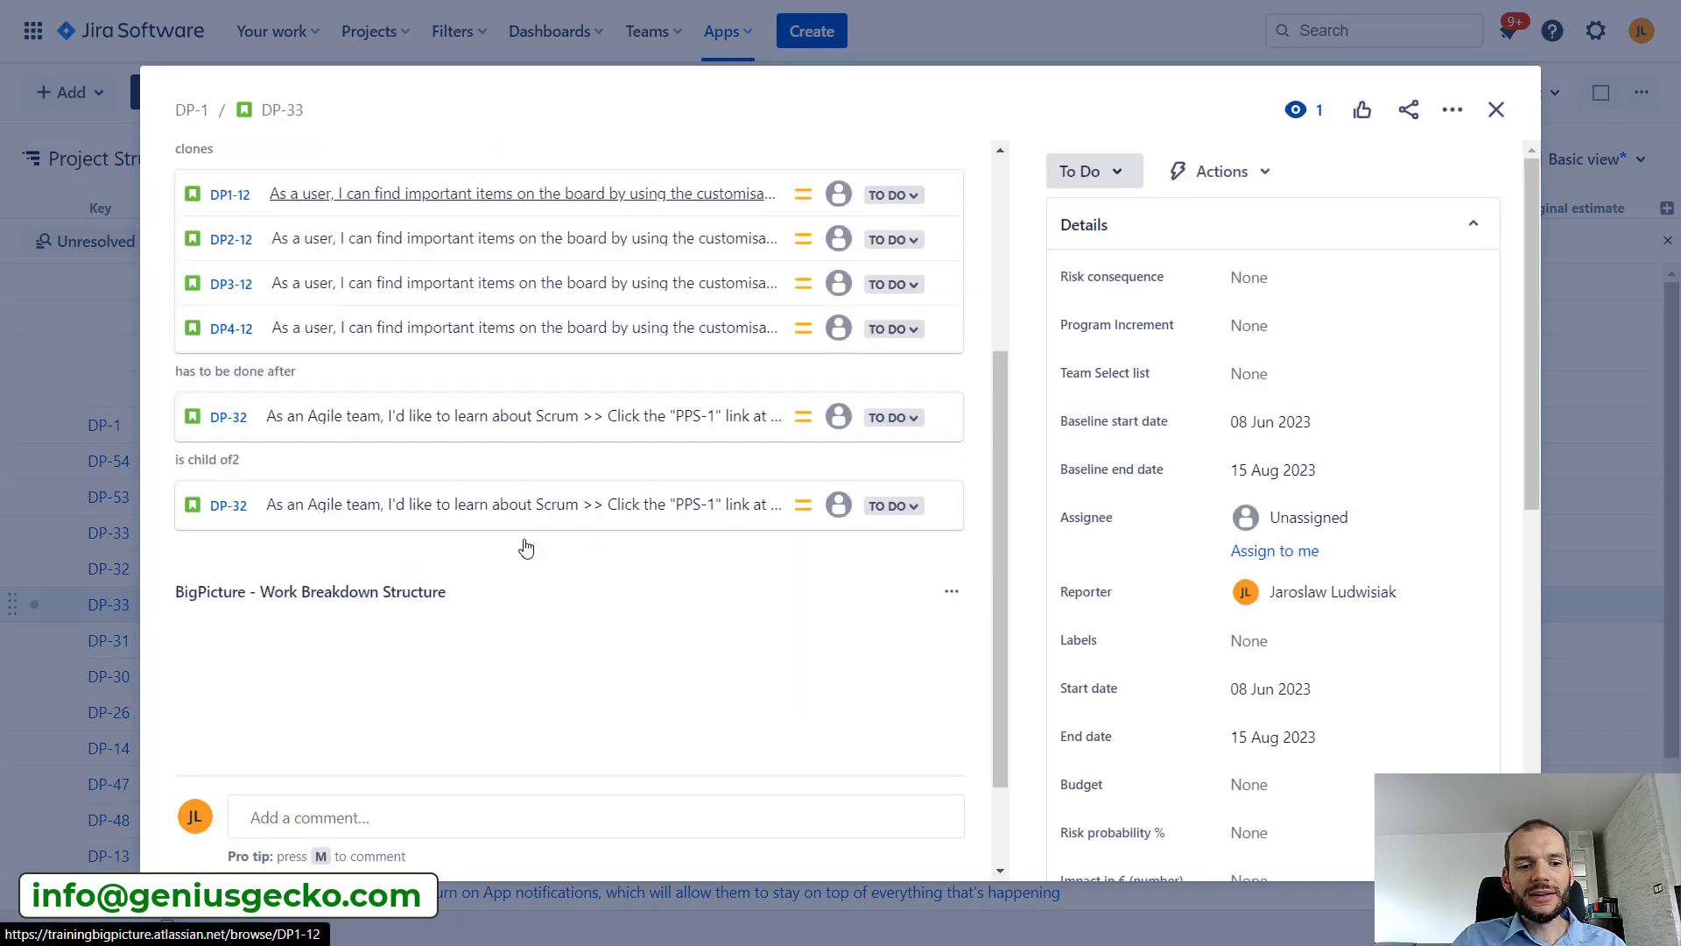
pyautogui.moveTo(188, 458); pyautogui.dragTo(241, 460)
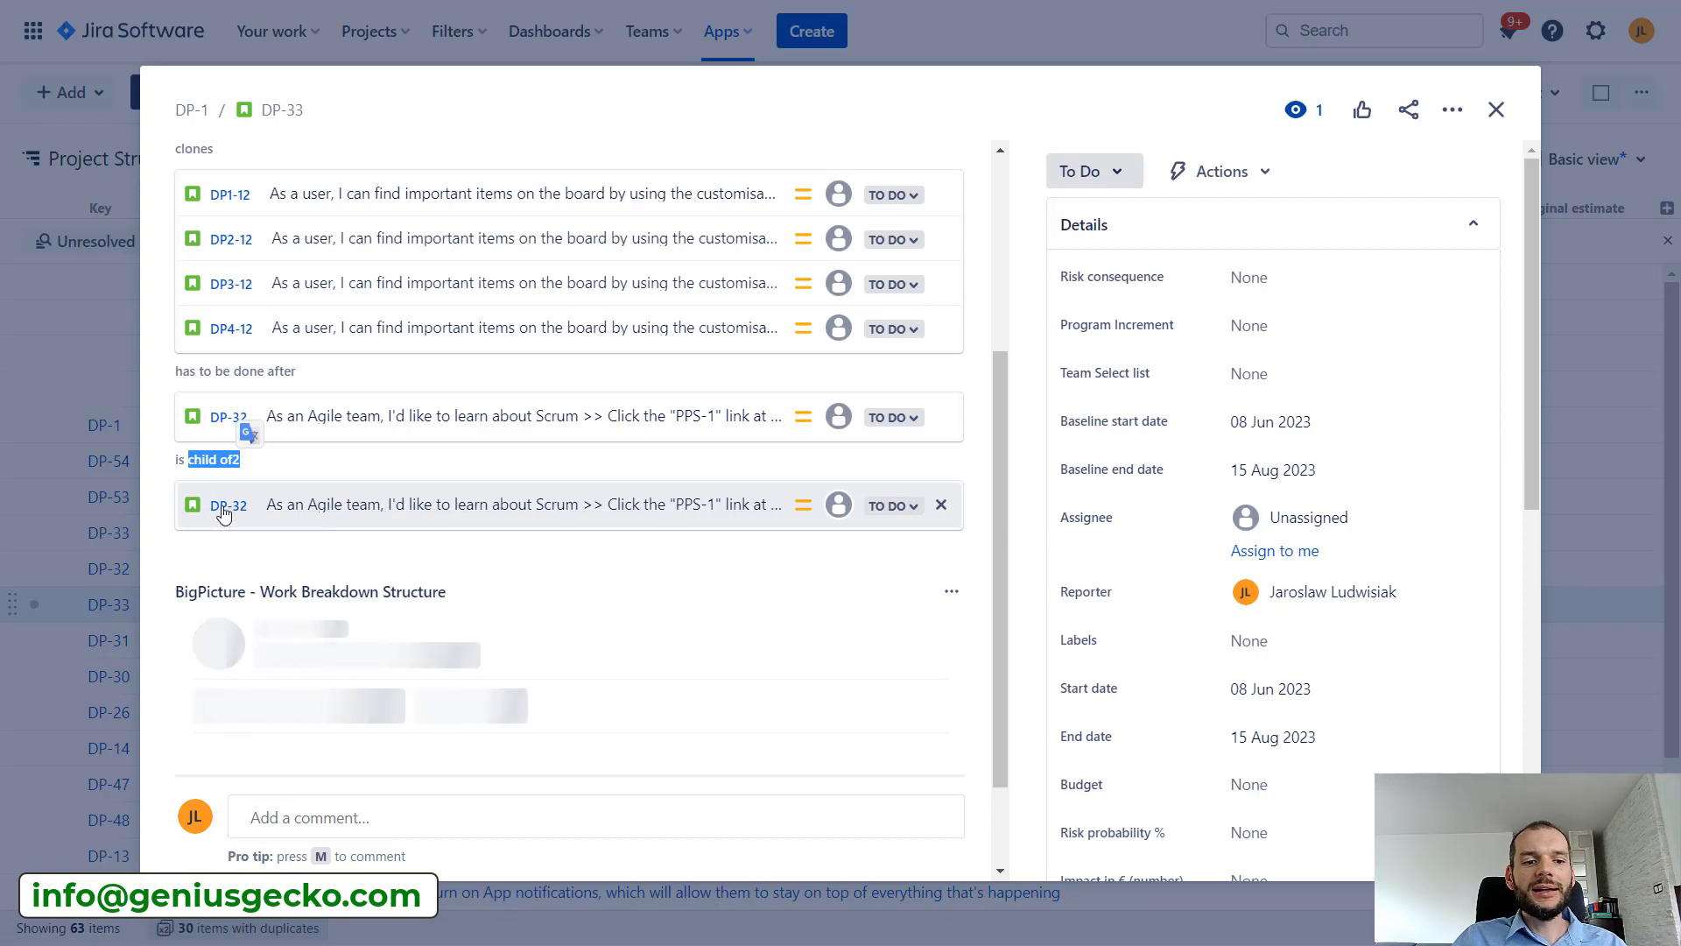
pyautogui.click(1497, 110)
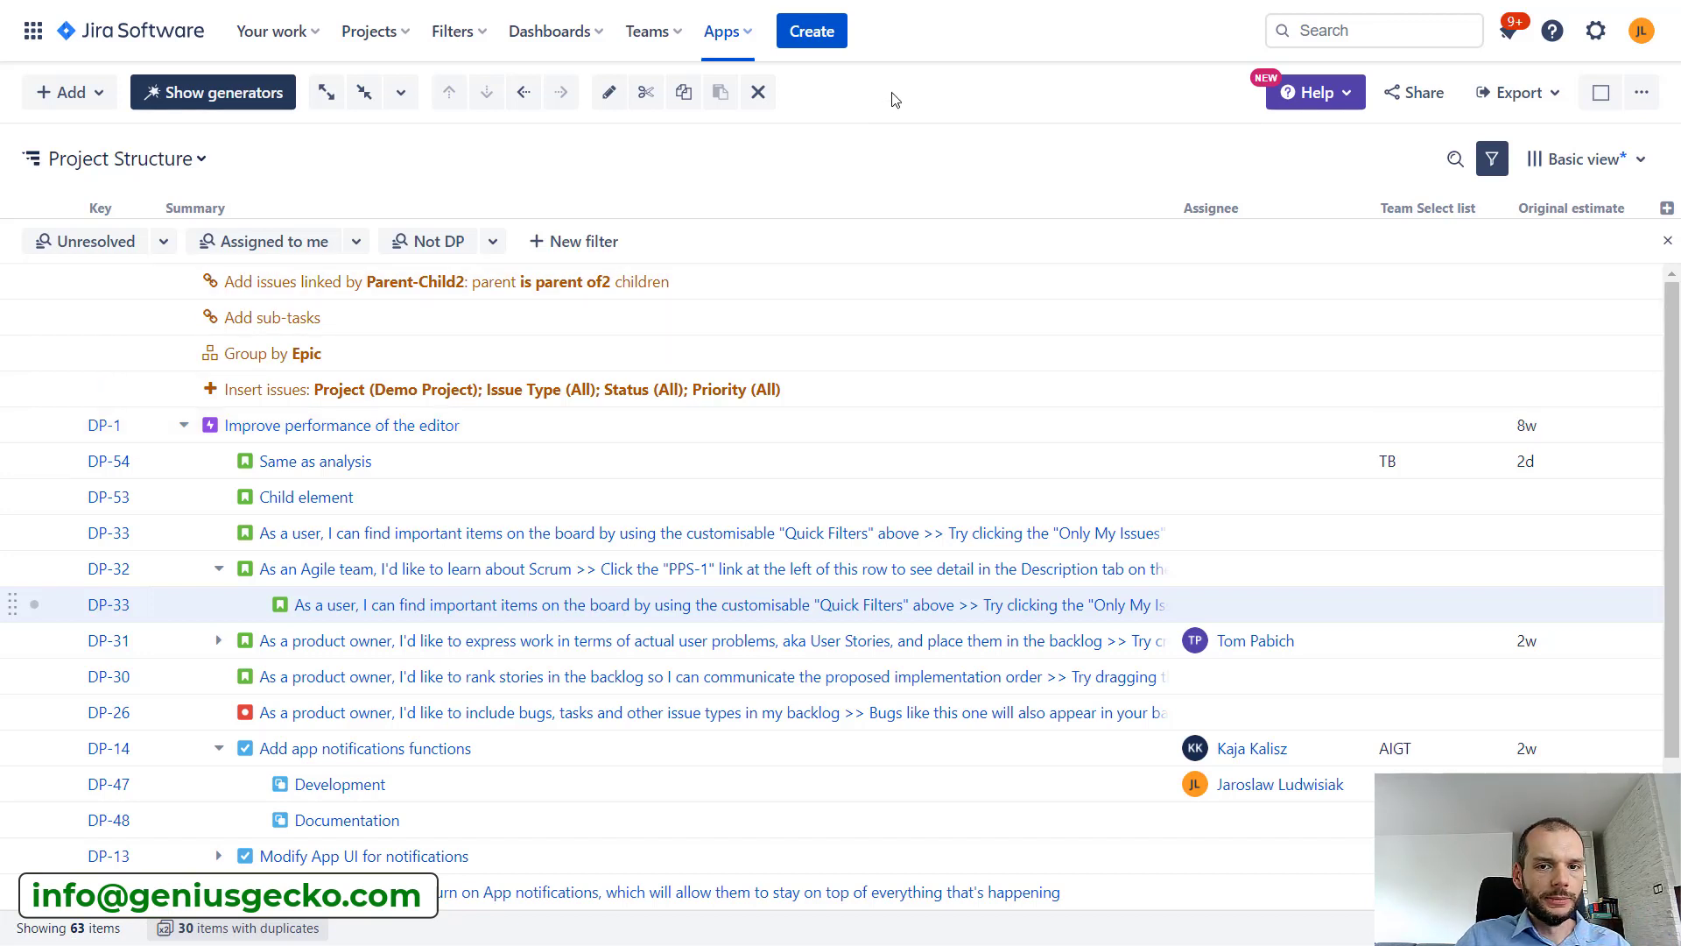
# Select the top generator row and review the insert rule's Demo Project source.
pyautogui.press('Home')
pyautogui.click(104, 94)
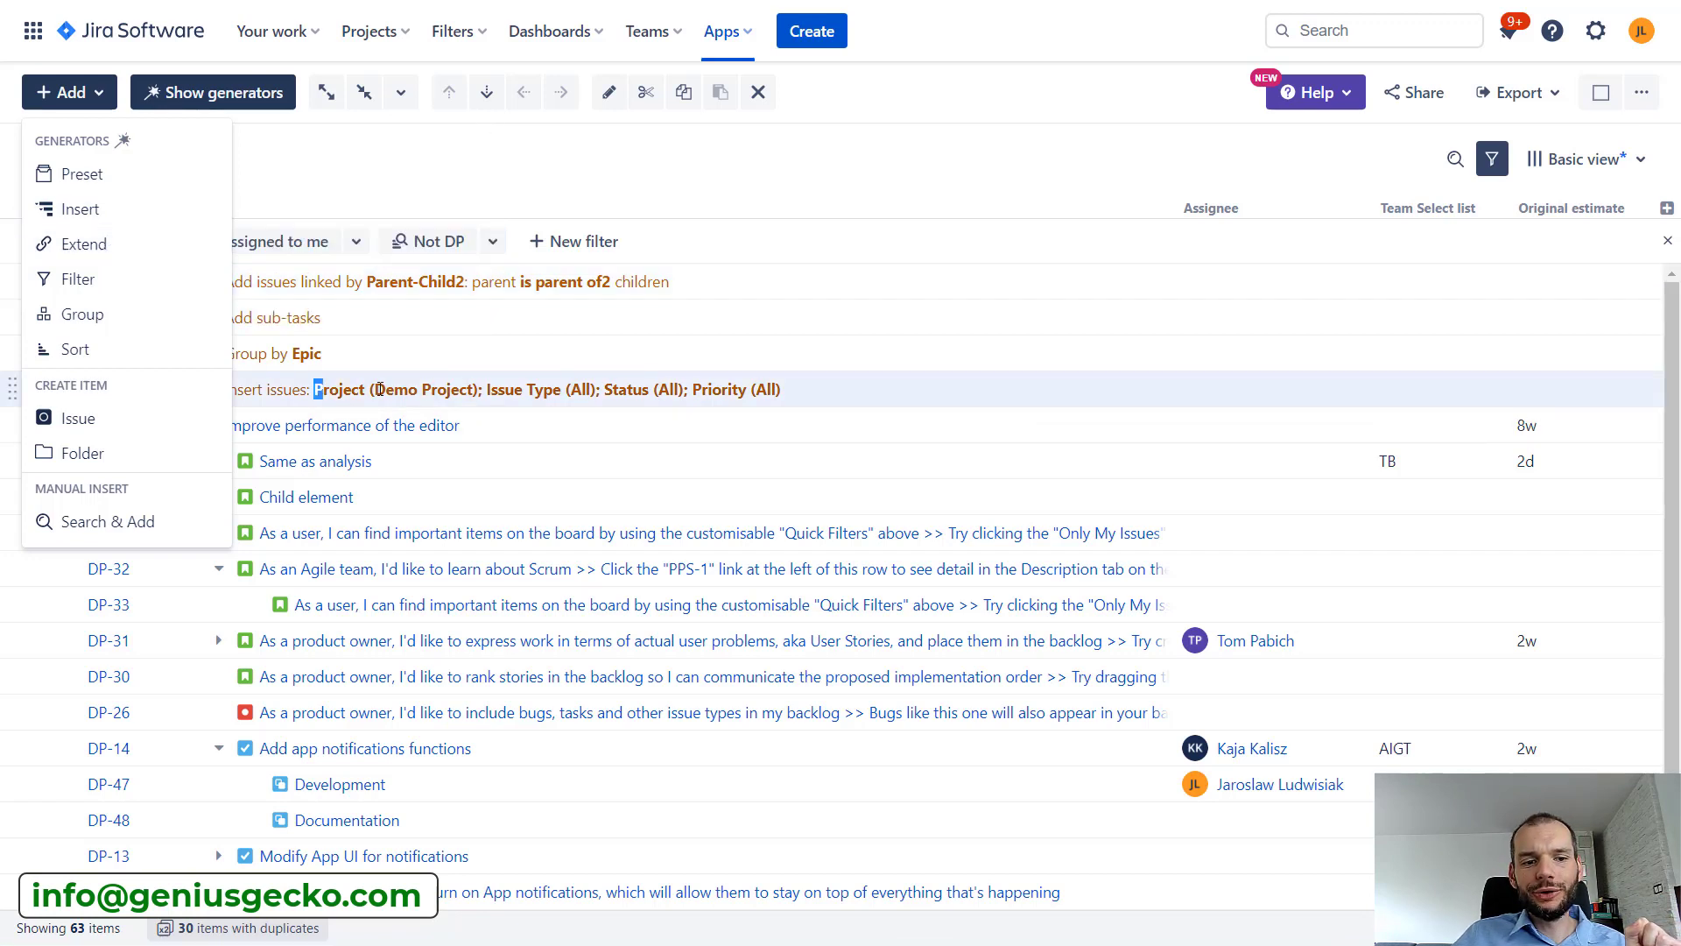
pyautogui.moveTo(314, 389); pyautogui.dragTo(469, 390)
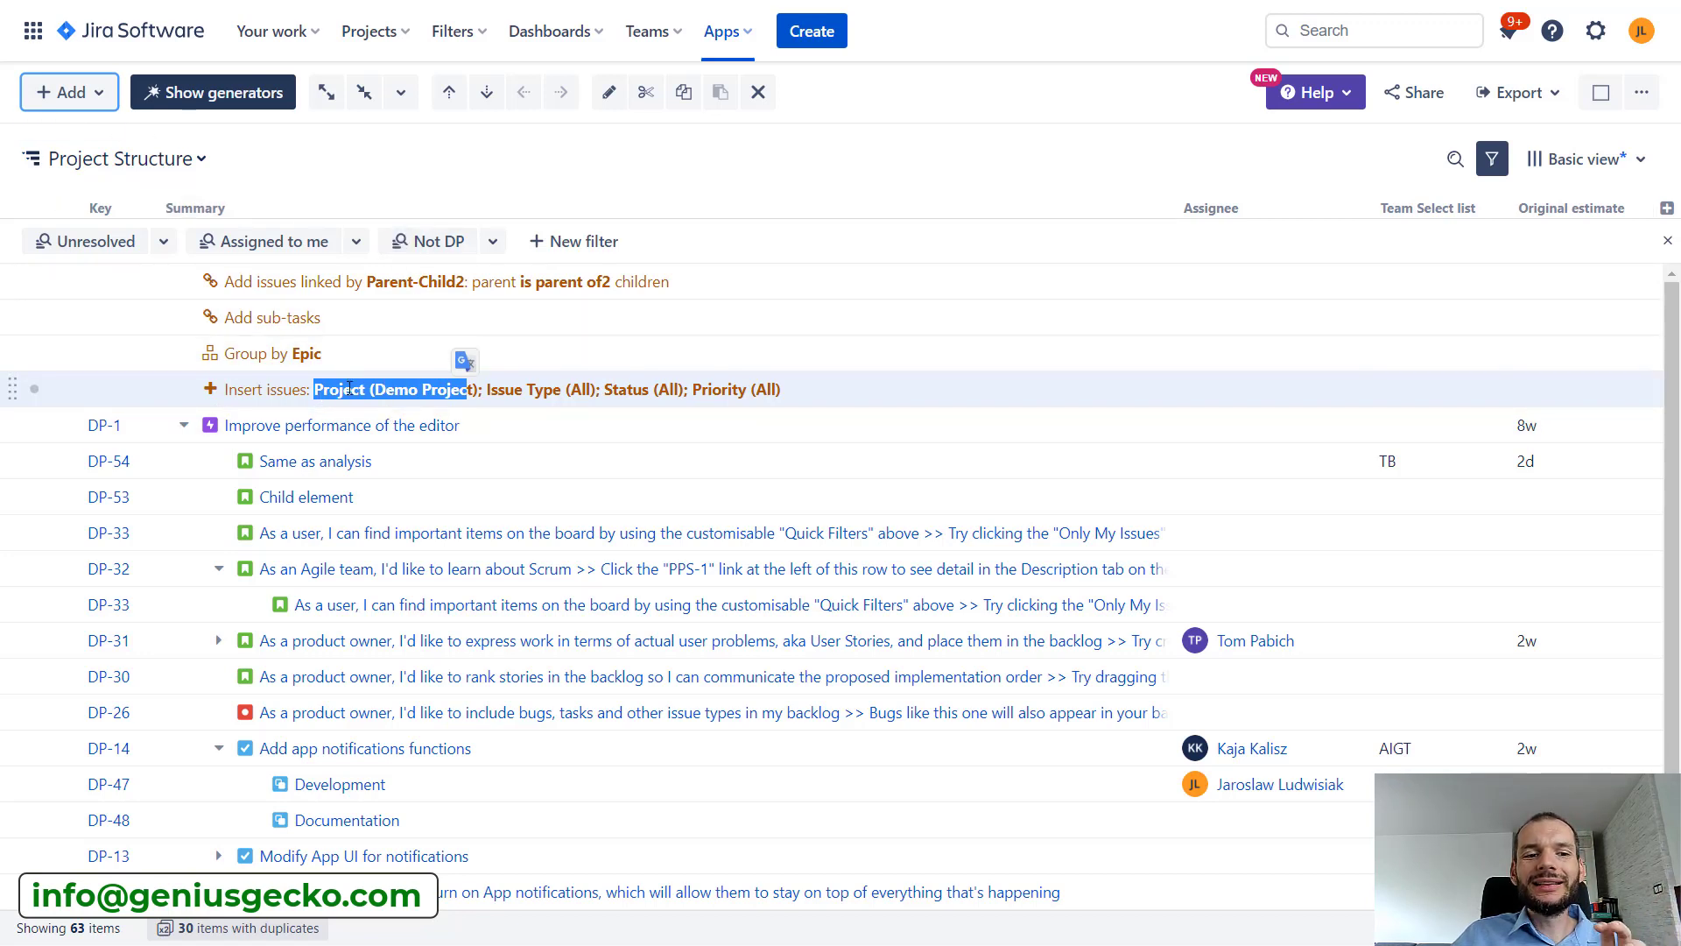
# Toggle the Not DP filter on and off, confirming no non-DP issues yet, then reopen the generator menu.
pyautogui.click(435, 242)
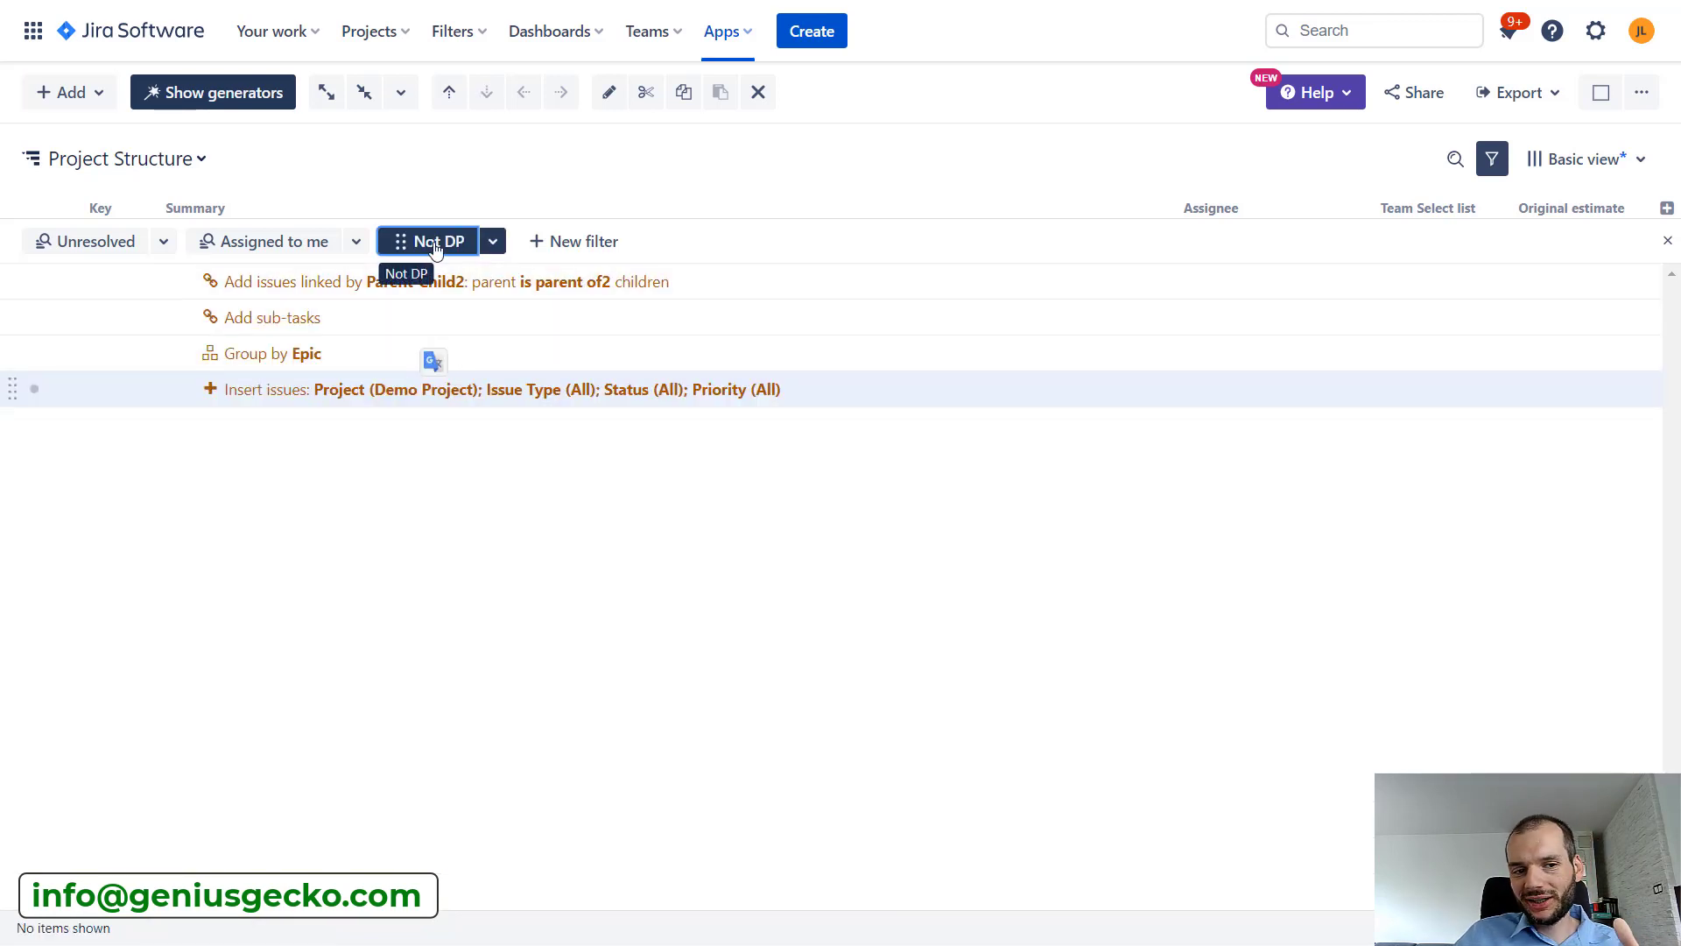
pyautogui.click(435, 242)
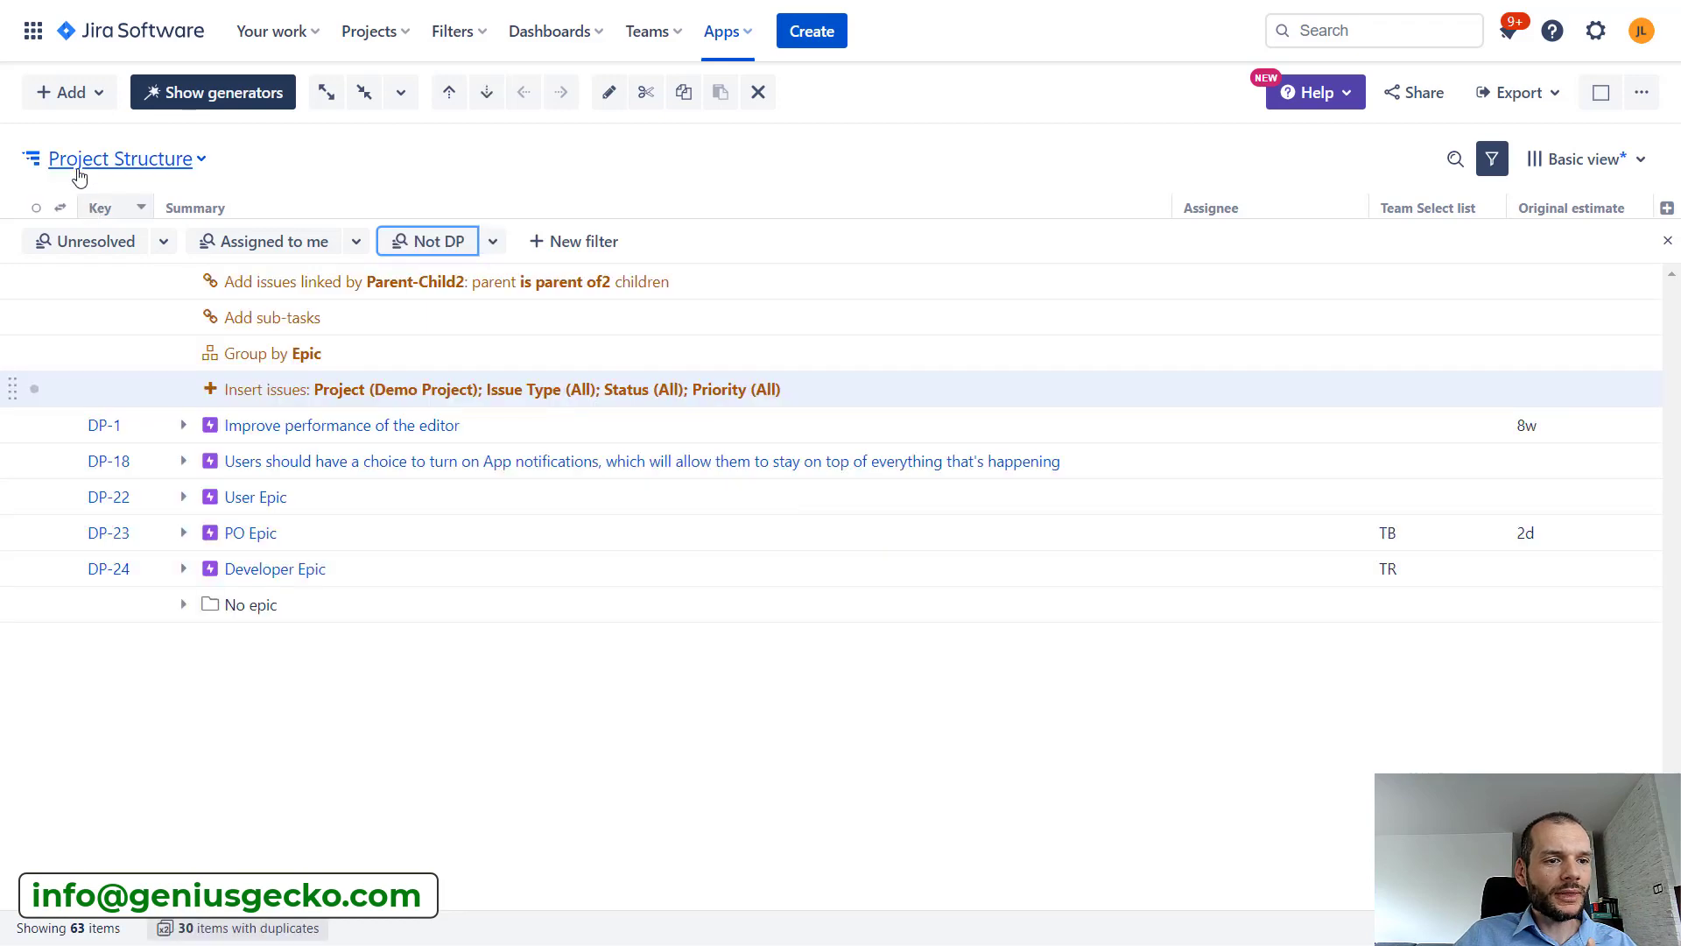
pyautogui.click(64, 92)
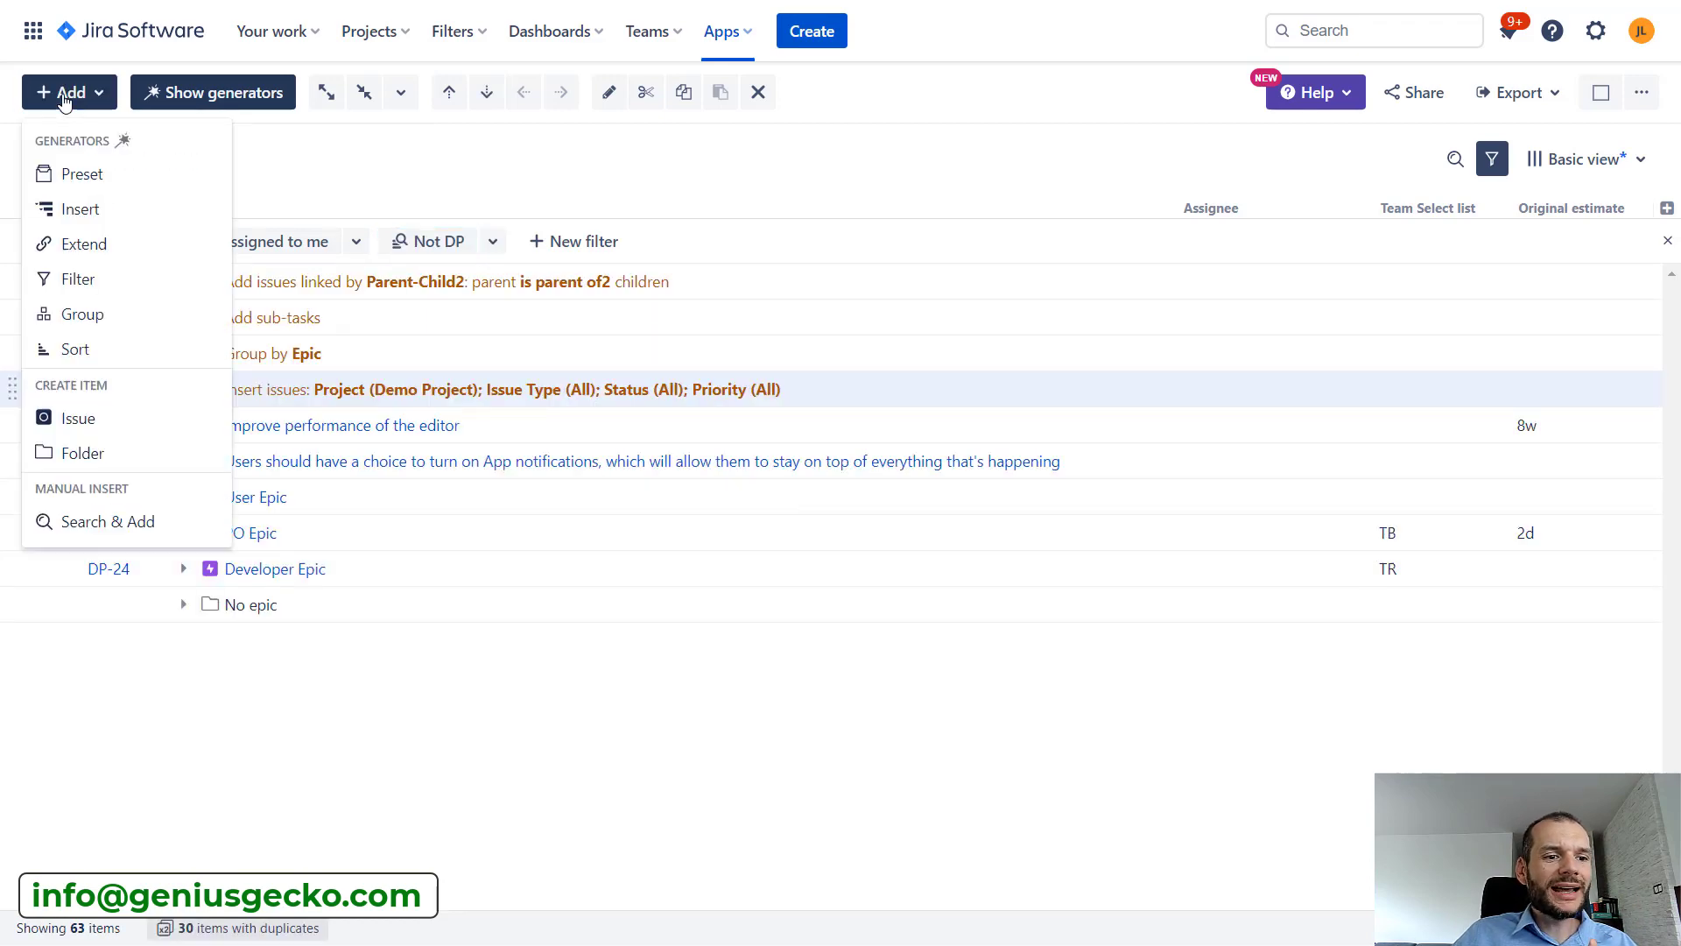
# Create an Extend > Linked Items generator using the Gantt End to Start link type.
pyautogui.click(77, 243)
pyautogui.click(710, 277)
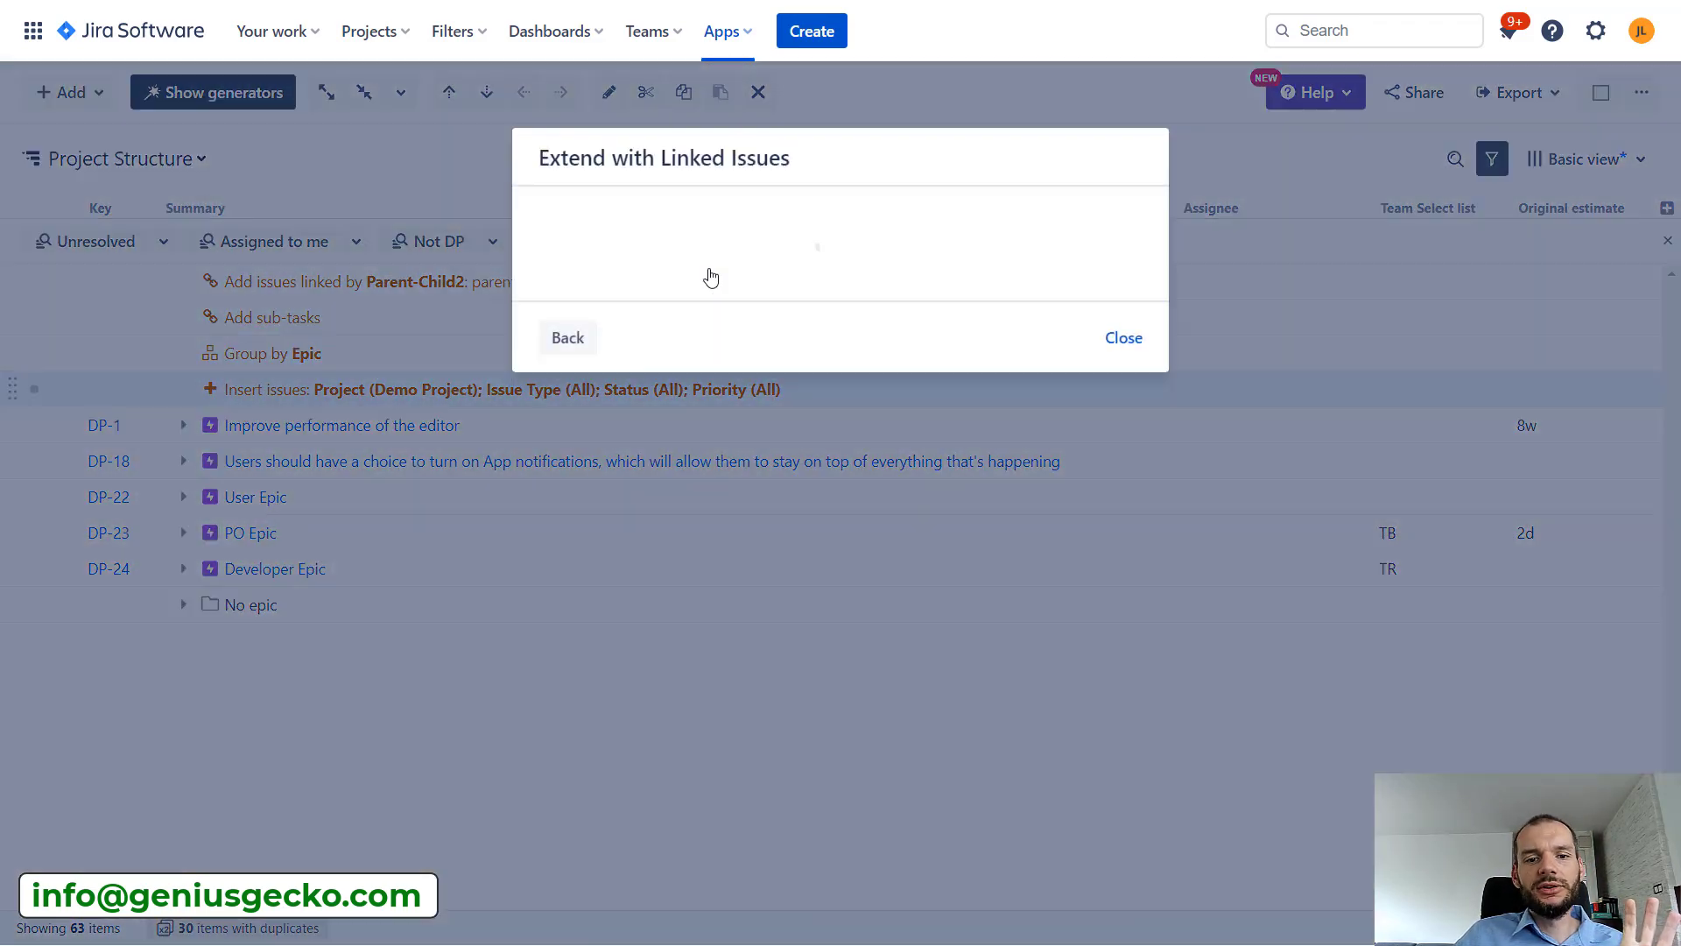
pyautogui.click(698, 285)
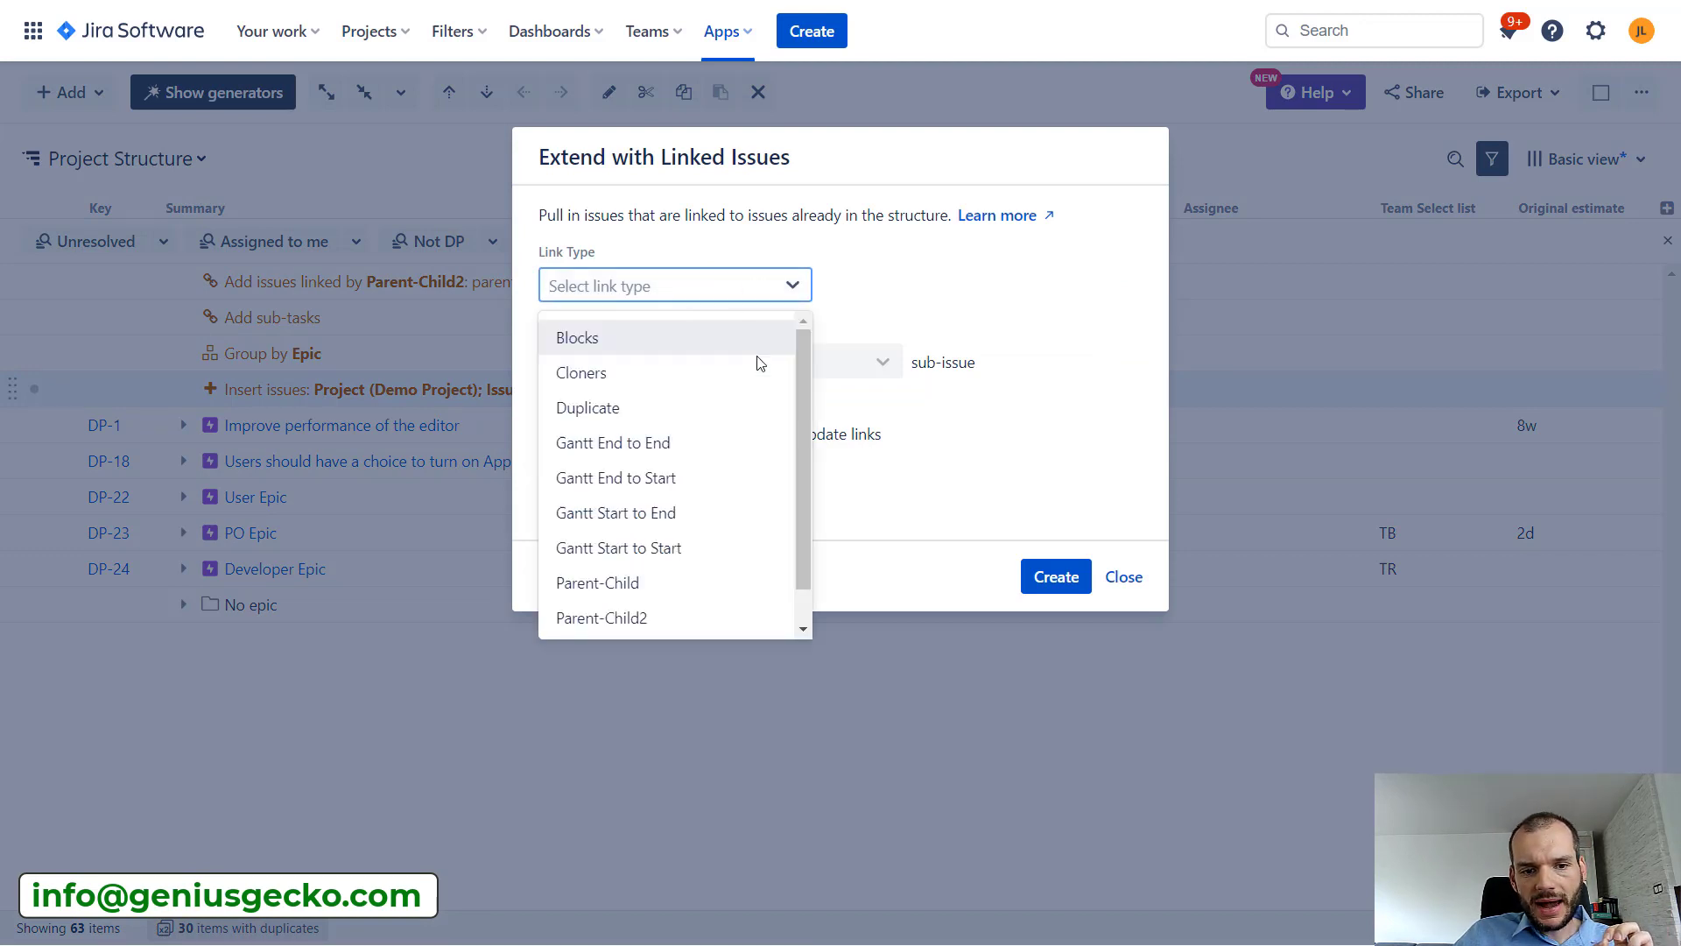
pyautogui.click(692, 477)
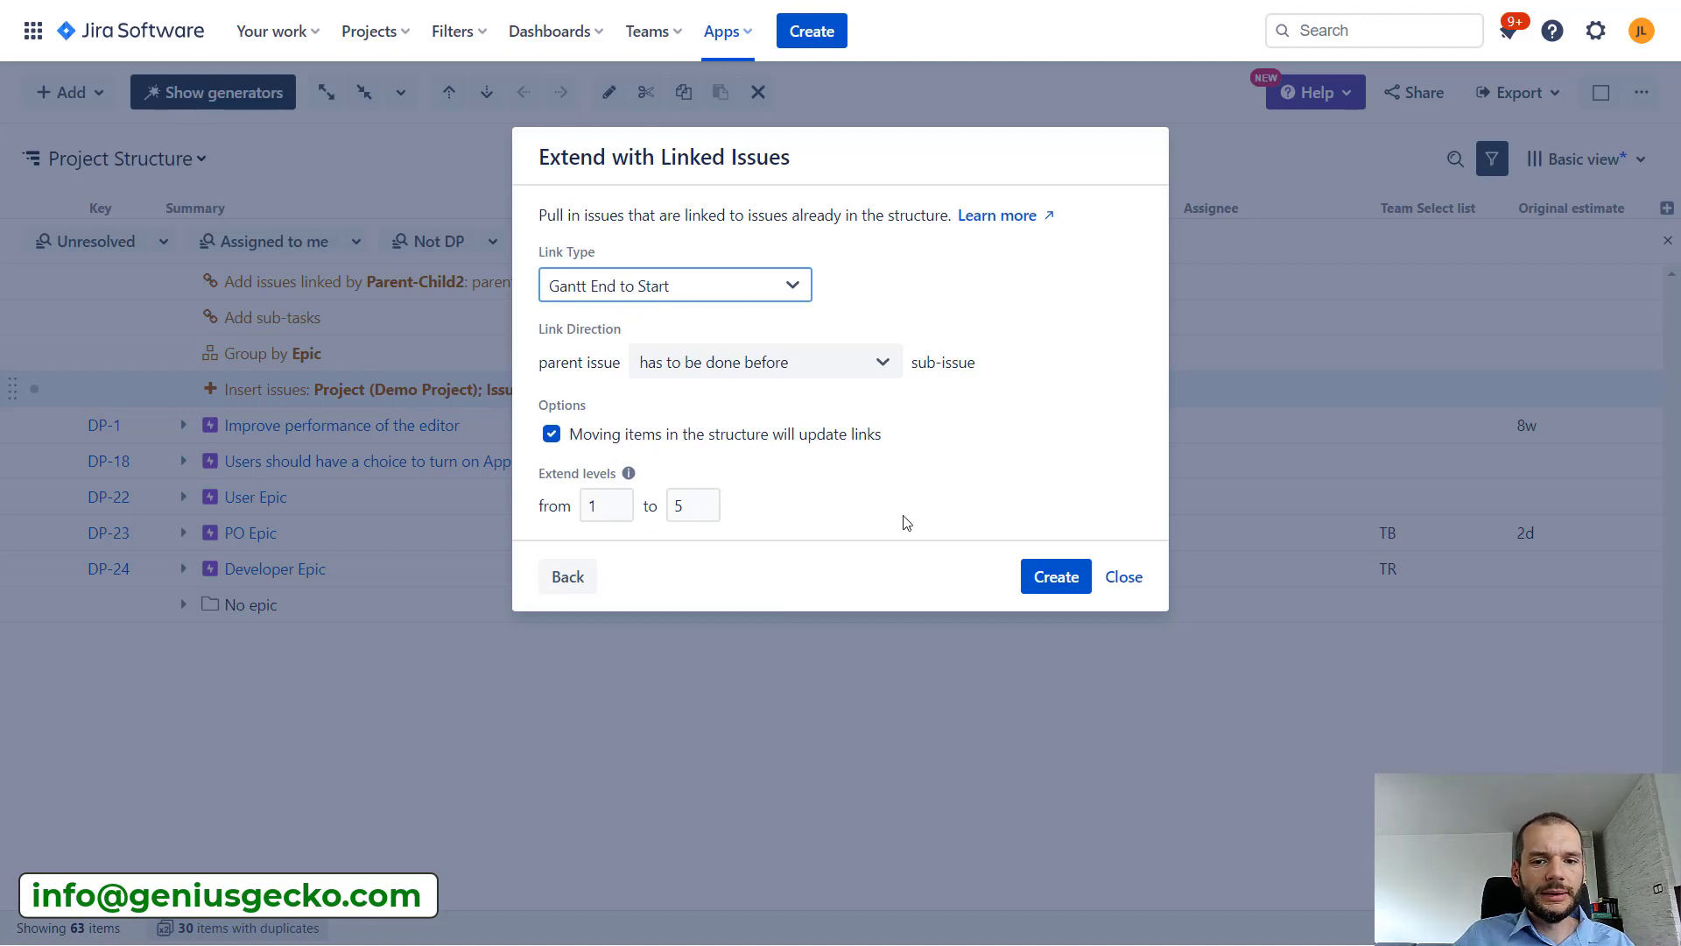
pyautogui.click(1043, 592)
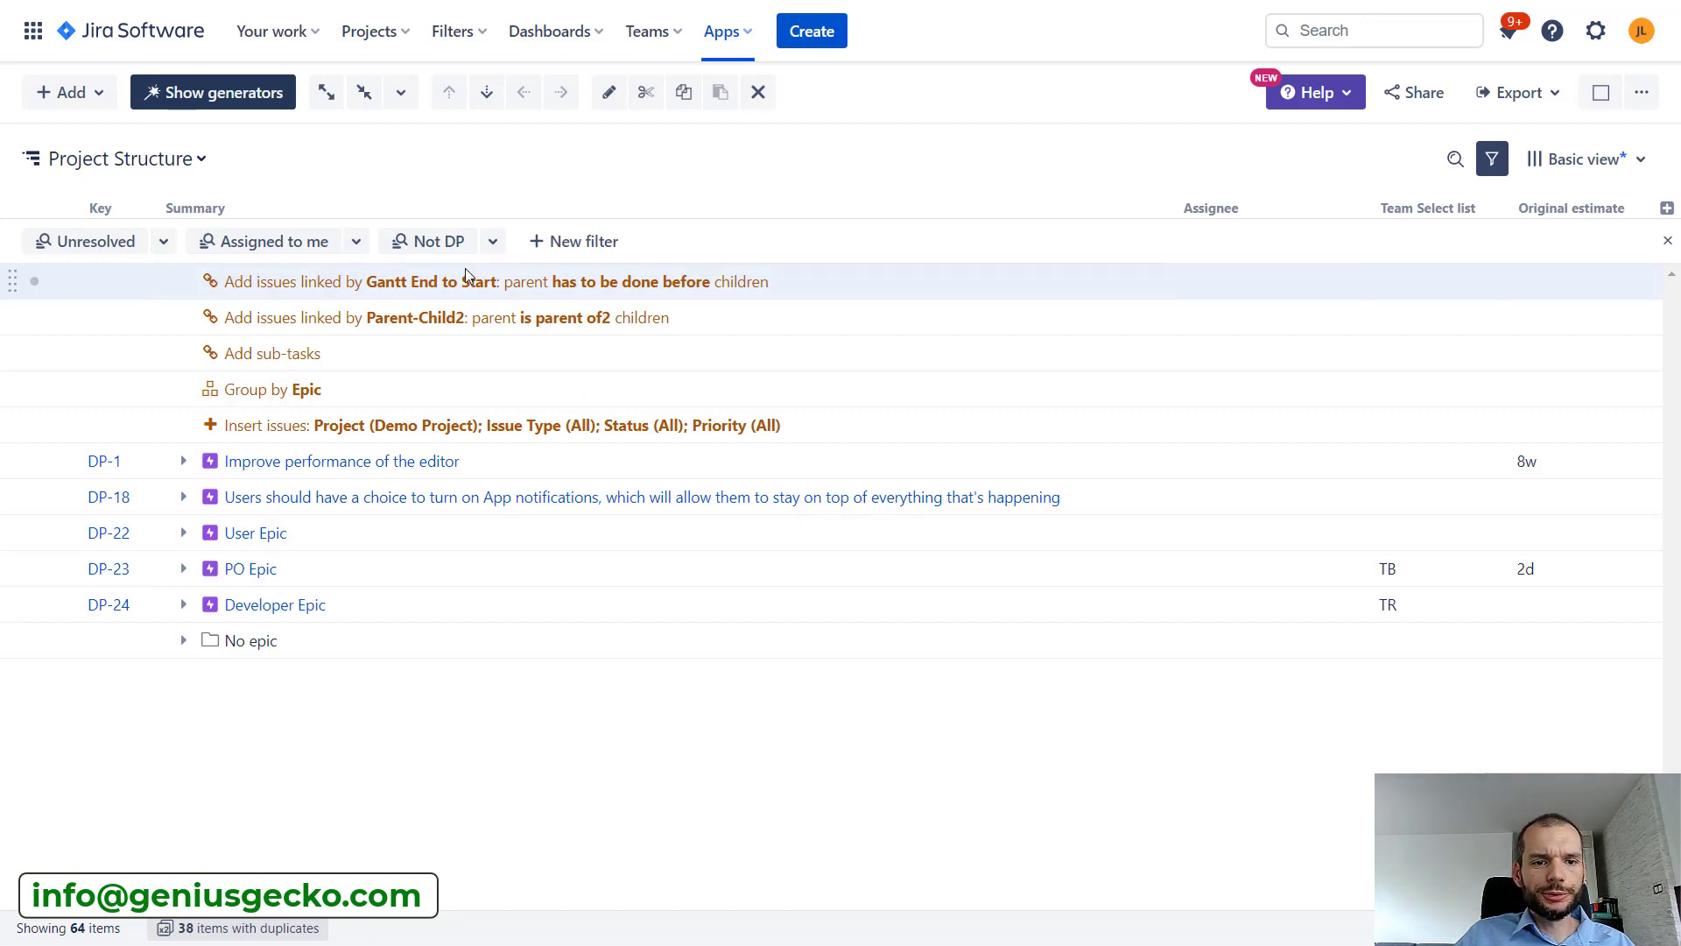
# Turn on Not DP and expand No epic and DP-34 to reveal the DP3-1 User Epic.
pyautogui.click(436, 244)
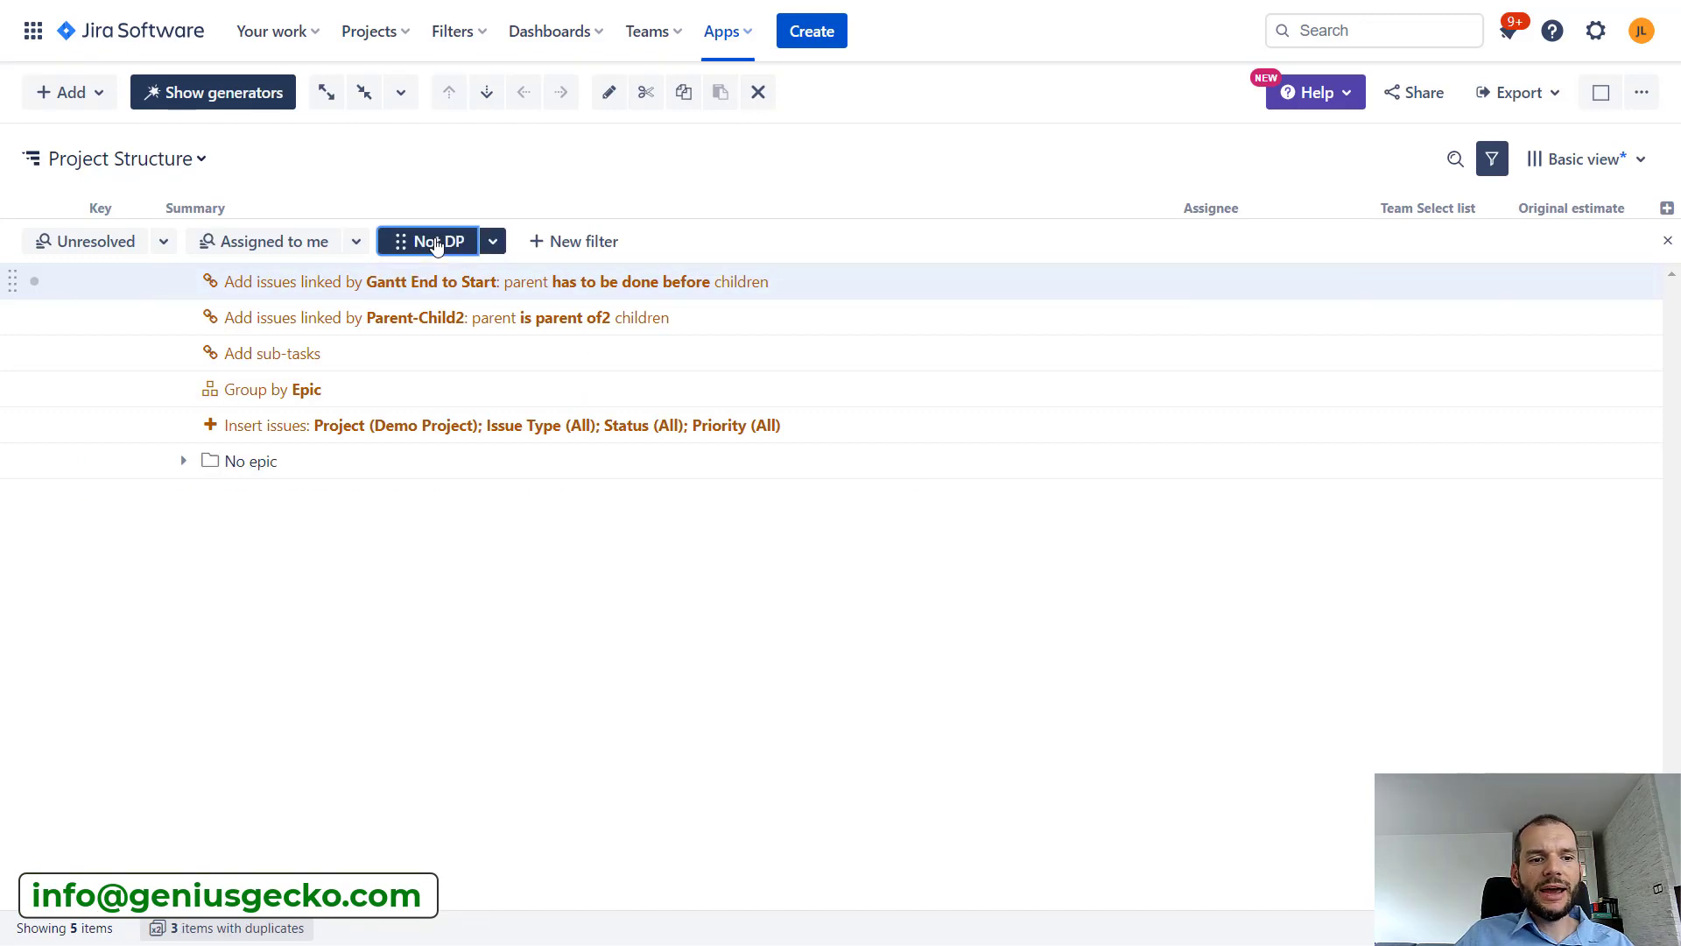
pyautogui.click(183, 463)
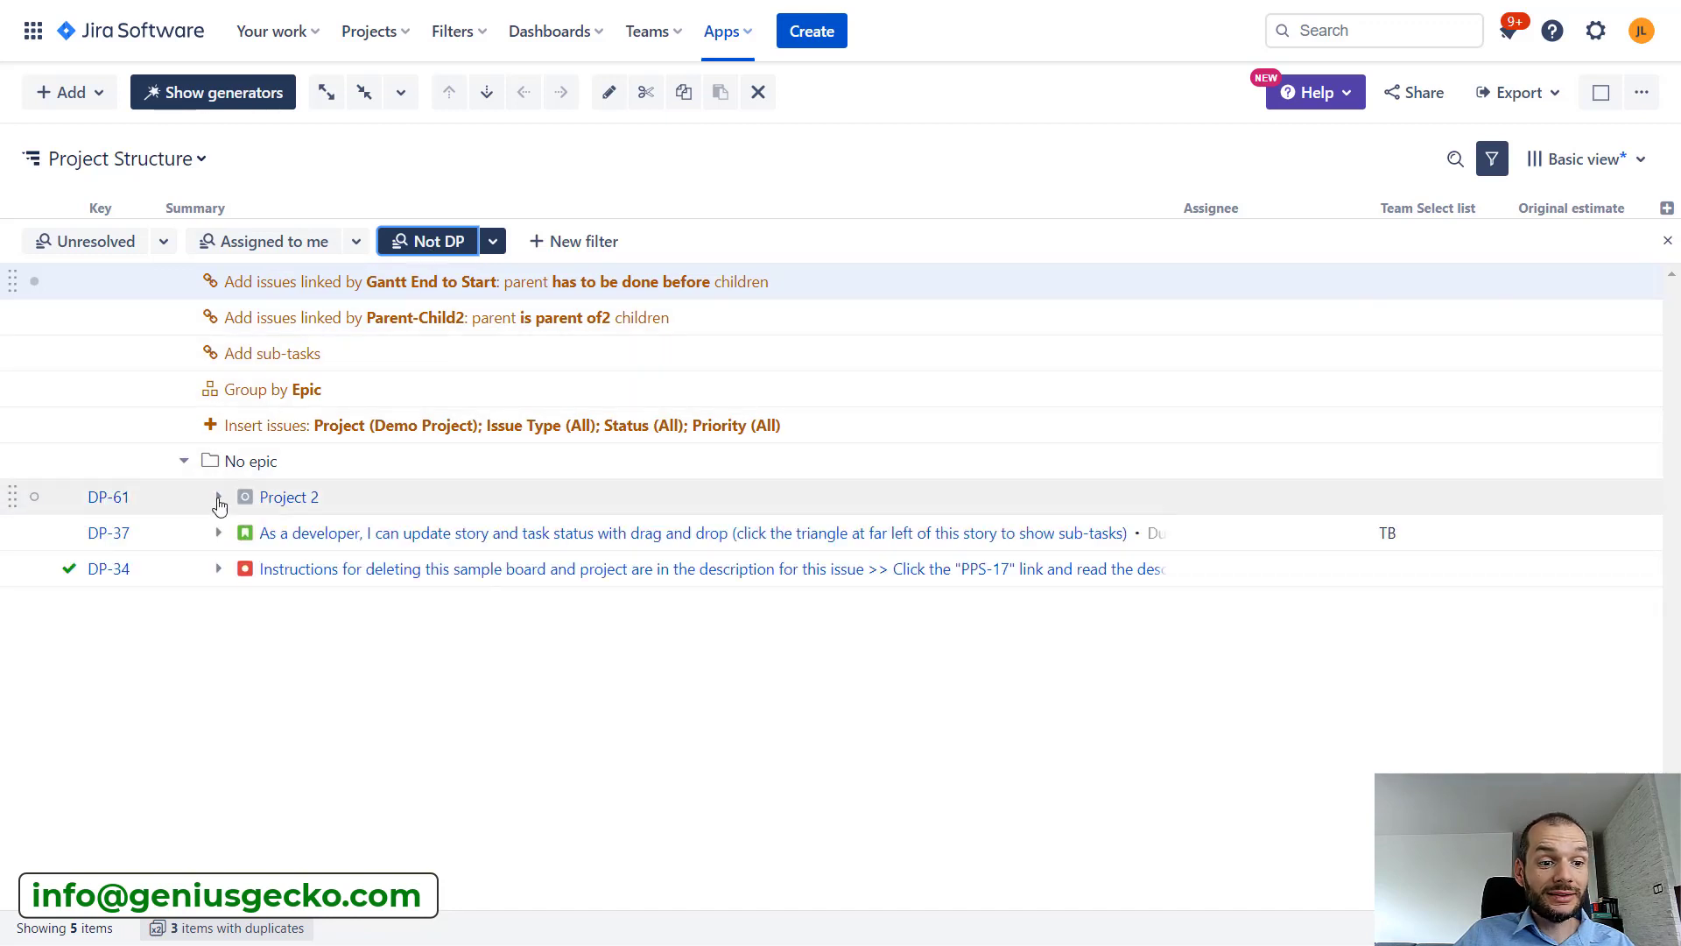
pyautogui.click(219, 570)
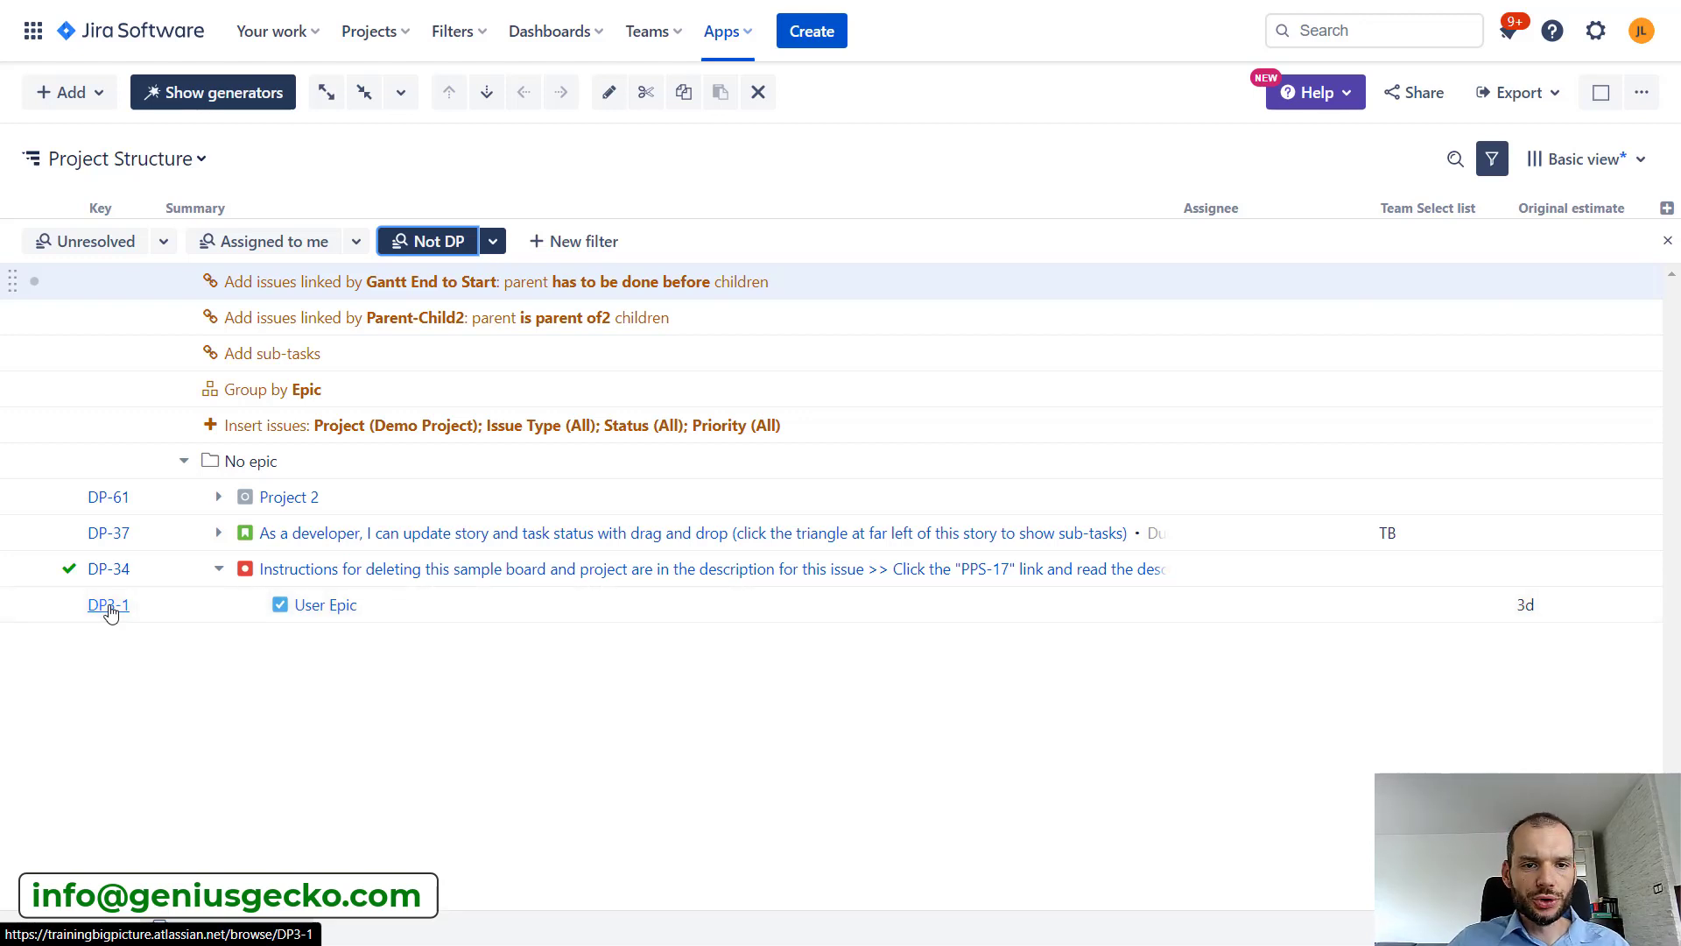
pyautogui.click(108, 113)
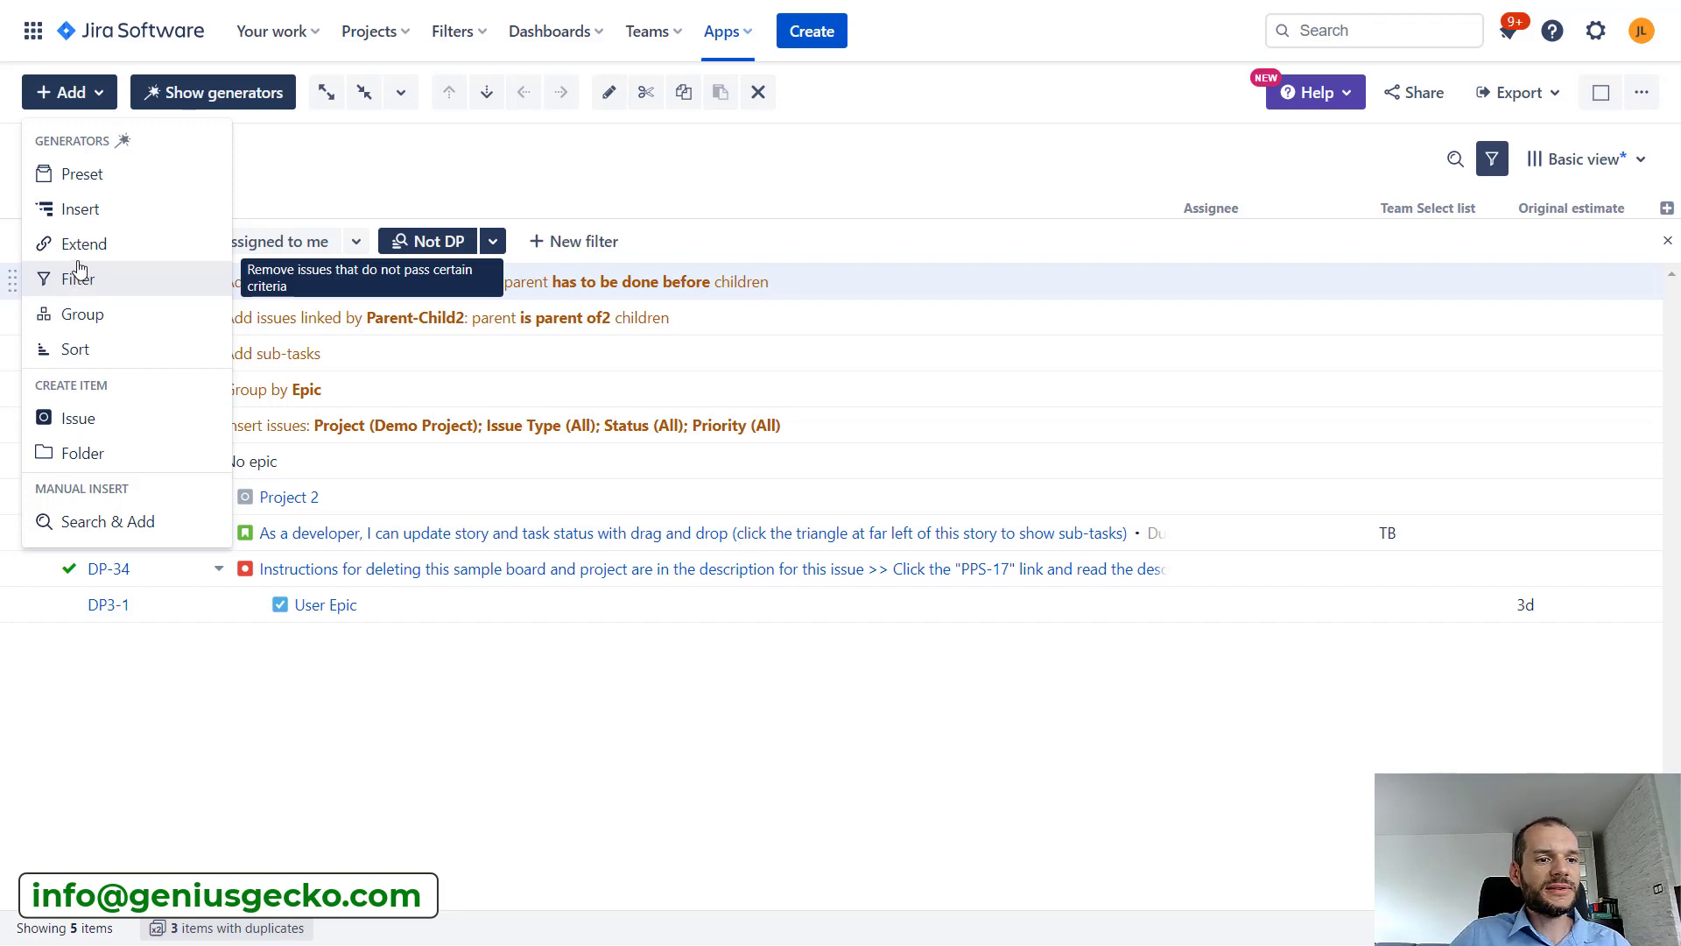
# Start a new extend generator from the Add menu's Extend option.
pyautogui.click(97, 245)
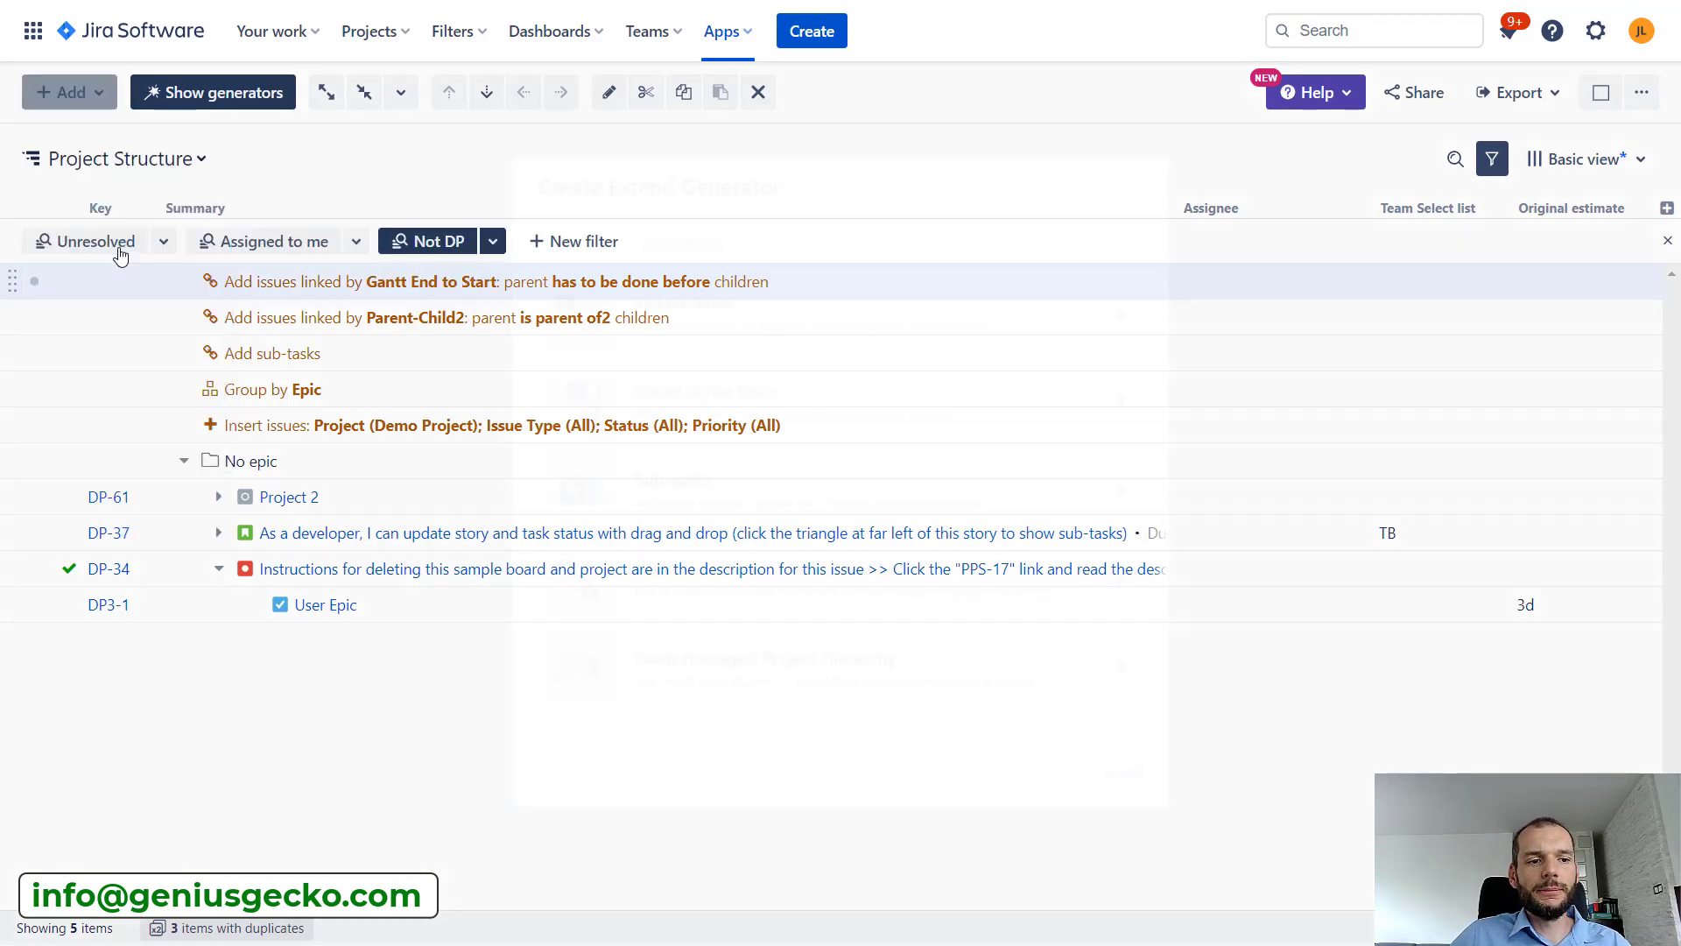